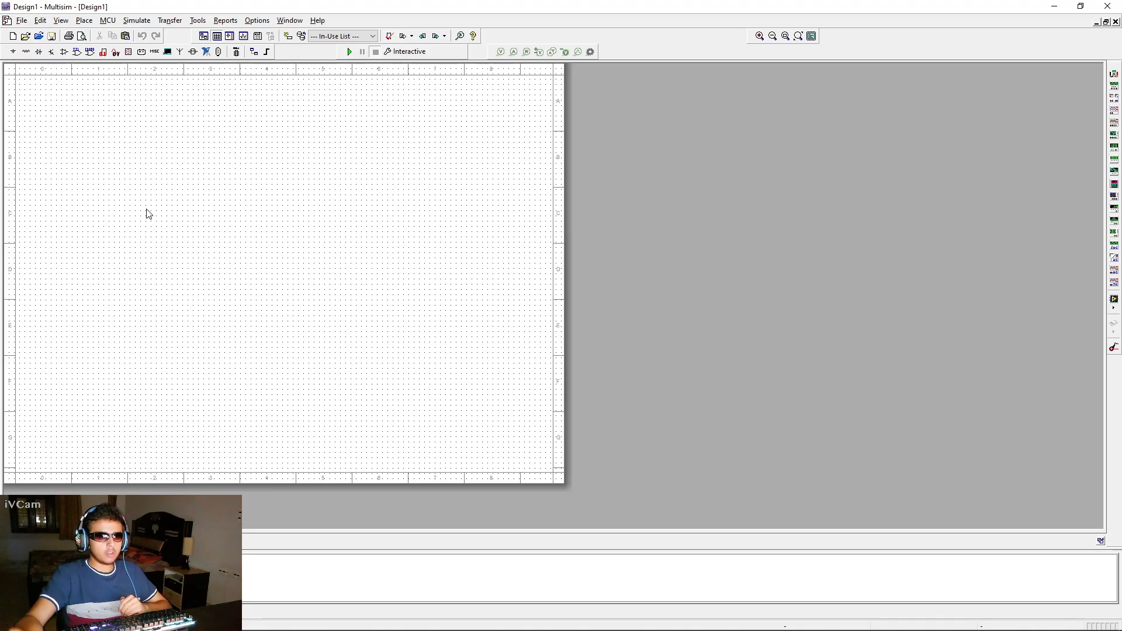
Place a 1P2S transformer from the Basic group's TRANSFORMER family on the schematic
scroll(149, 214, "up", 2)
left_click_drag(146, 228, 209, 266)
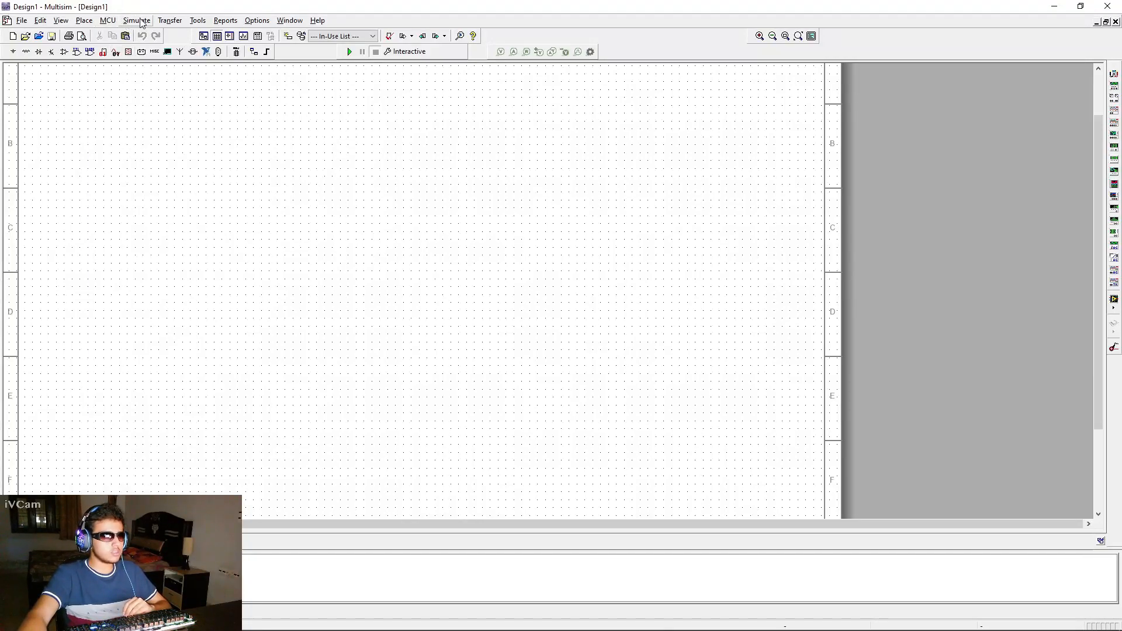
left_click(84, 21)
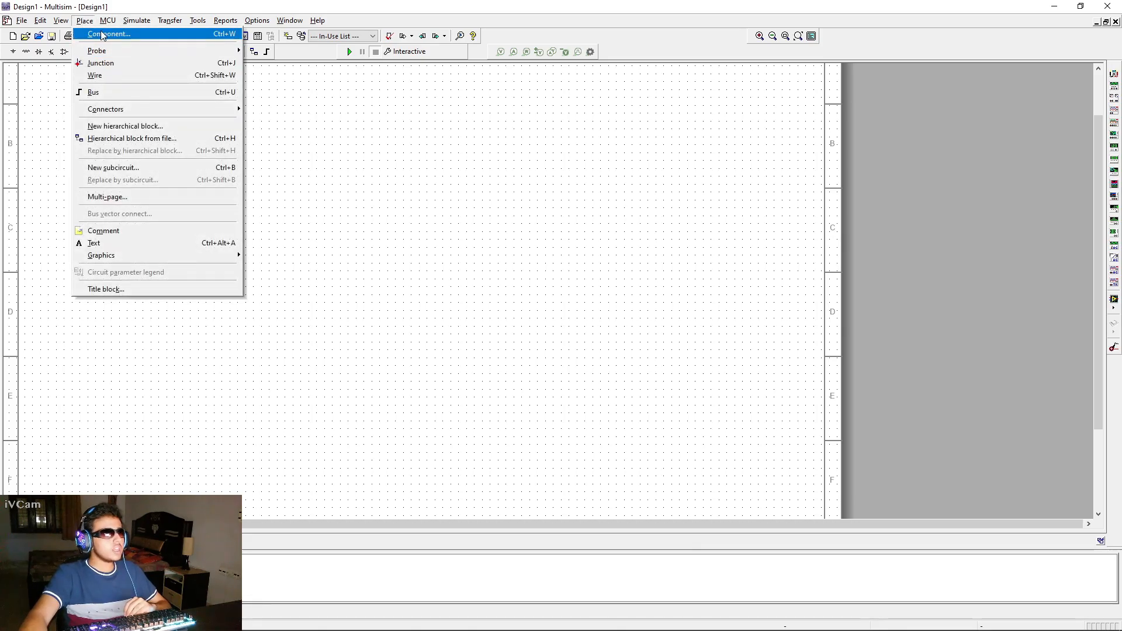
left_click(108, 31)
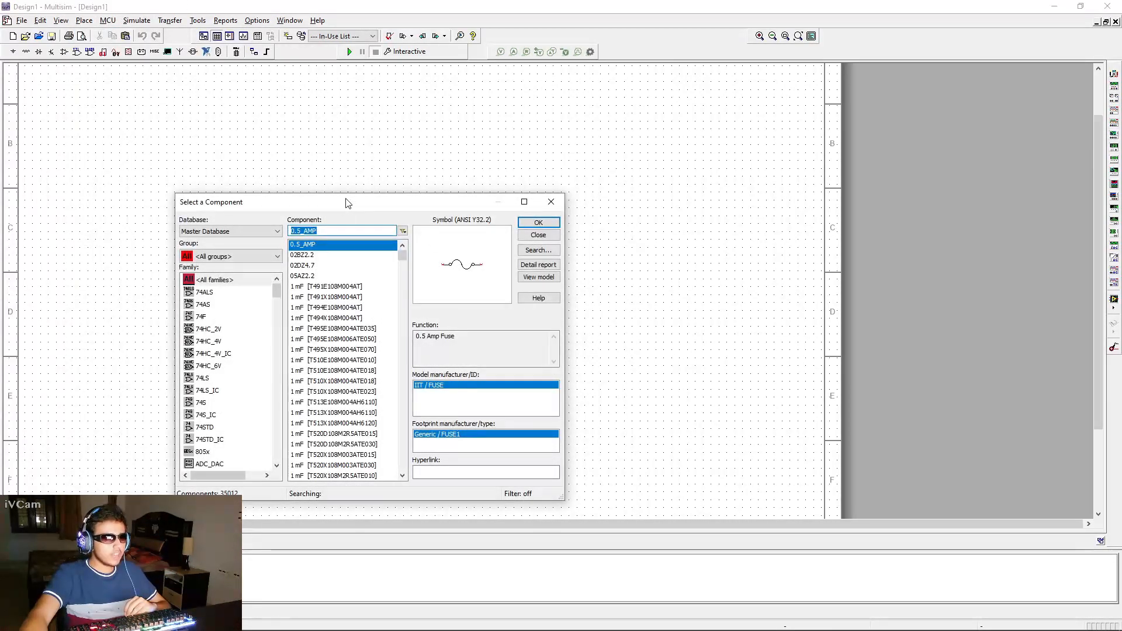
left_click_drag(350, 205, 369, 200)
left_click(274, 251)
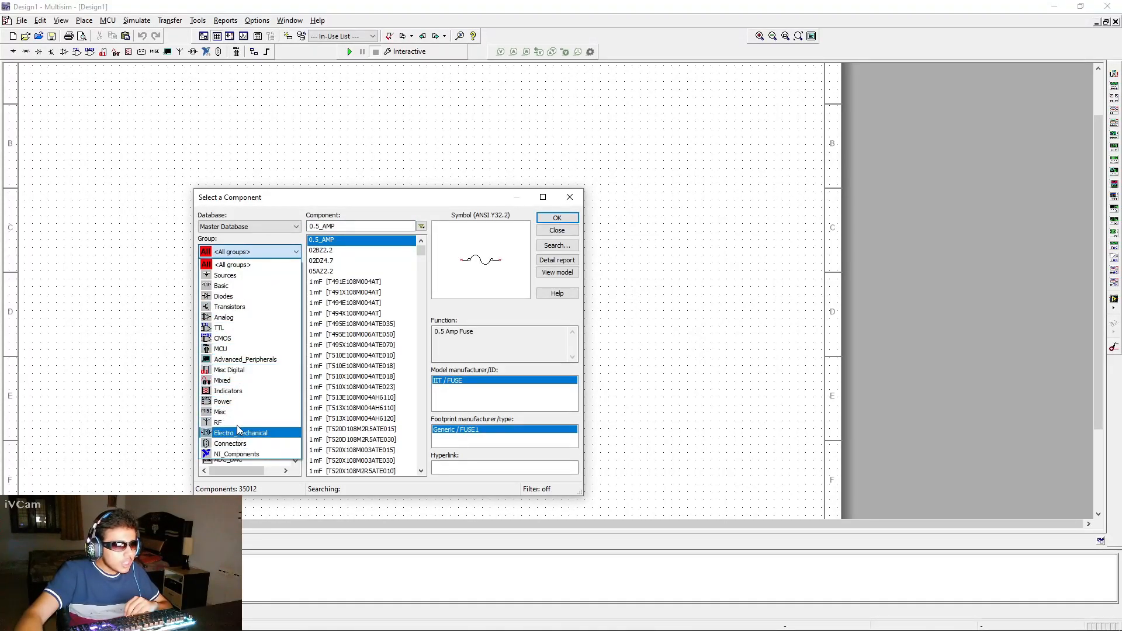
left_click(234, 286)
scroll(245, 310, "down", 1)
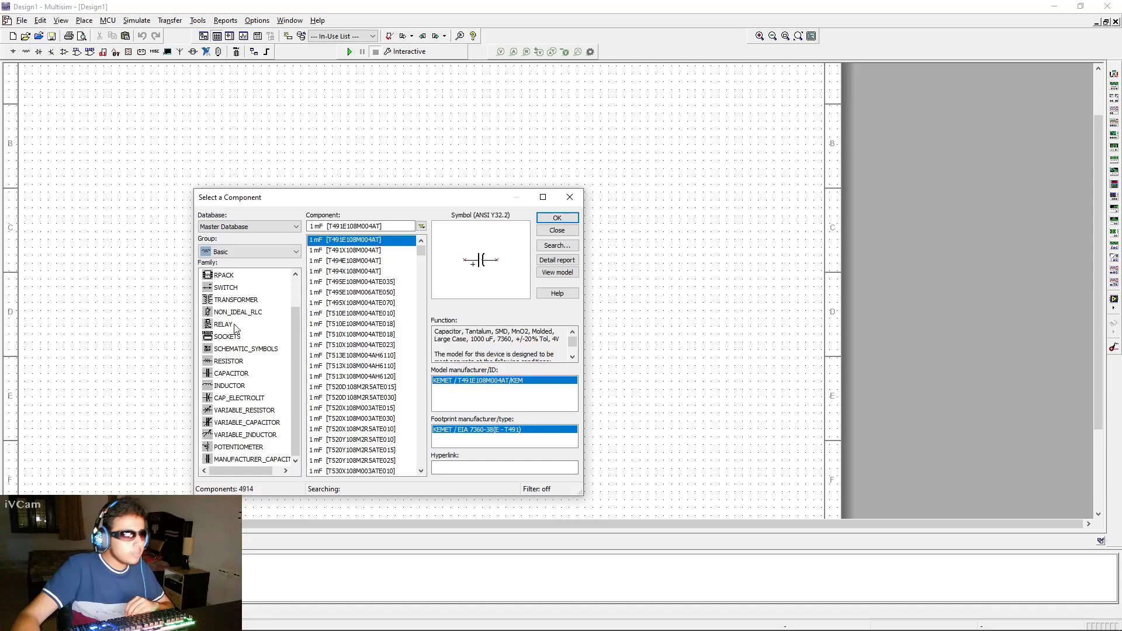
left_click(232, 301)
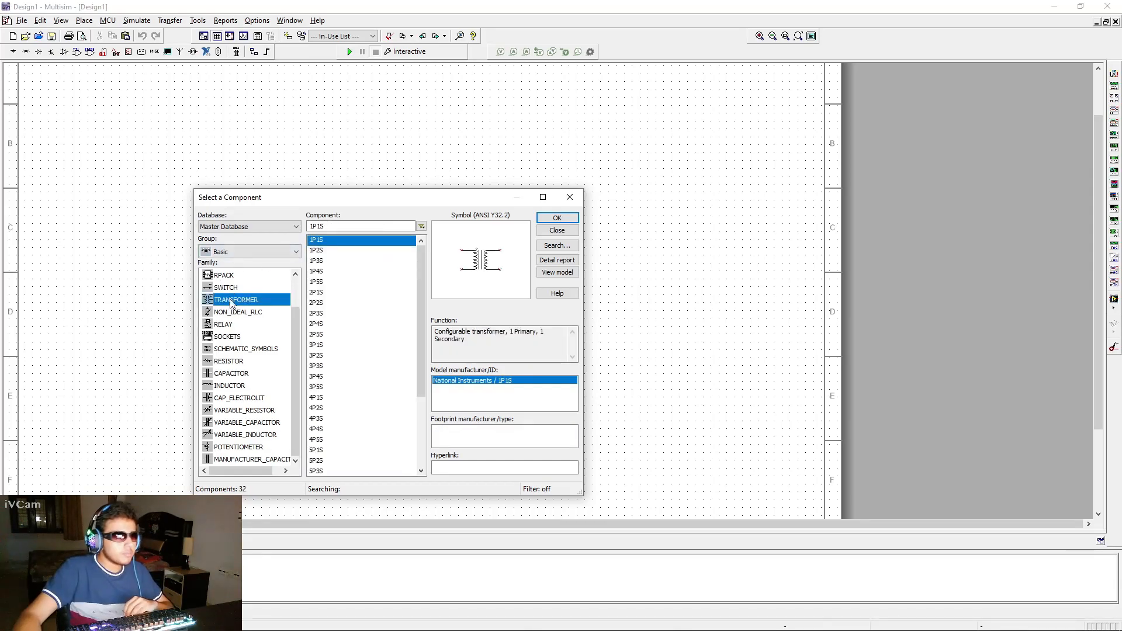
scroll(244, 332, "up", 1)
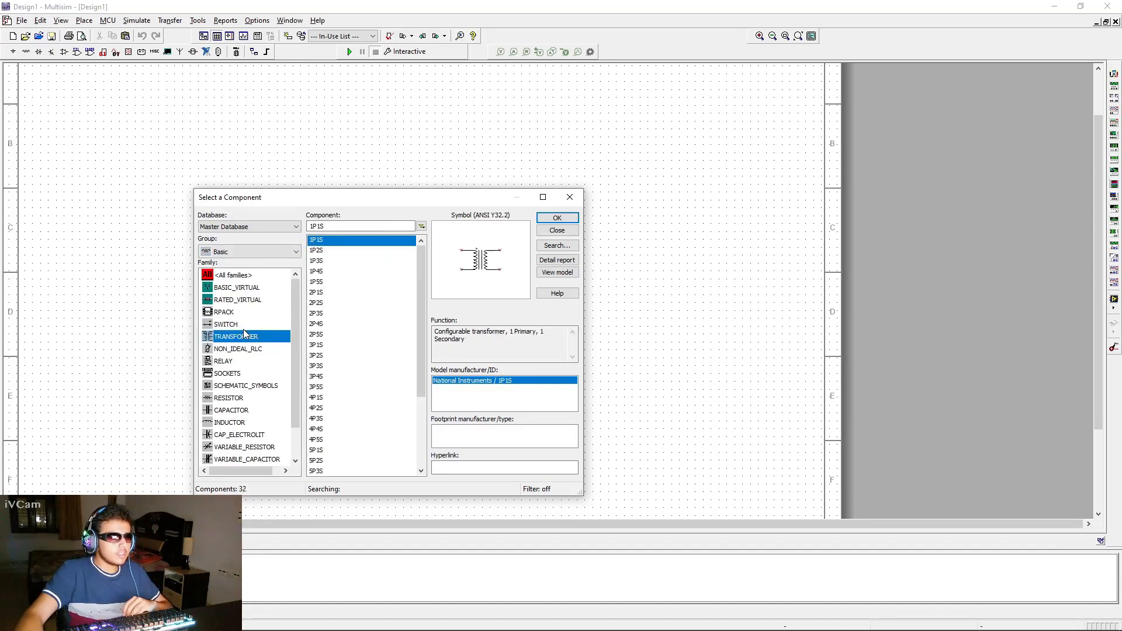
left_click(316, 250)
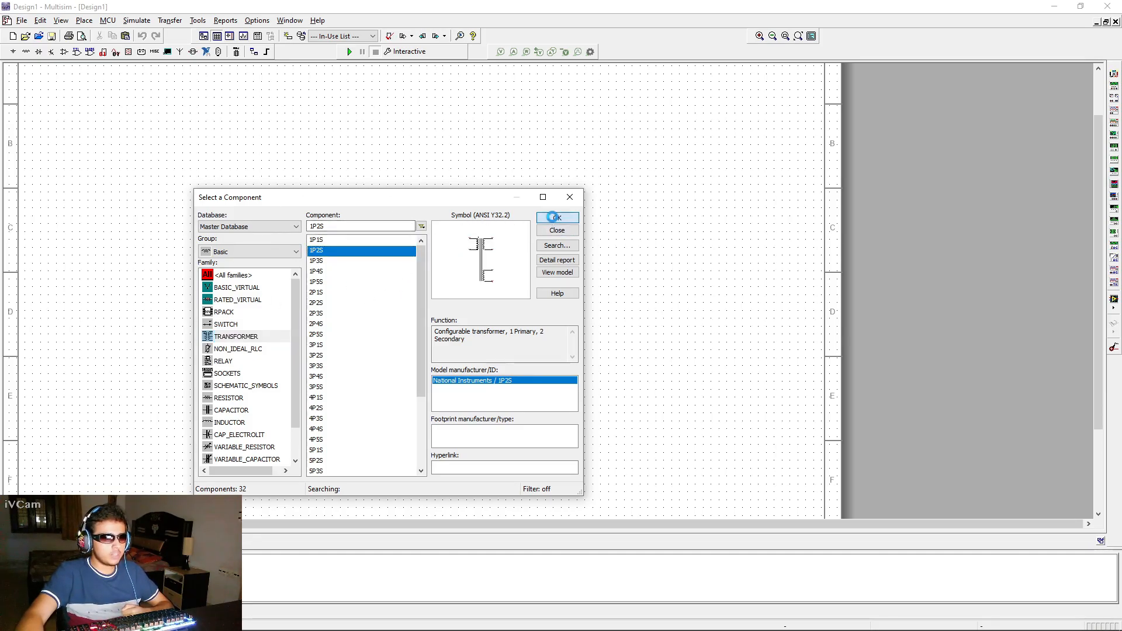
left_click(557, 218)
left_click(278, 239)
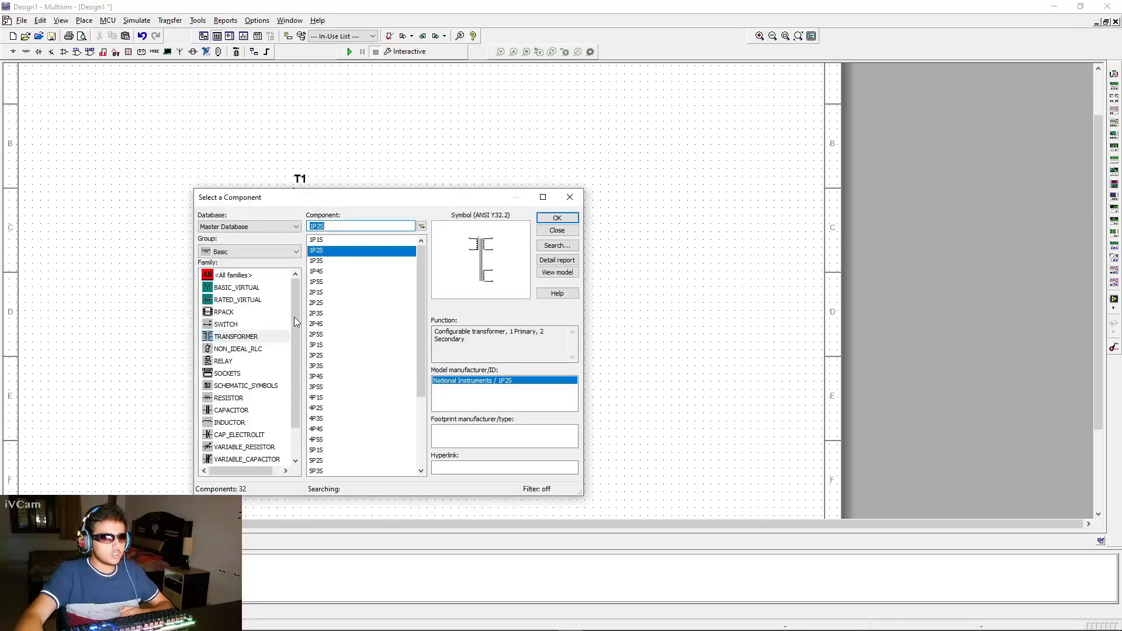
Place an AC_POWER source from the Sources group's POWER_SOURCES family left of the transformer
left_click(260, 251)
left_click(245, 272)
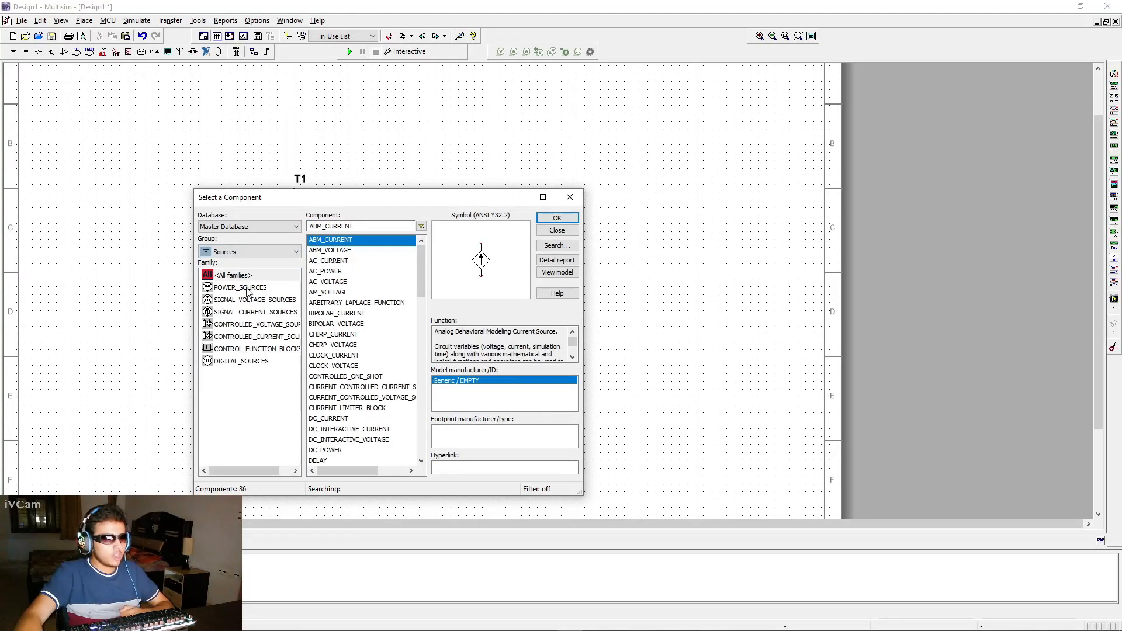
left_click(239, 288)
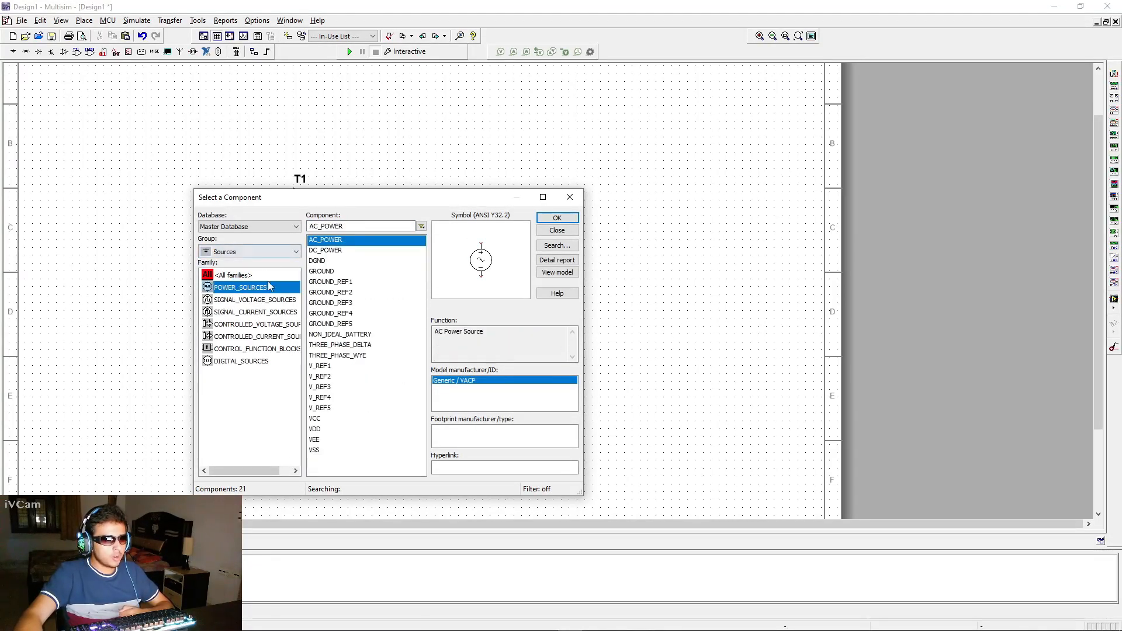
left_click(344, 242)
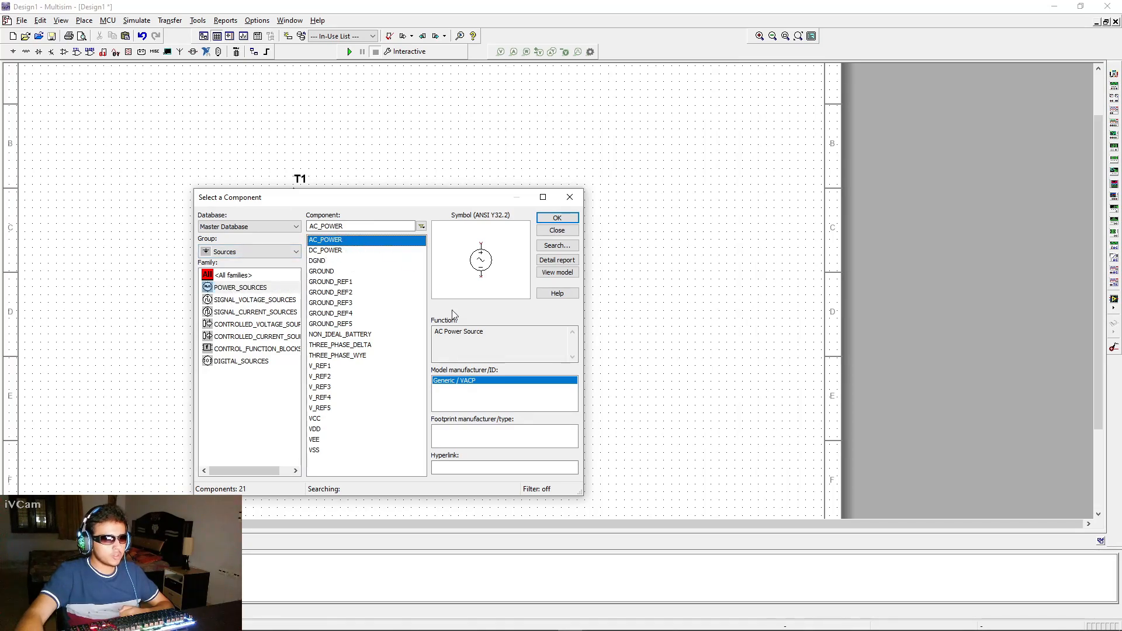
left_click(551, 220)
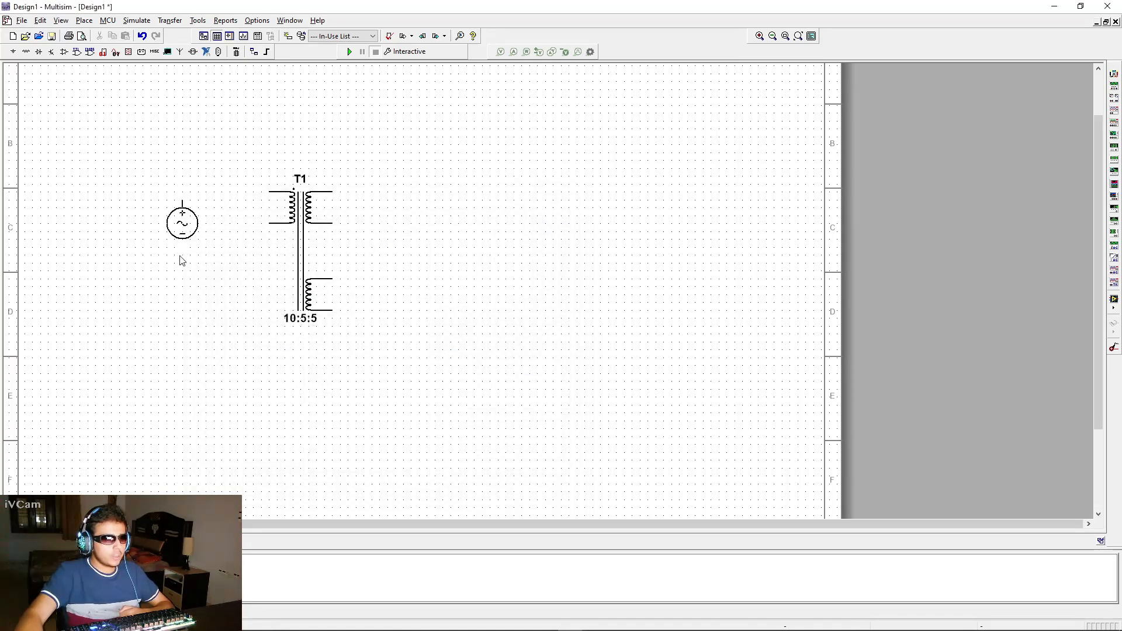
left_click(120, 247)
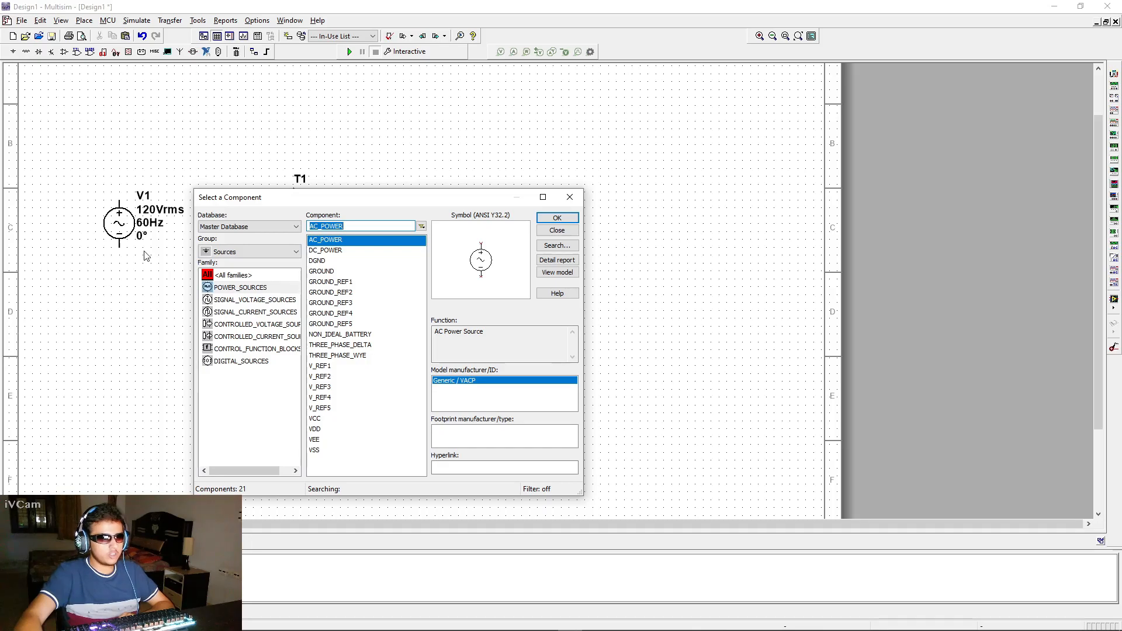
Place two 1N4007 diodes from the Diodes group, one beside each secondary winding of the transformer
left_click(252, 252)
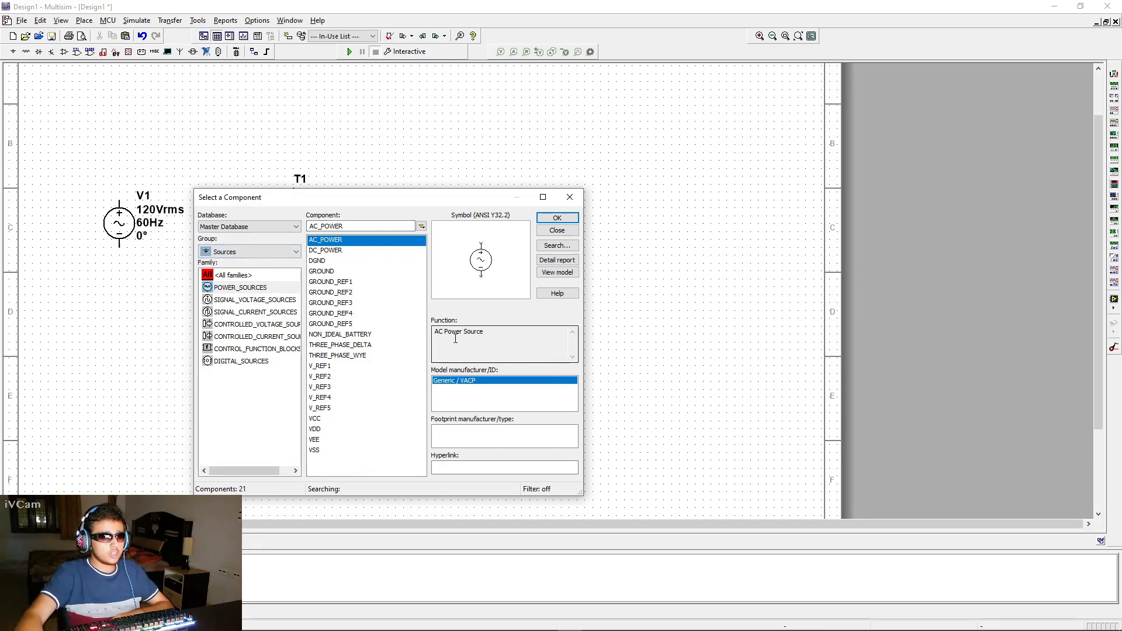
left_click(240, 253)
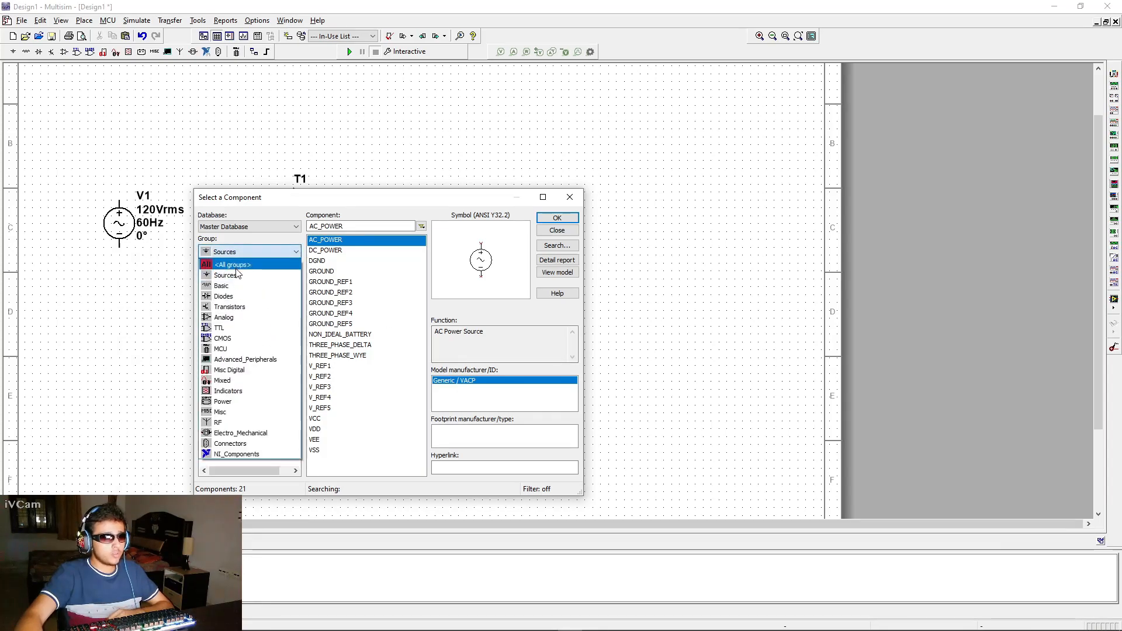
left_click(226, 296)
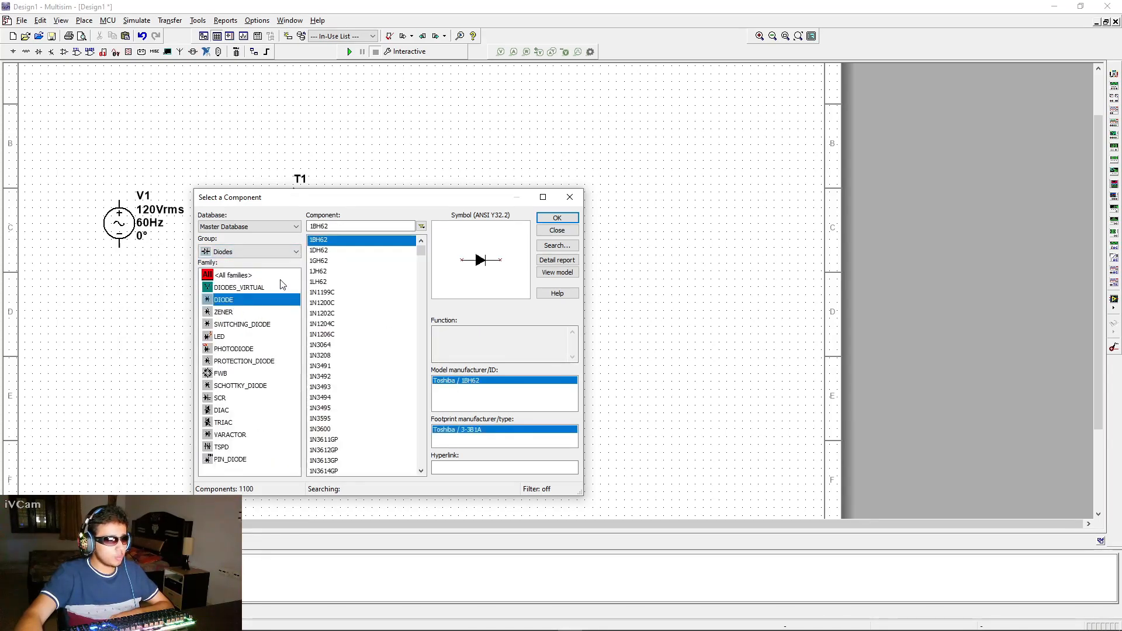
double_click(310, 226)
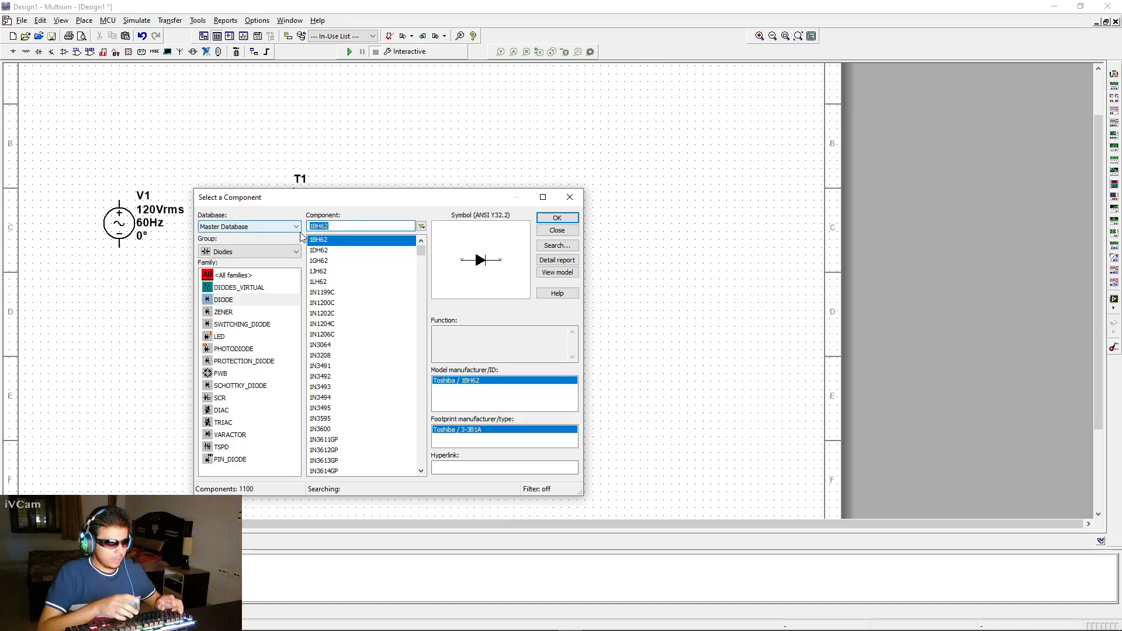
type("1N")
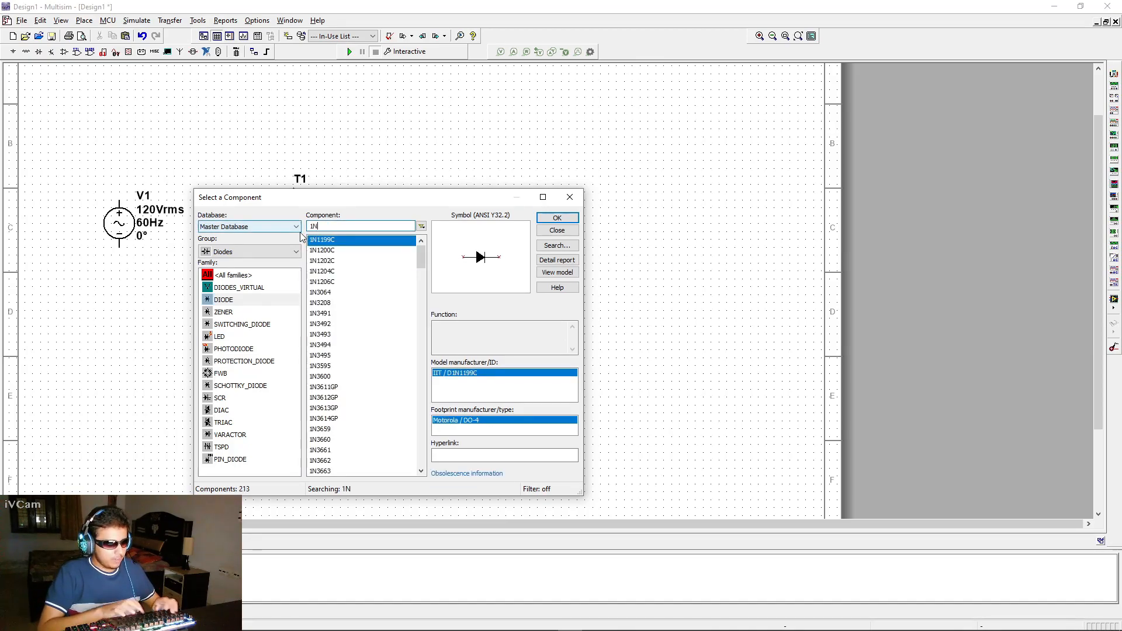
type("4007")
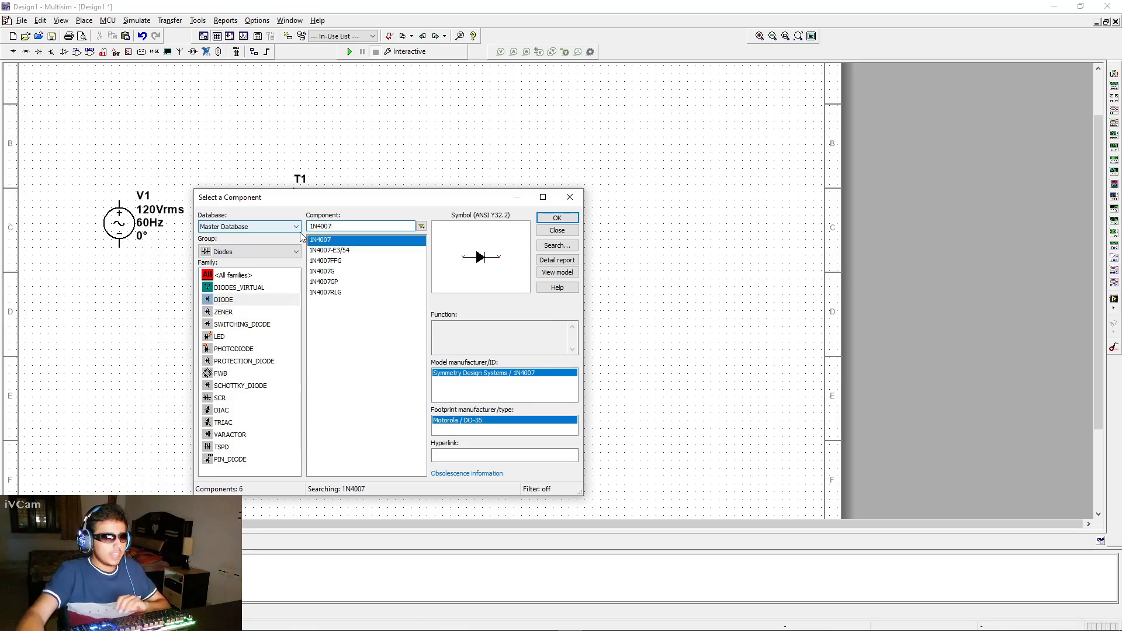
left_click(557, 220)
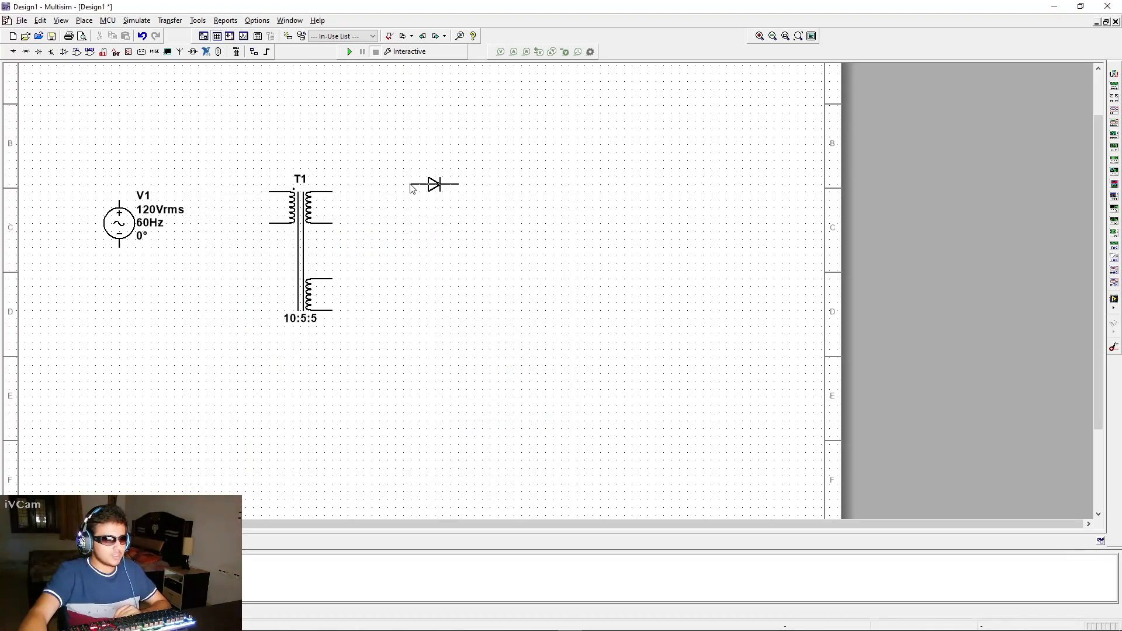
key("Escape")
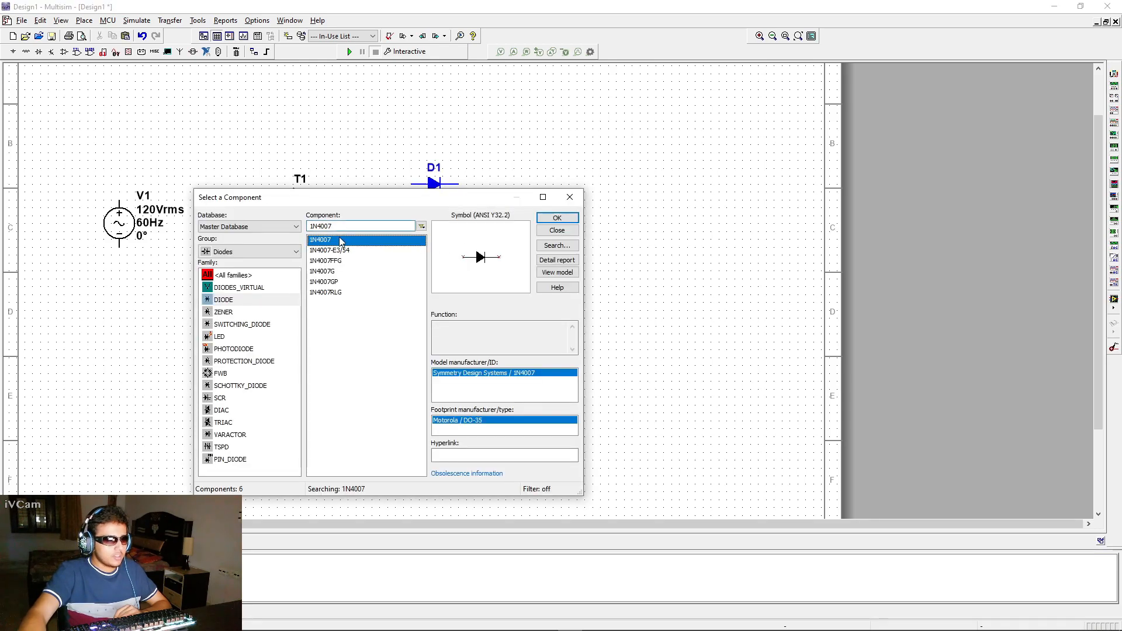
double_click(341, 241)
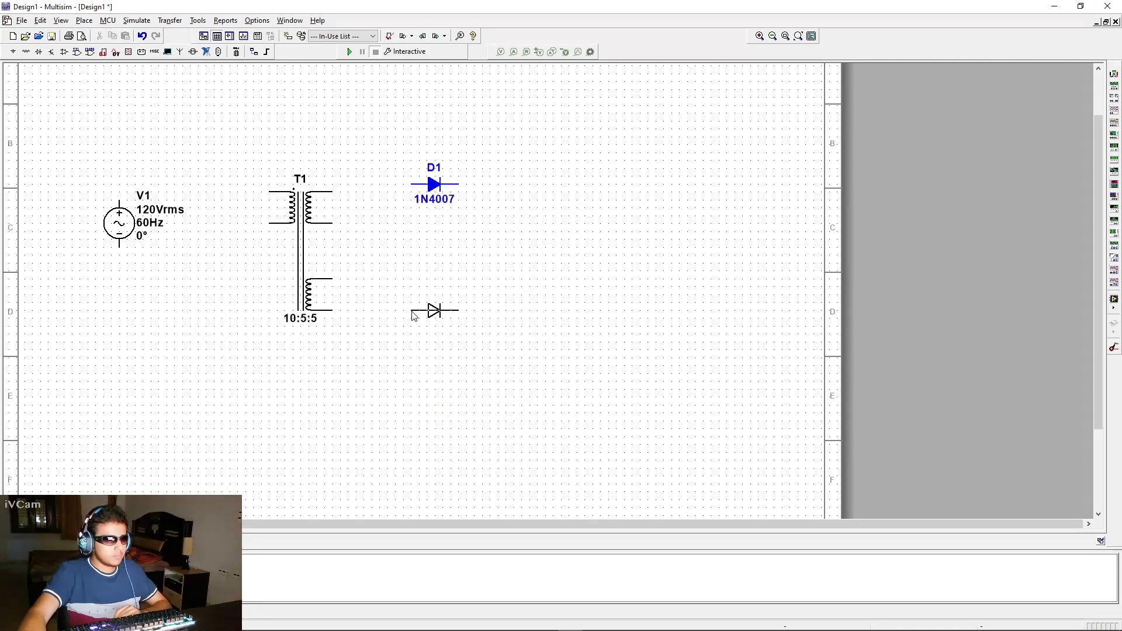
left_click(419, 314)
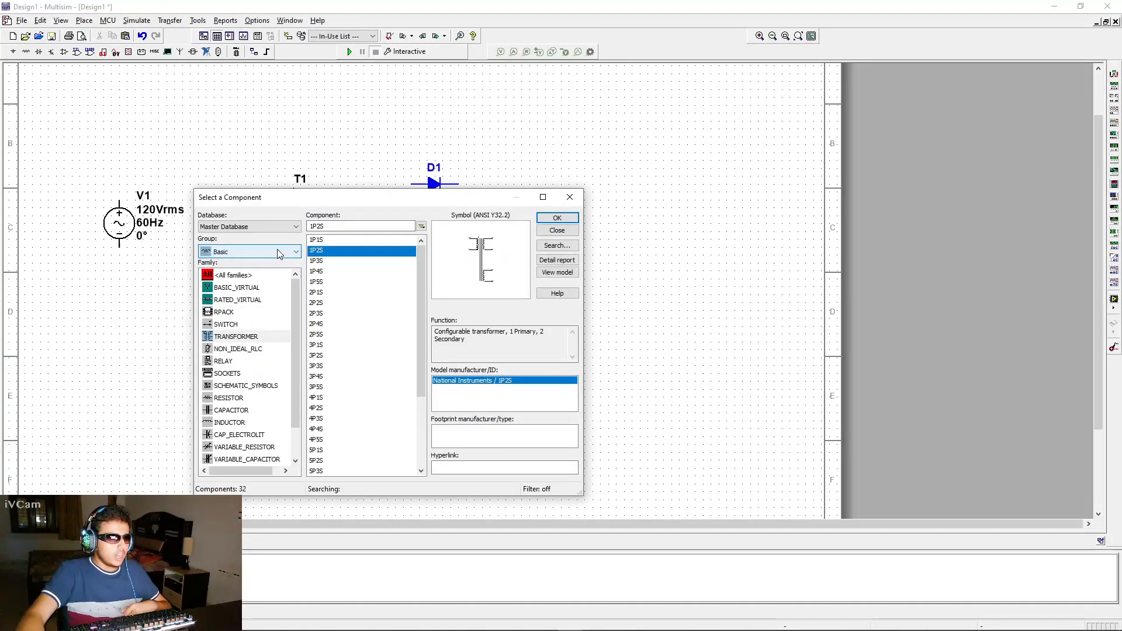
Place a vertically rotated 1k resistor from the Basic group's RESISTOR family right of the diodes
left_click(278, 251)
left_click(233, 287)
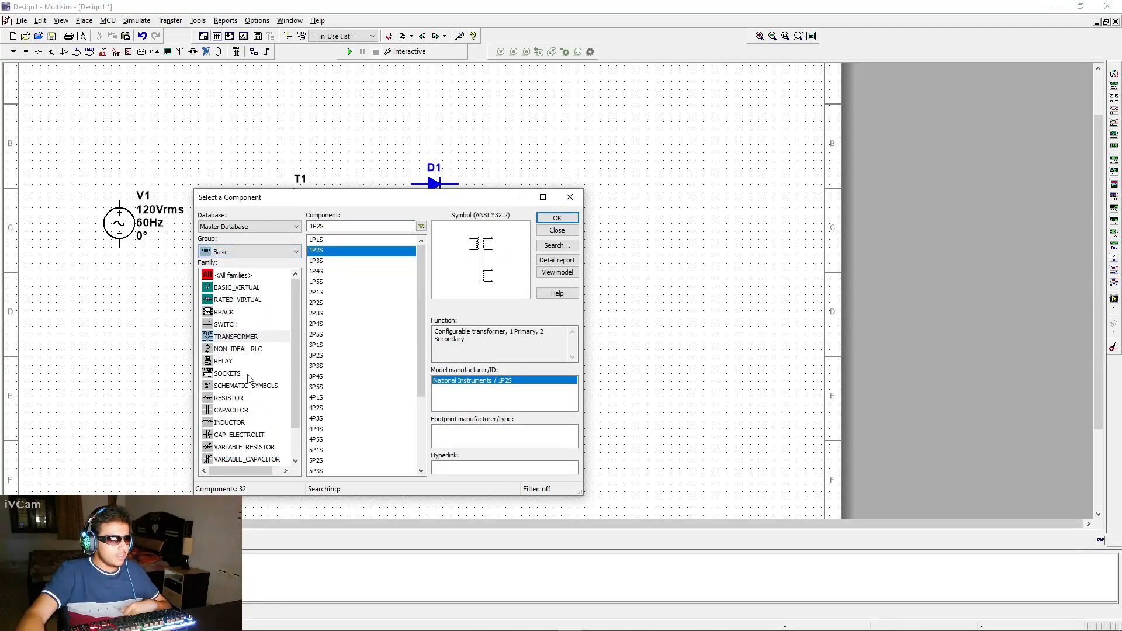
left_click(229, 398)
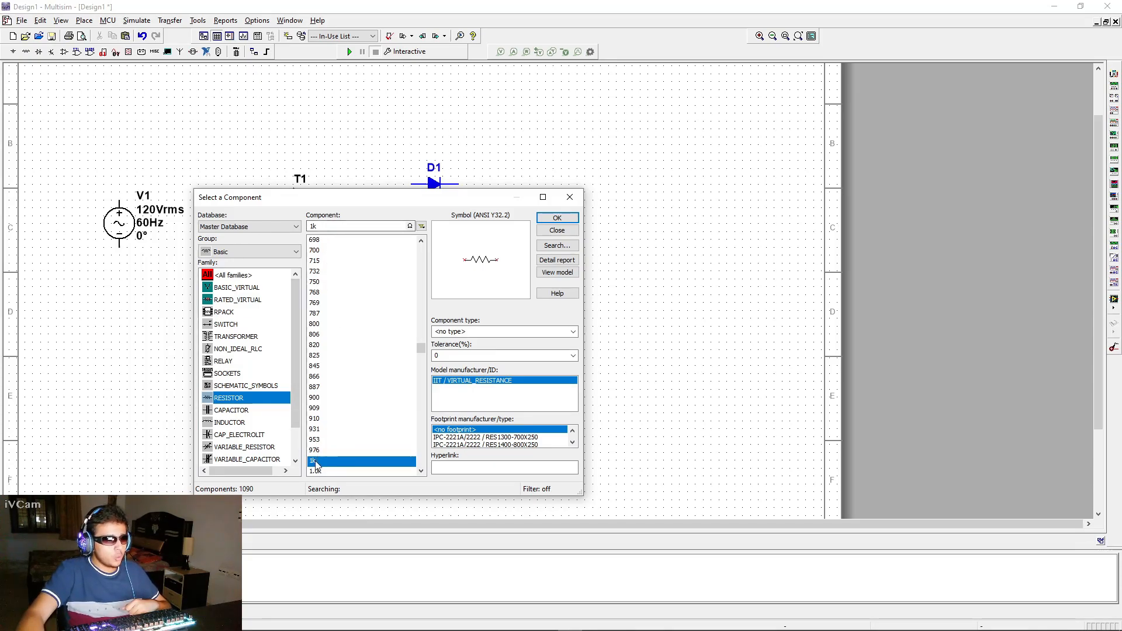
left_click(555, 219)
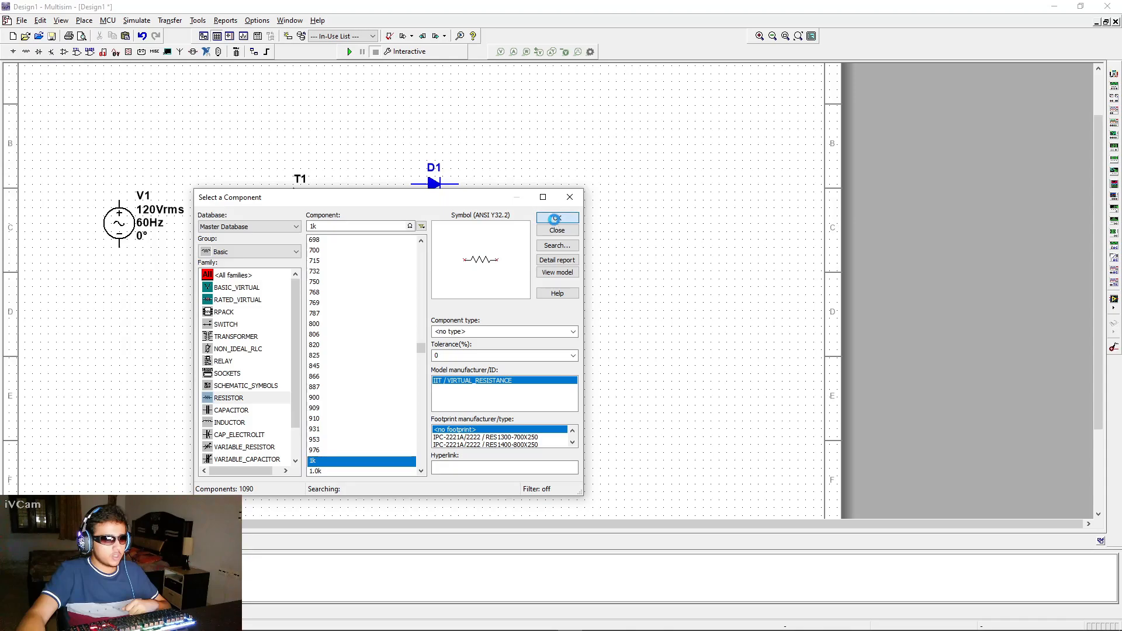
key("ctrl+r")
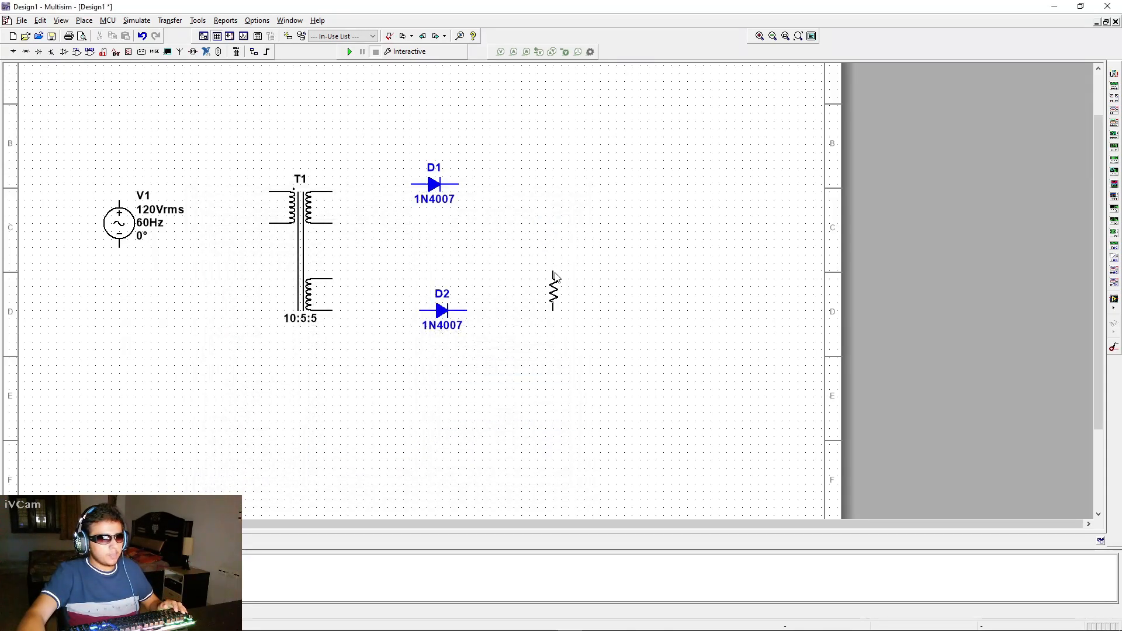
left_click(559, 276)
Place a GROUND symbol from the Sources group's POWER_SOURCES family below the resistor
left_click(237, 251)
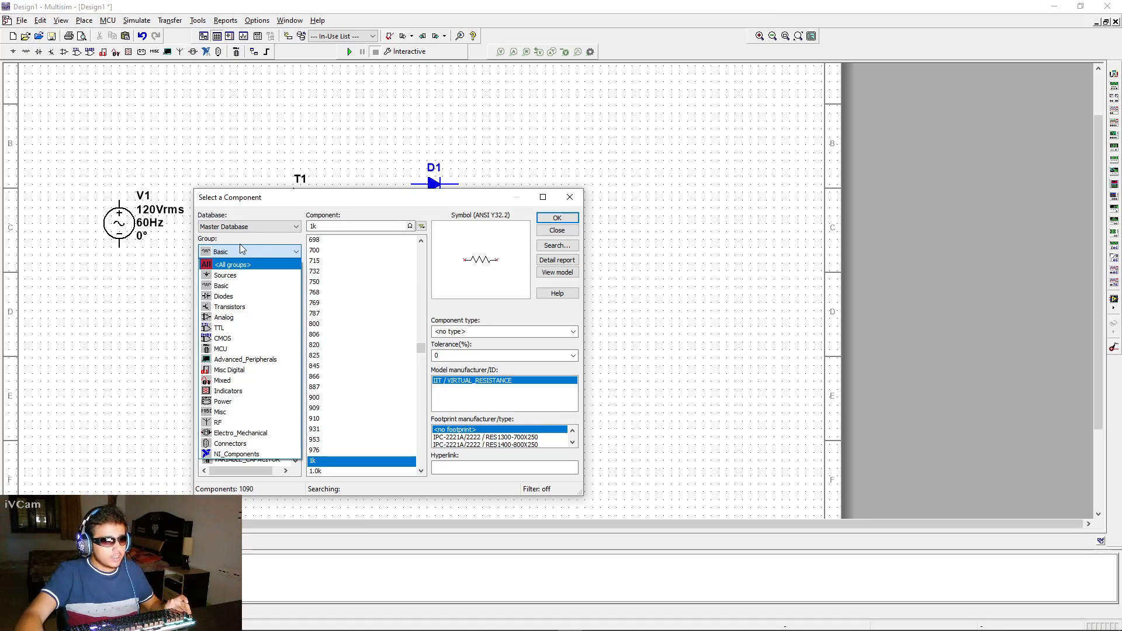
left_click(241, 250)
left_click(240, 248)
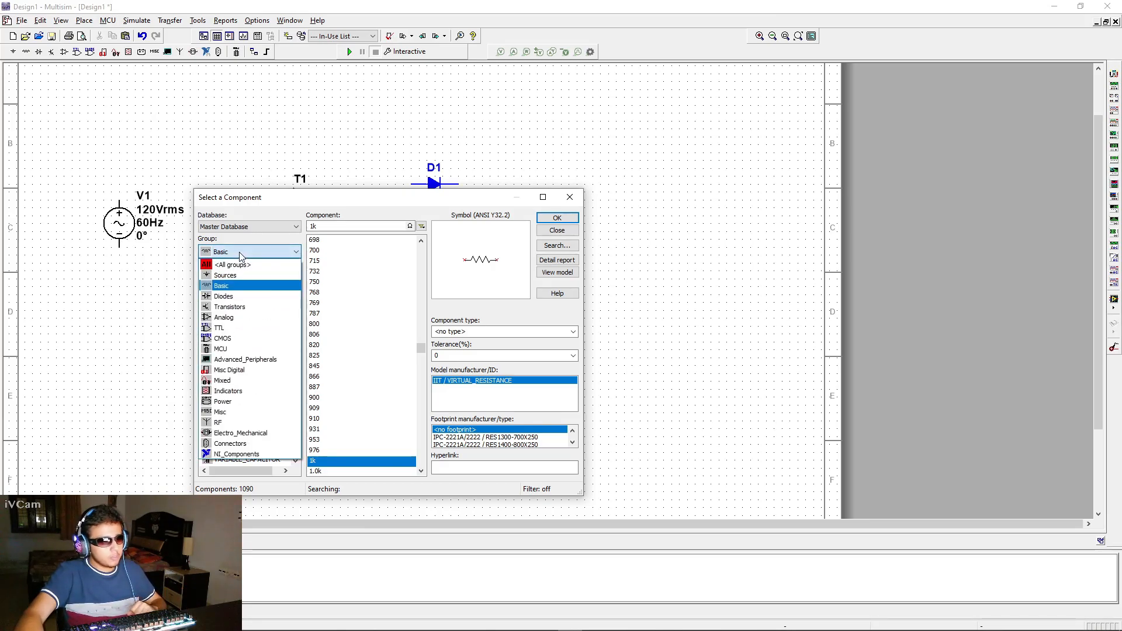
left_click(236, 274)
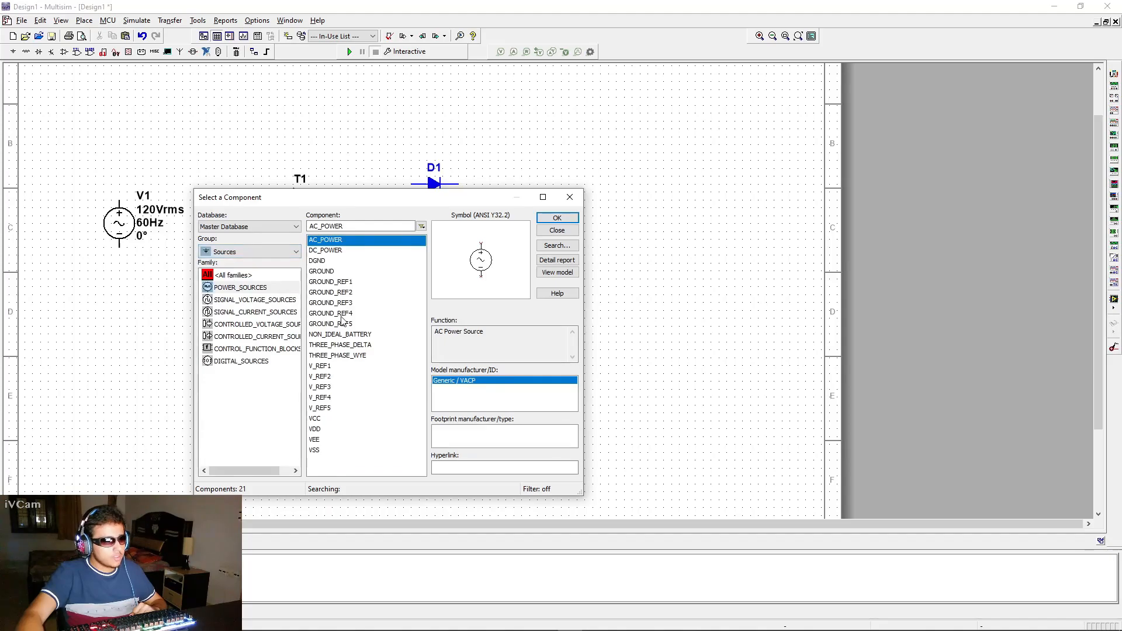
double_click(326, 271)
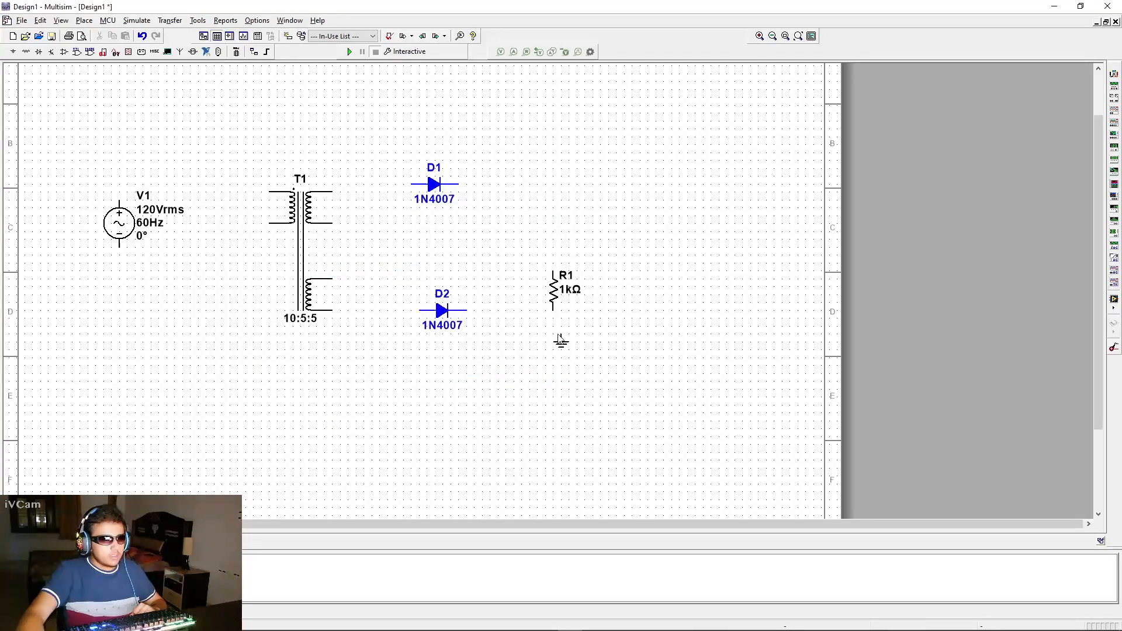
left_click(556, 342)
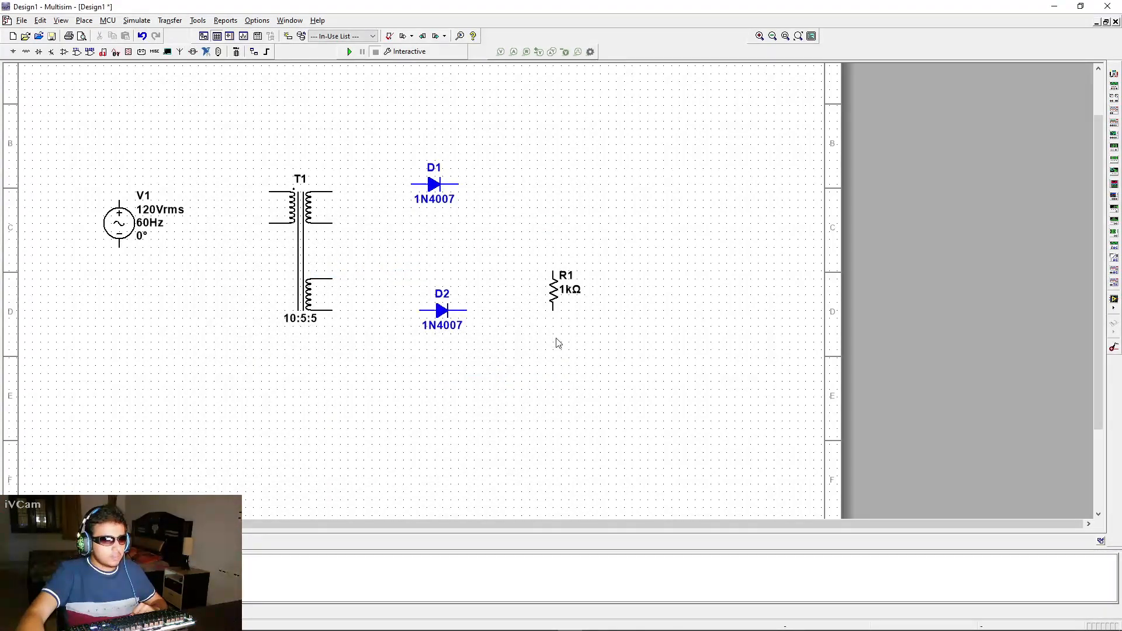
Place two more ground symbols, one right of the transformer's center tap and one near the AC source
left_click(556, 218)
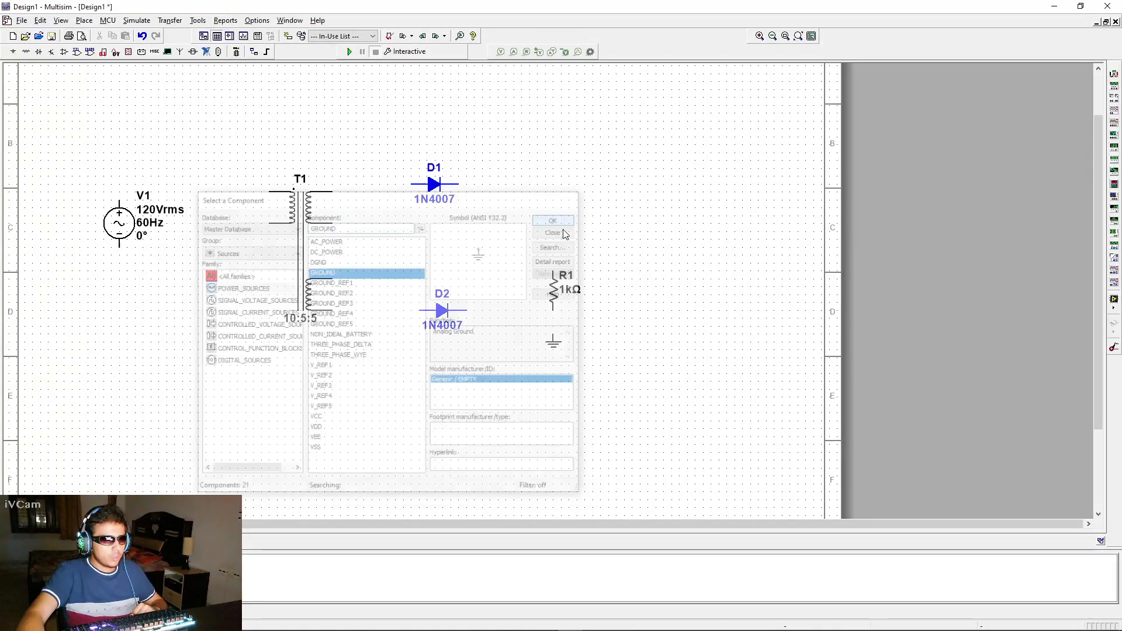
left_click(382, 258)
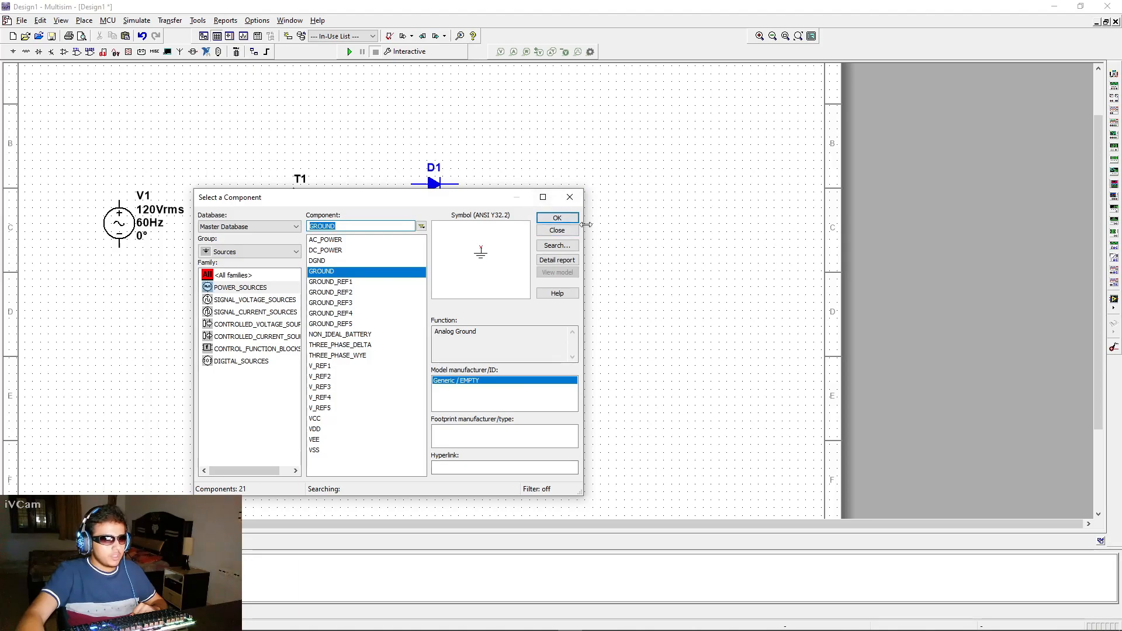
left_click(565, 219)
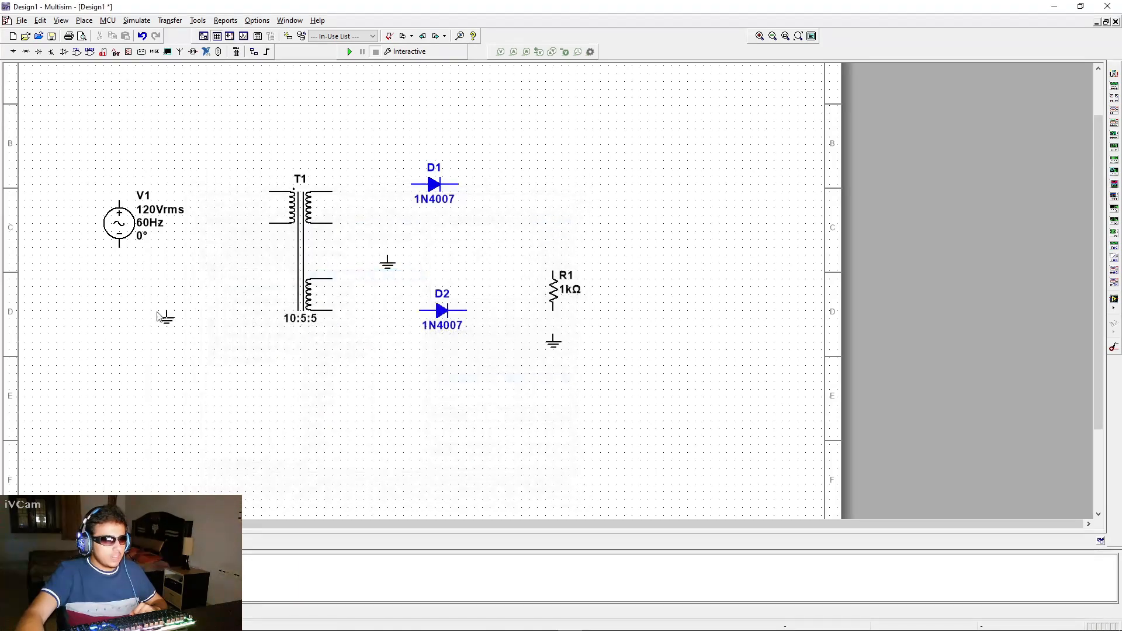
left_click(190, 313)
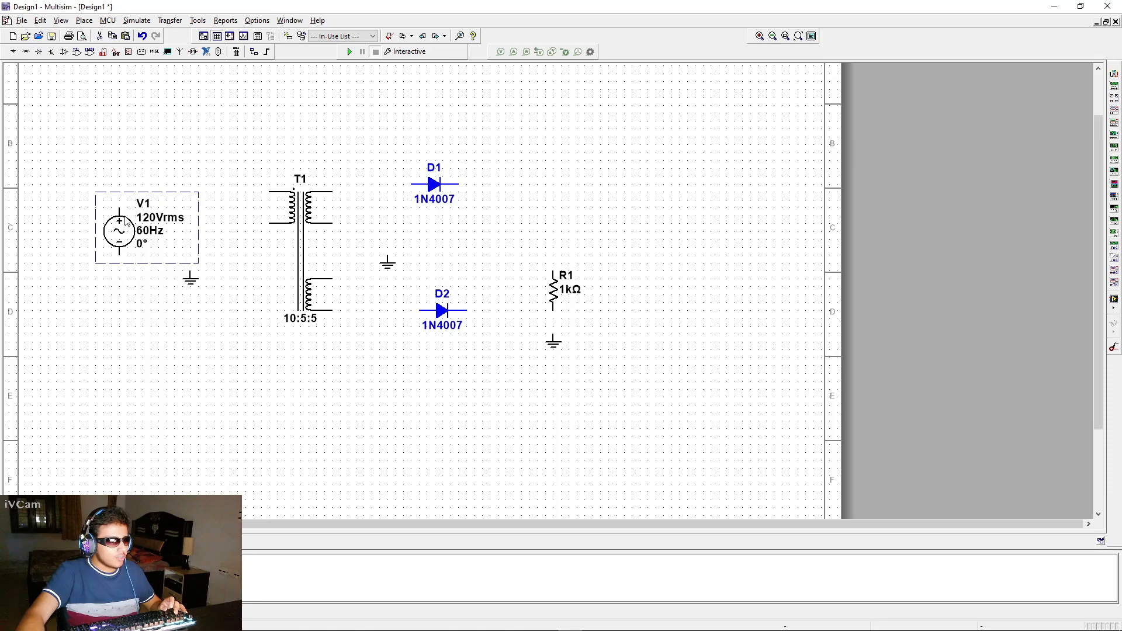
left_click(136, 311)
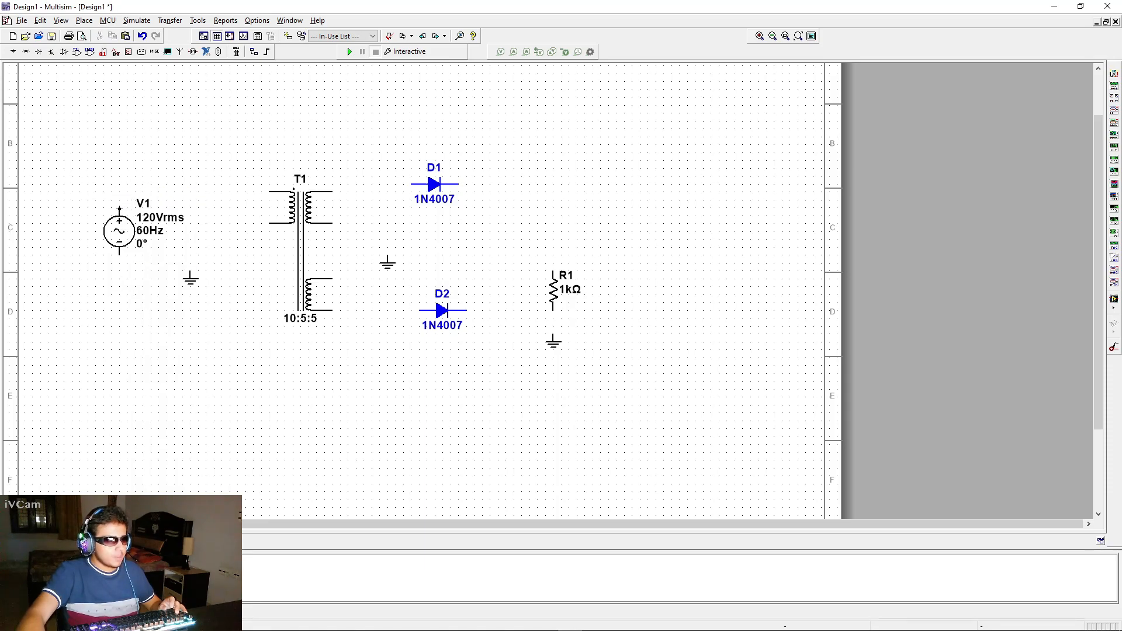
Wire the AC source's two terminals to the top and bottom of the transformer's primary winding
left_click(123, 190)
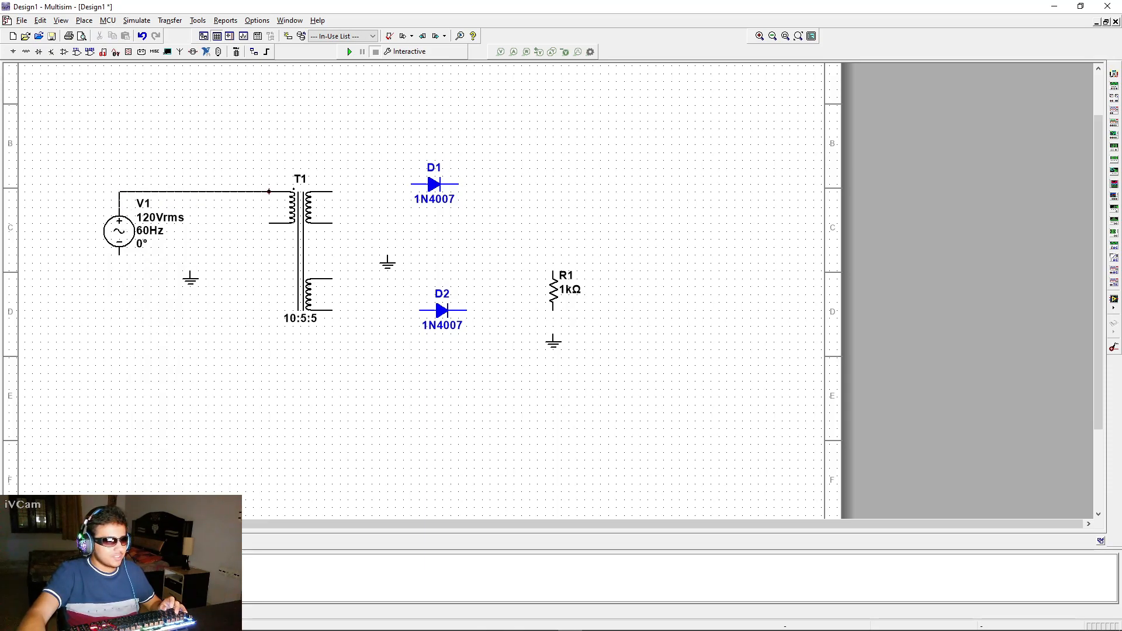
left_click(292, 191)
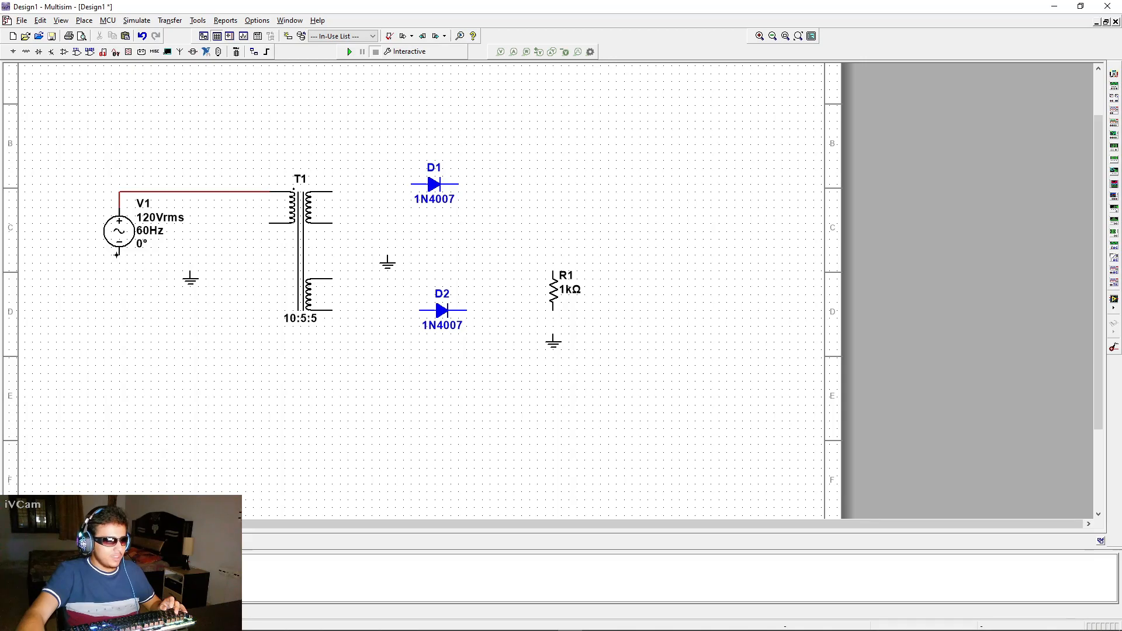
left_click(120, 255)
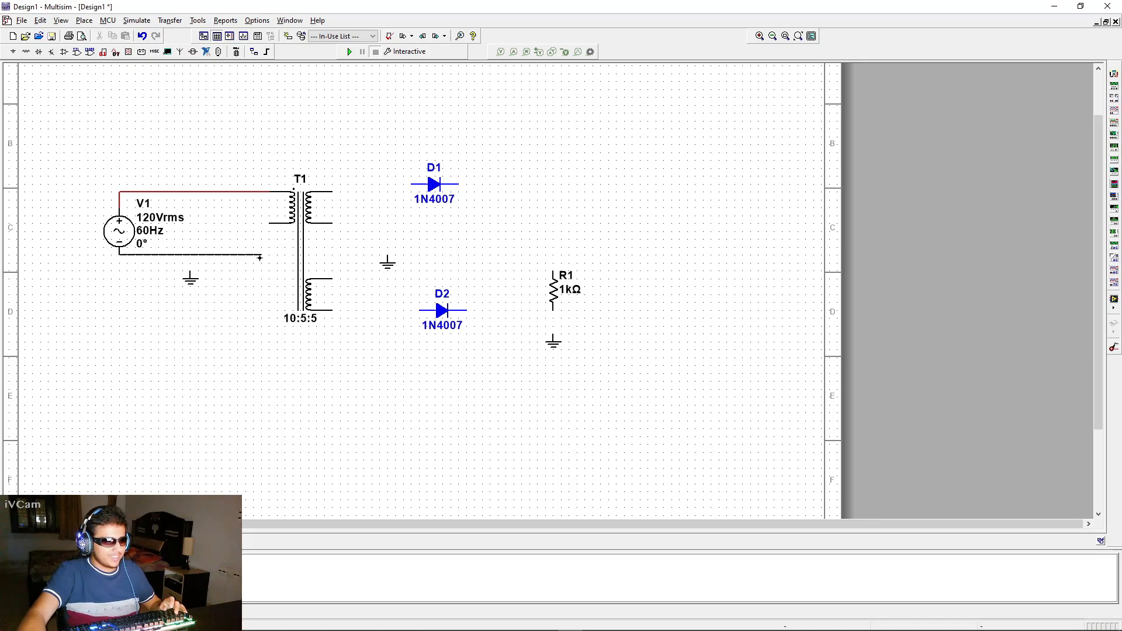
left_click(267, 223)
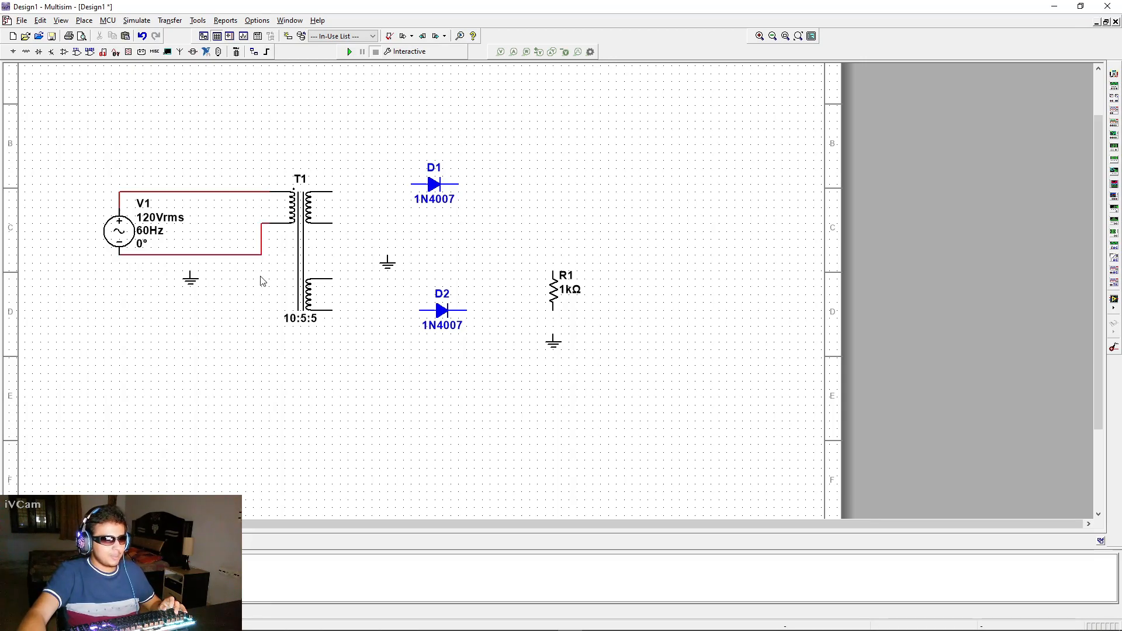
Move a ground under the AC source and wire it to the source's lower terminal wire
left_click_drag(193, 287, 119, 285)
left_click(111, 284)
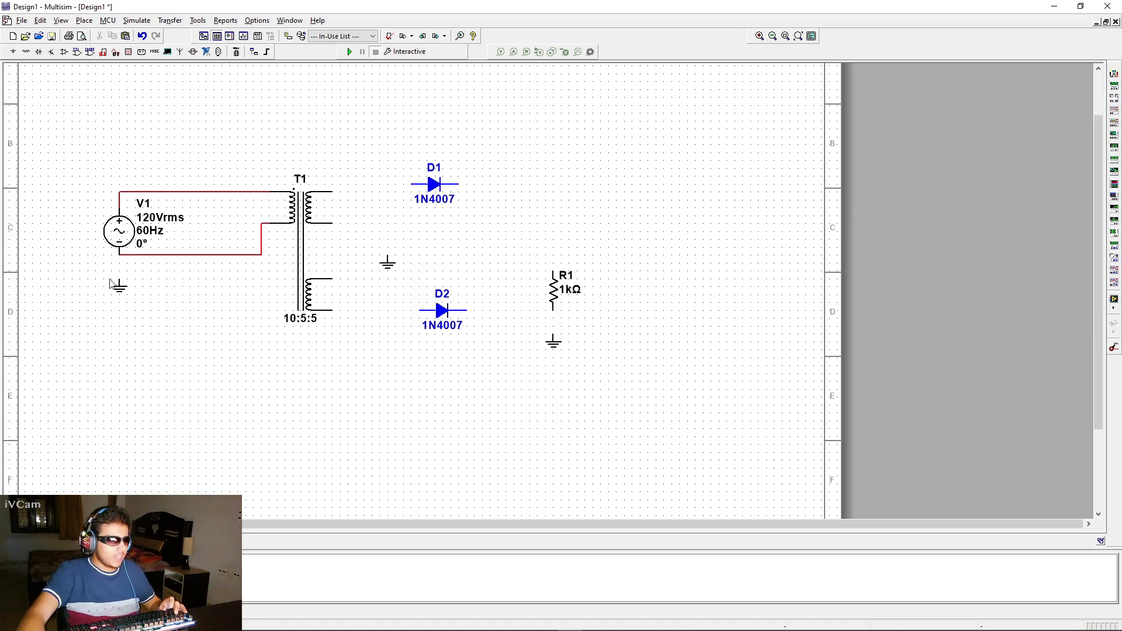
left_click(119, 279)
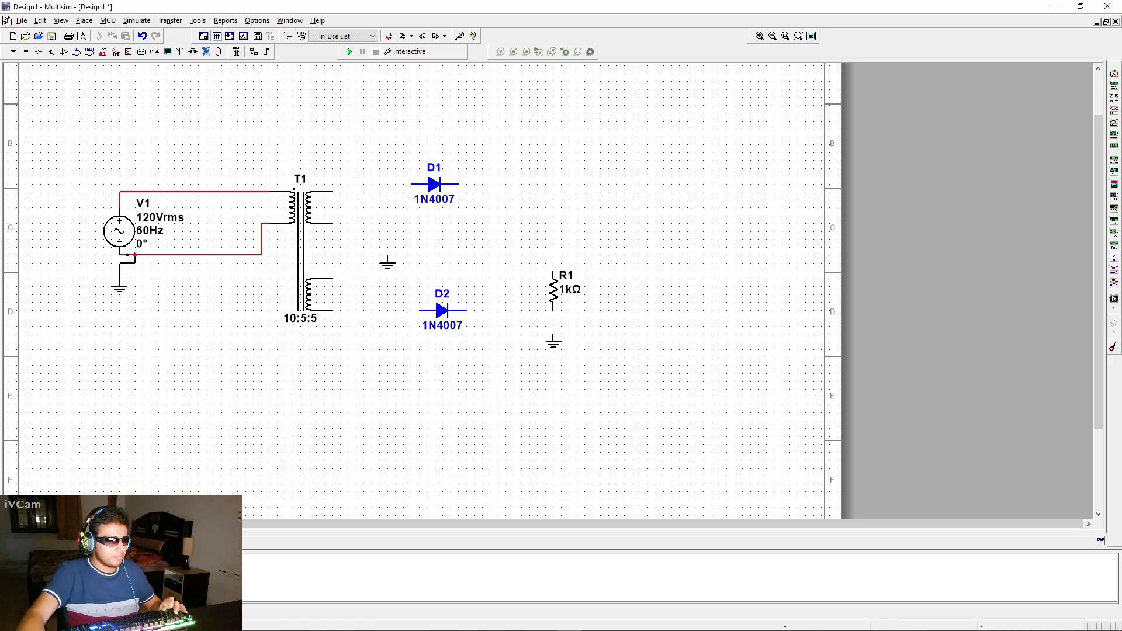
key("Escape")
left_click_drag(121, 286, 127, 285)
left_click(89, 287)
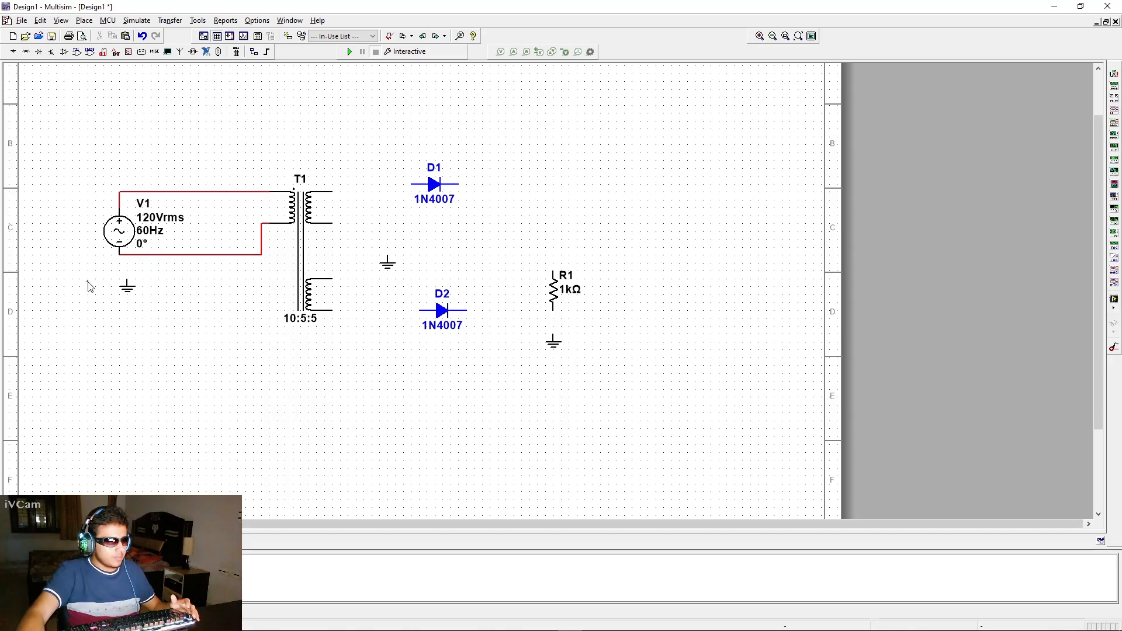
left_click(126, 279)
left_click(127, 255)
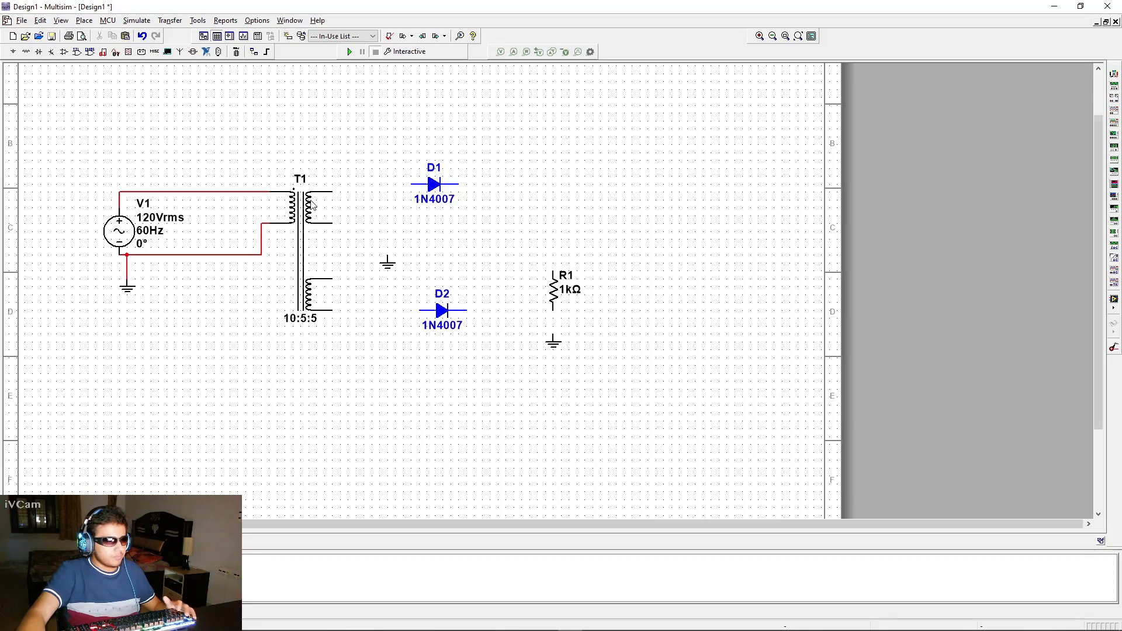
Join the two secondary windings' center-tap ends and wire the center tap to the nearby ground
left_click(332, 224)
left_click(332, 279)
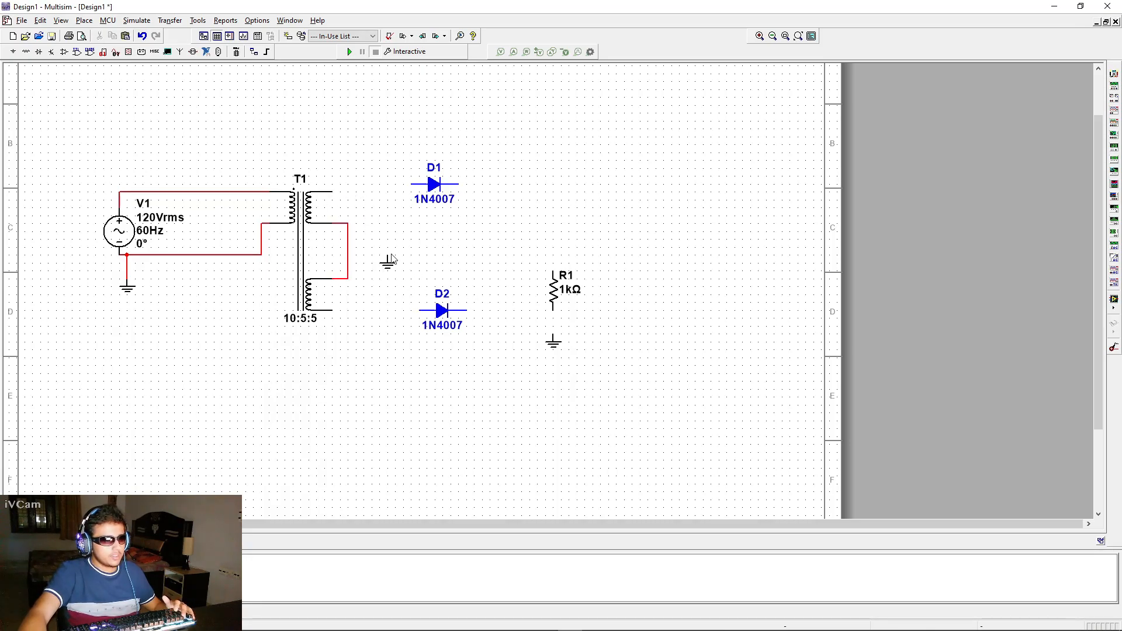
left_click(381, 274)
left_click_drag(379, 272, 379, 273)
left_click(379, 239)
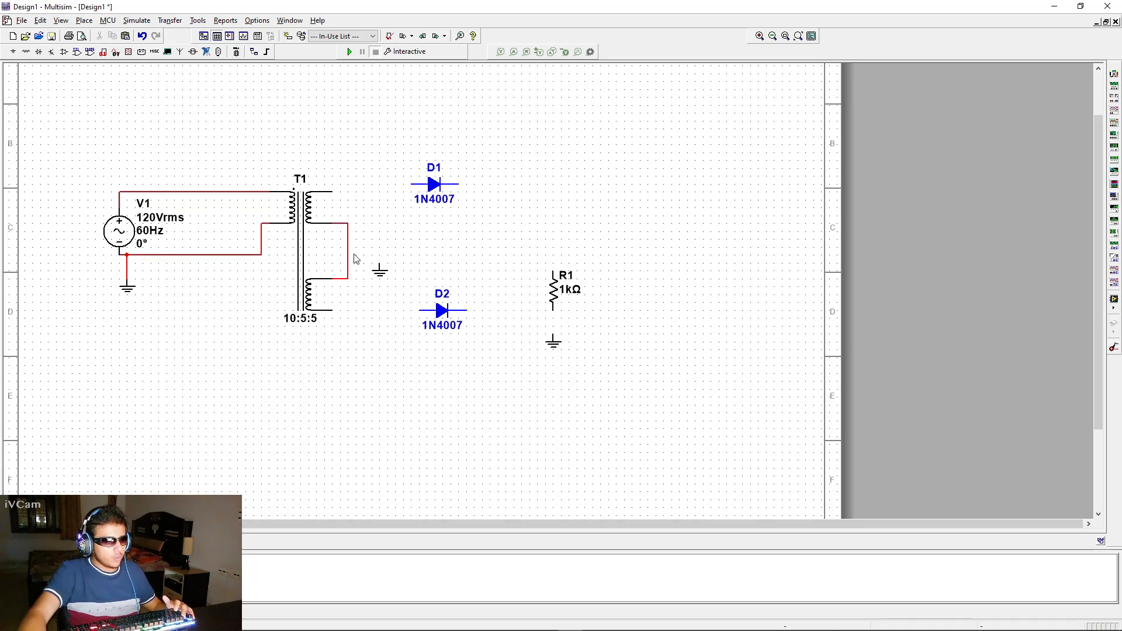
left_click(379, 266)
left_click(347, 247)
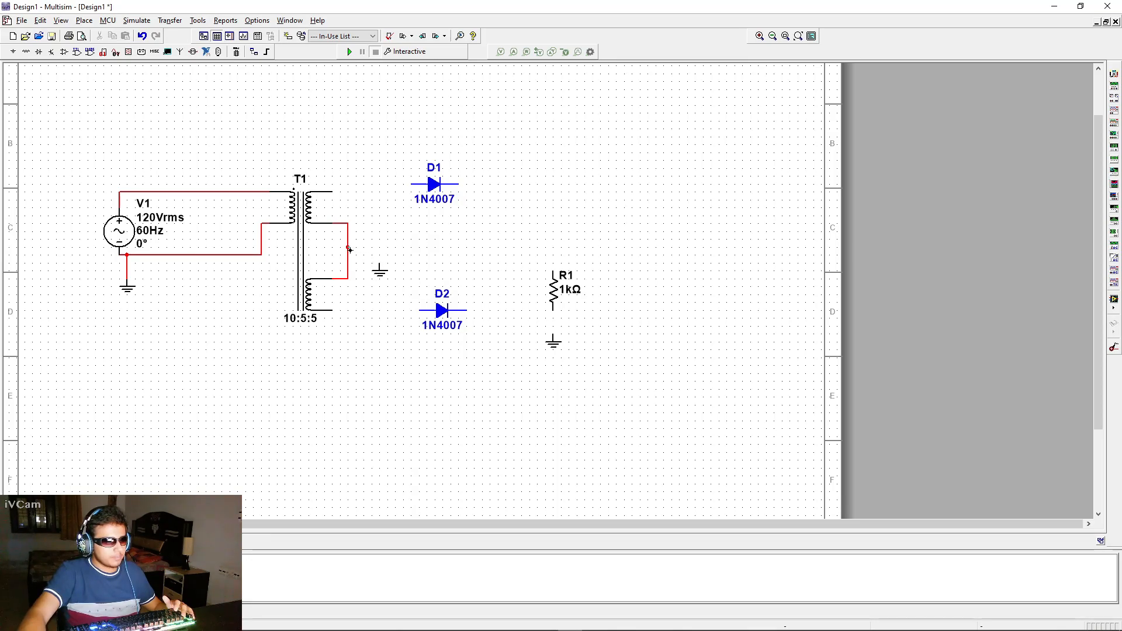
Nudge D1 down to line up with the secondary winding and wire the top secondary terminal to D1's anode
left_click(426, 199)
left_click_drag(426, 200, 426, 207)
left_click(413, 253)
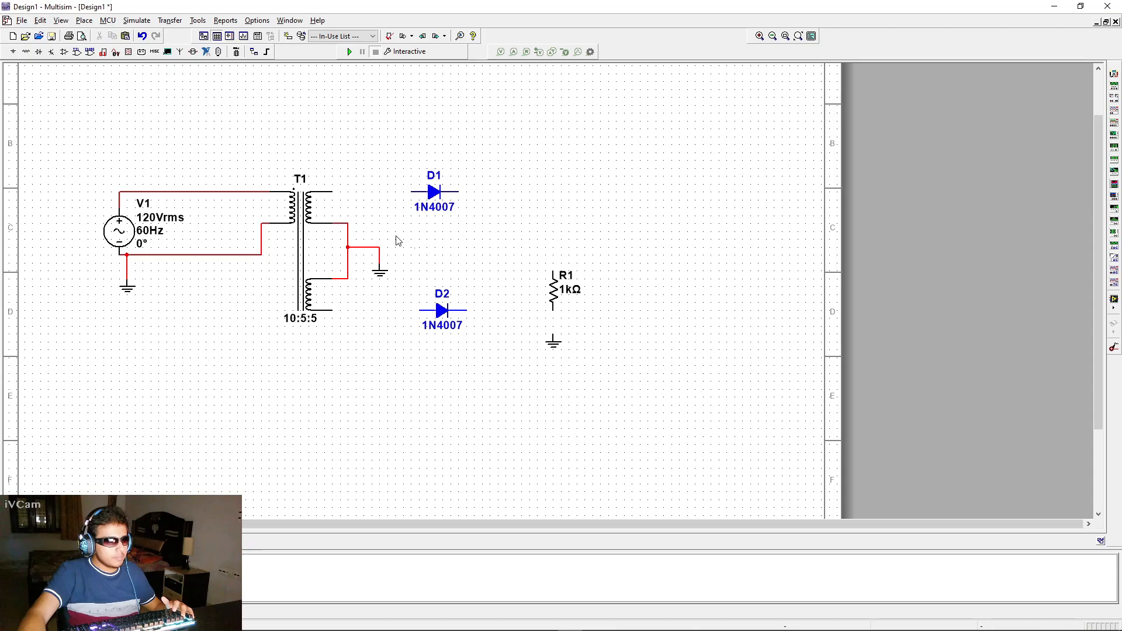
left_click(333, 192)
left_click(412, 192)
Wire the bottom secondary terminal to D2's anode and connect both diode cathodes together
left_click(331, 310)
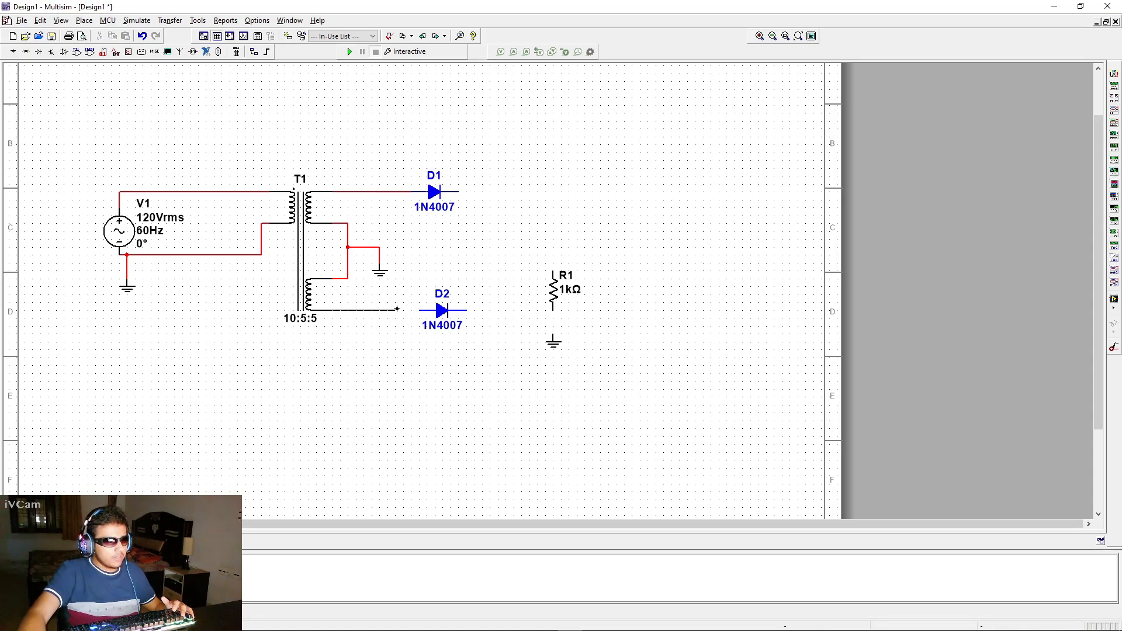
left_click(420, 310)
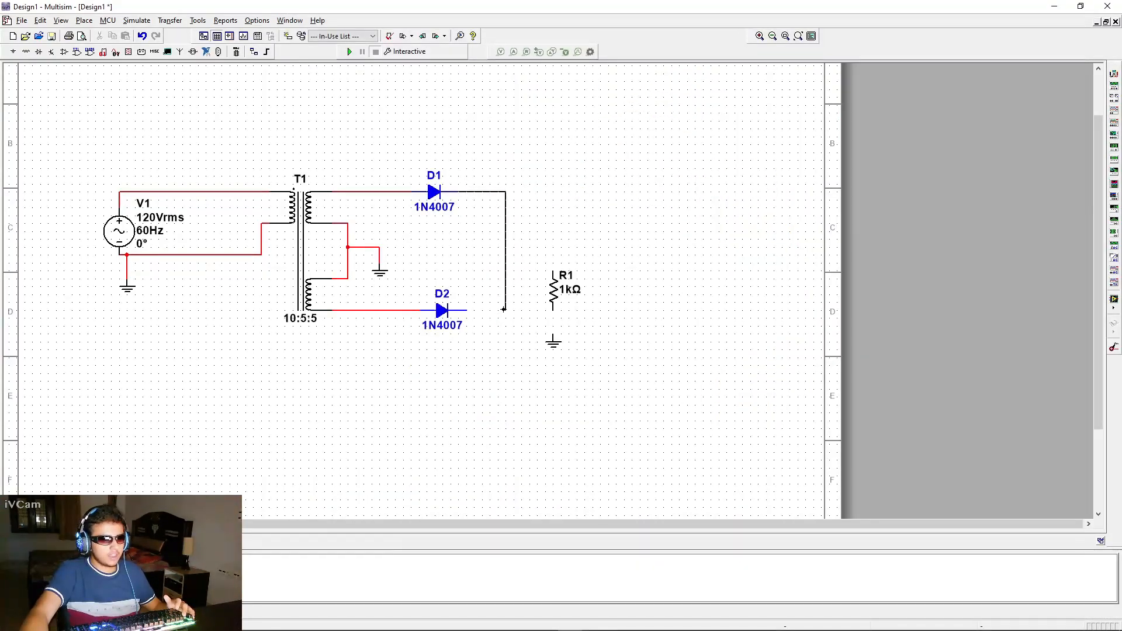
left_click(465, 311)
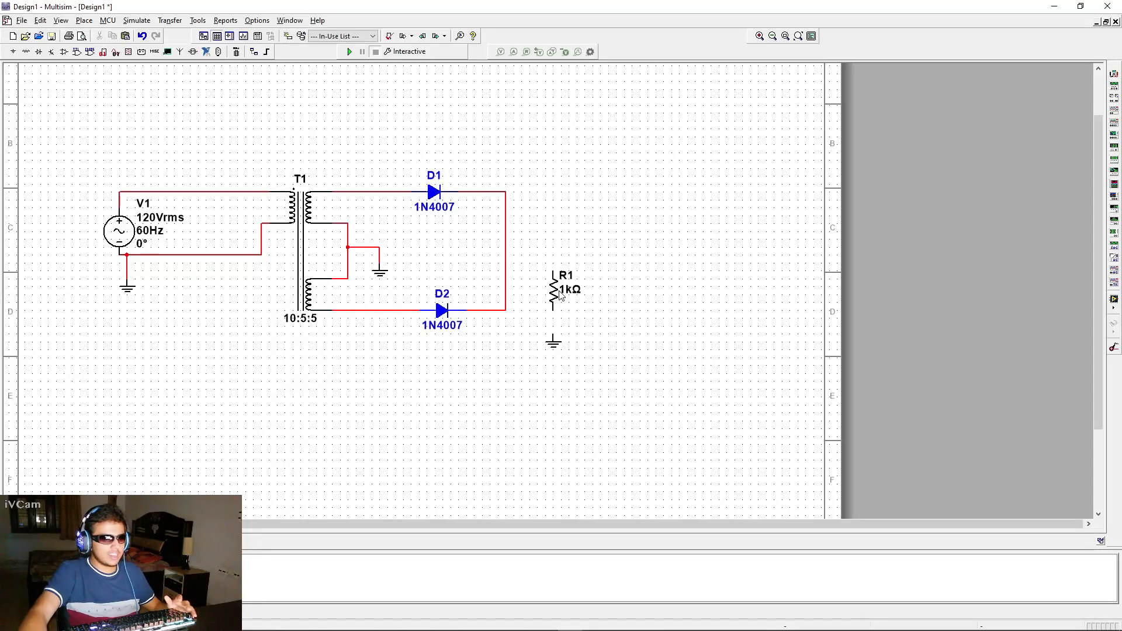
Wire the resistor's bottom to its ground and its top to the joined diode cathodes
left_click(553, 309)
left_click(553, 337)
left_click(553, 269)
left_click(506, 248)
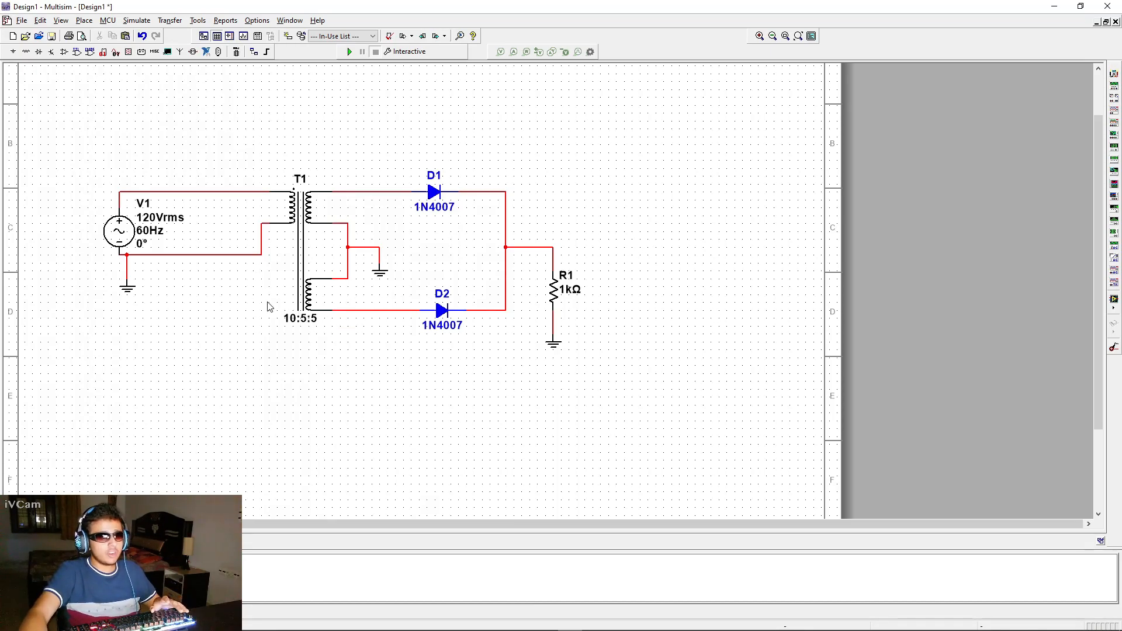
Set the transformer's Secondary coil 1 and Secondary coil 2 turns to 1 each in its properties
double_click(300, 317)
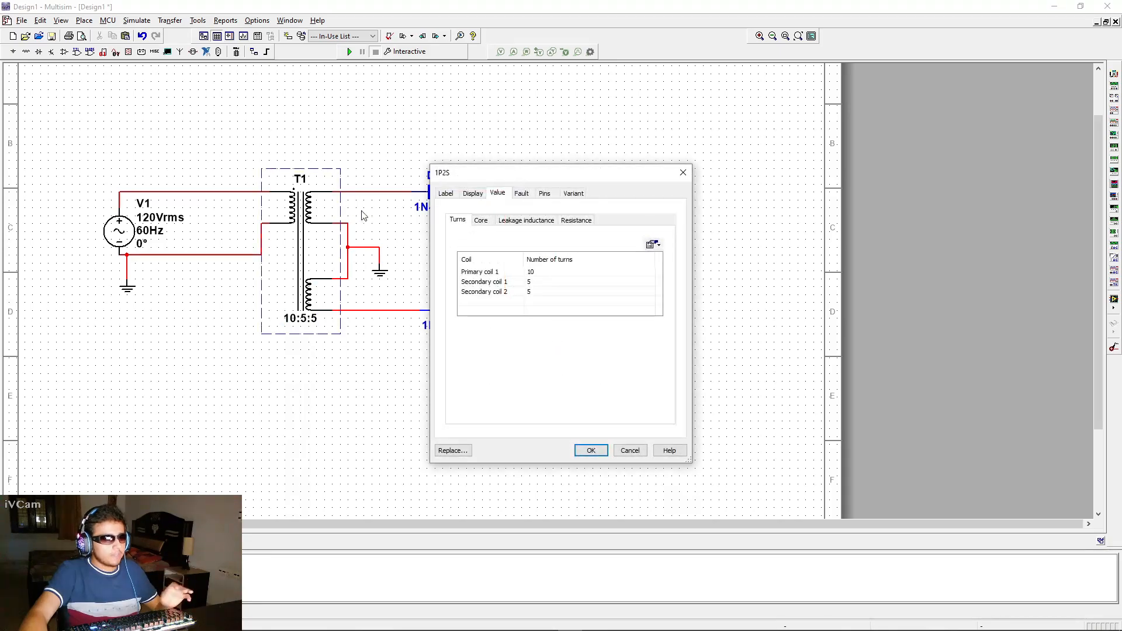
left_click(683, 172)
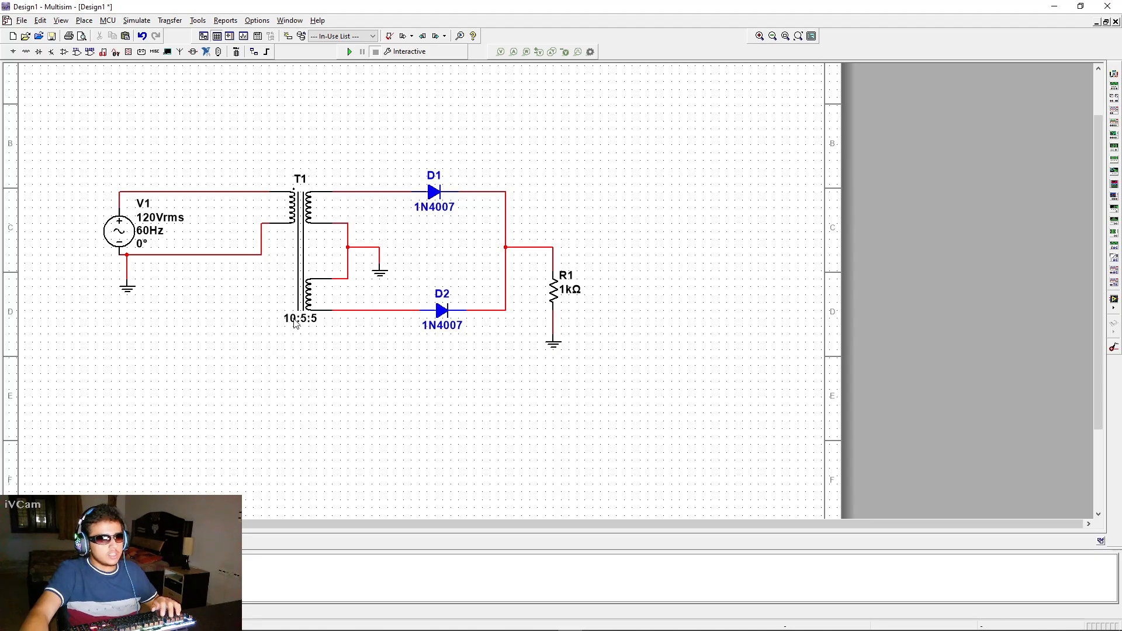
double_click(300, 320)
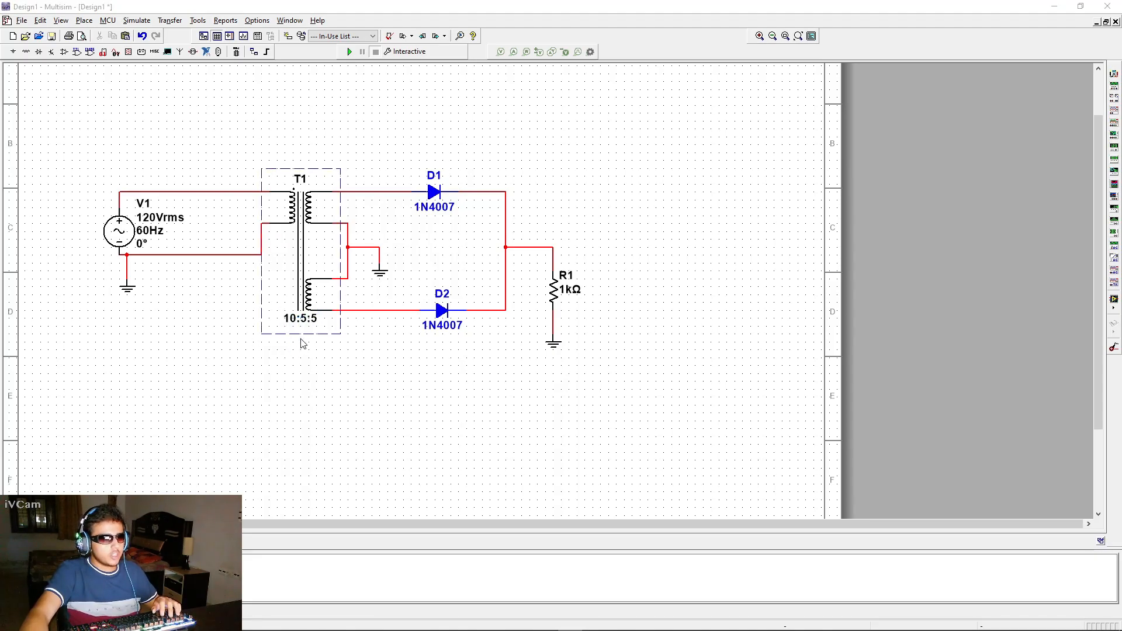
left_click(531, 282)
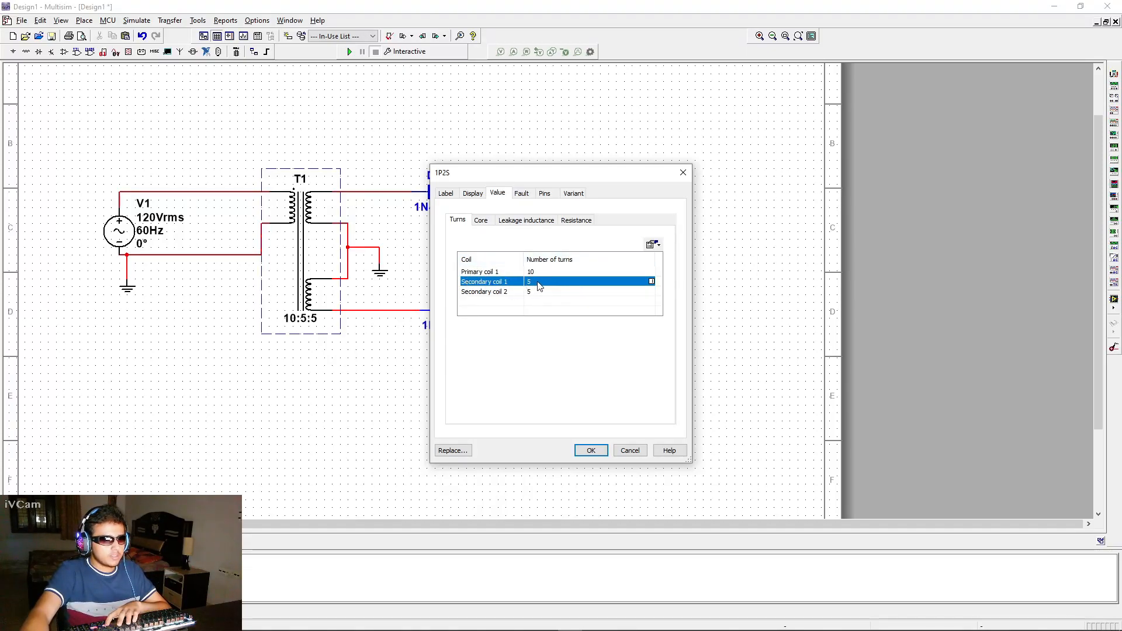
left_click(539, 284)
type("1")
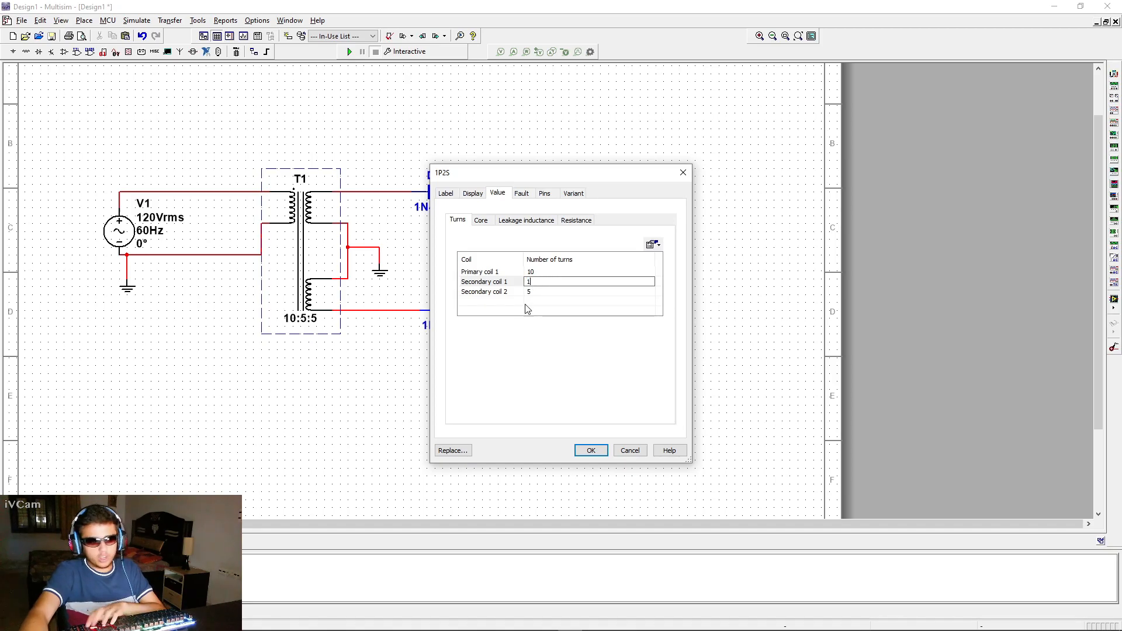
key("Return")
left_click(536, 292)
left_click(537, 292)
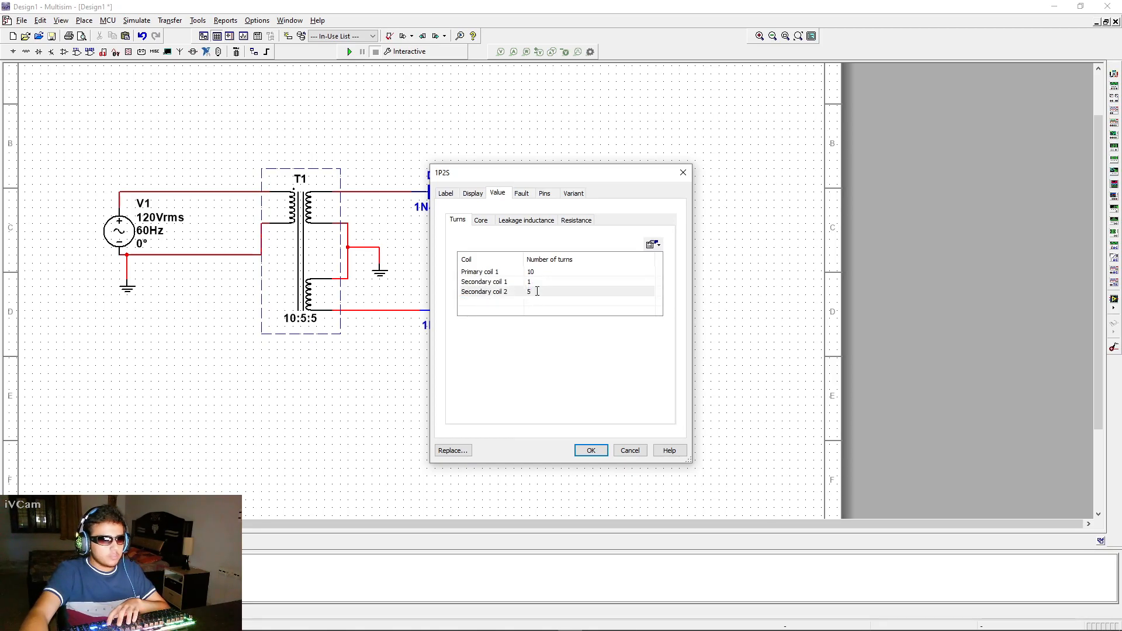
type("1")
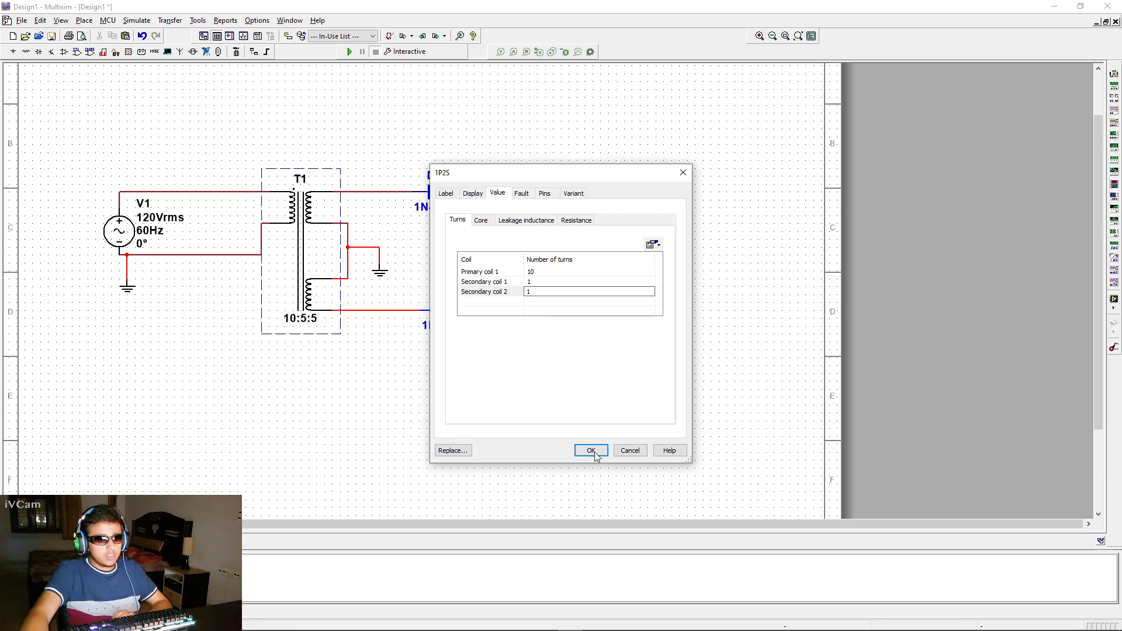
left_click(590, 450)
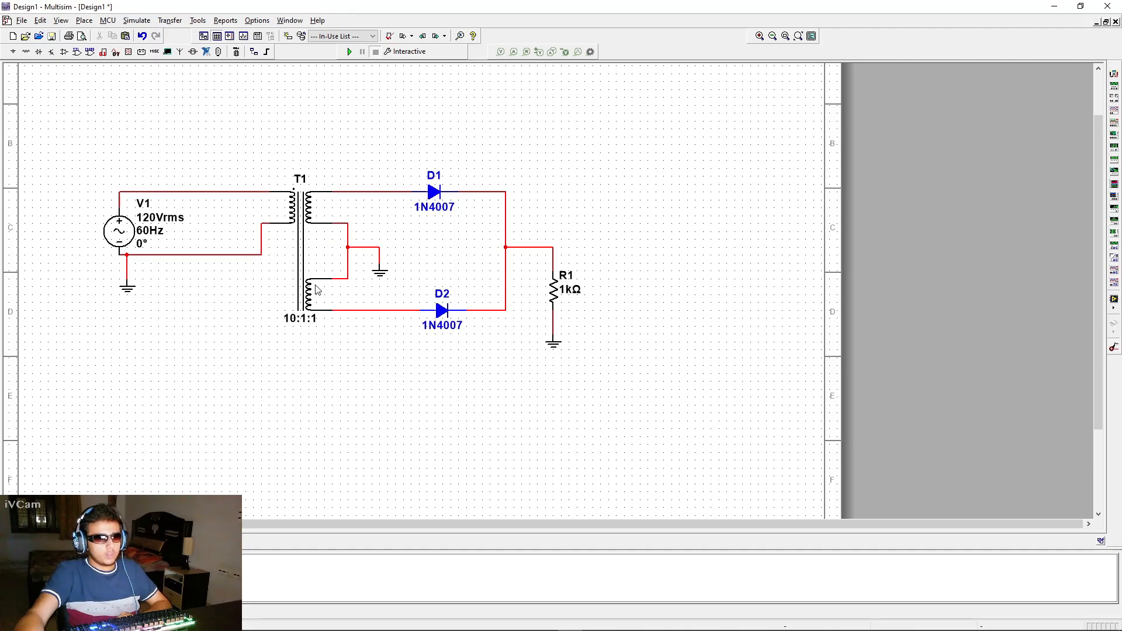
left_click(353, 311)
left_click(348, 191)
left_click(347, 366)
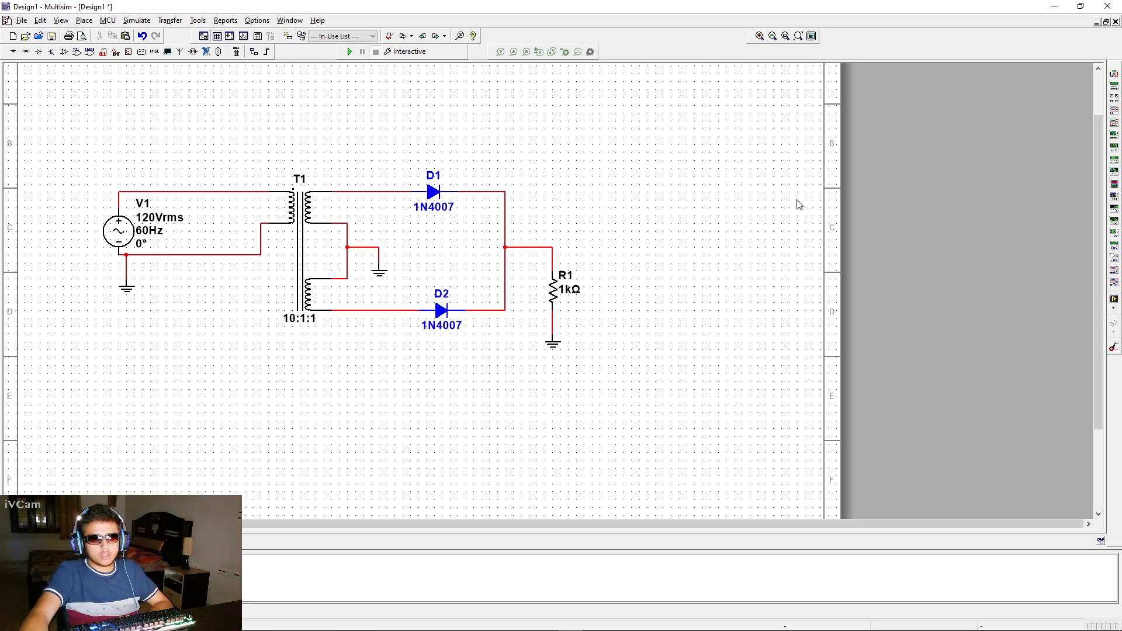
Place a four-channel oscilloscope above the circuit, paste a ground beside it and wire its G terminal to that ground
left_click(1114, 124)
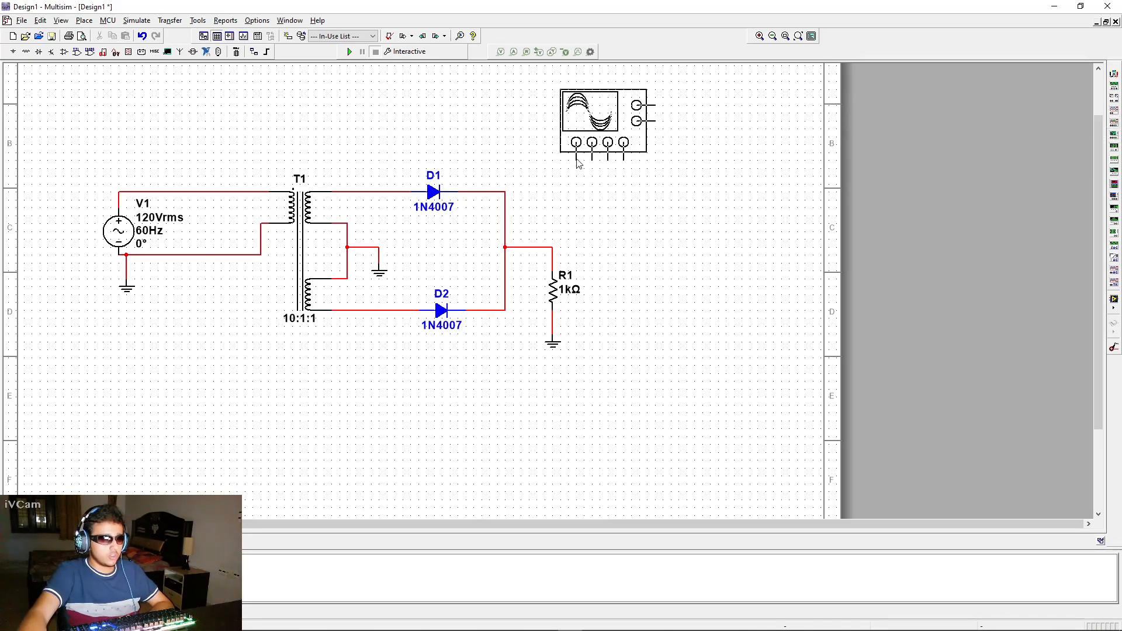
left_click(611, 162)
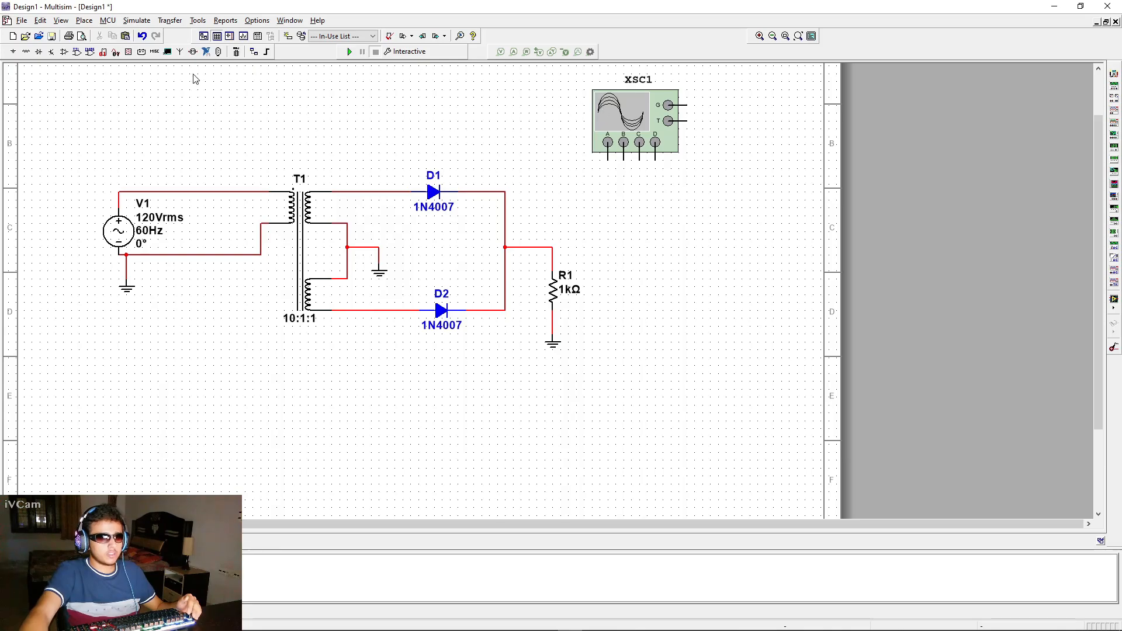
left_click(558, 349)
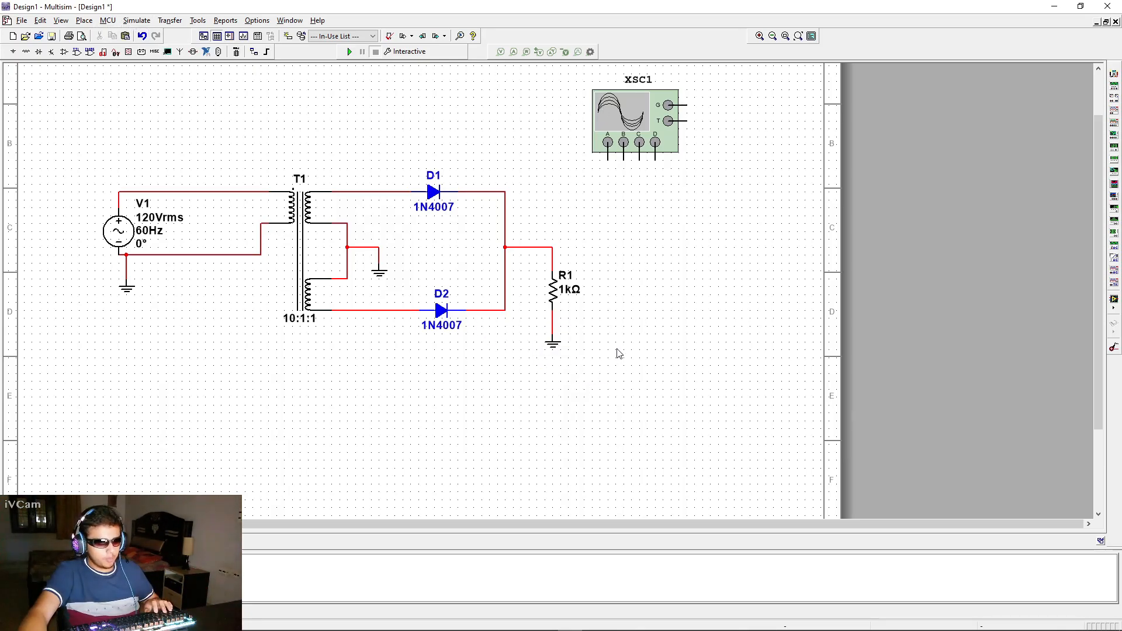
key("ctrl+v")
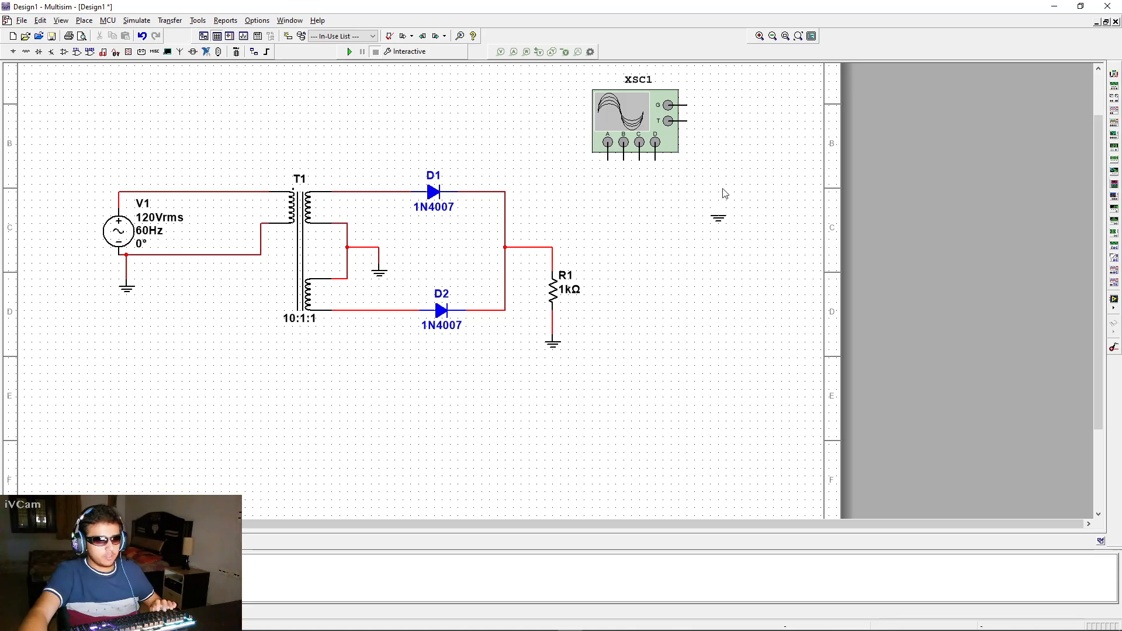
left_click(710, 123)
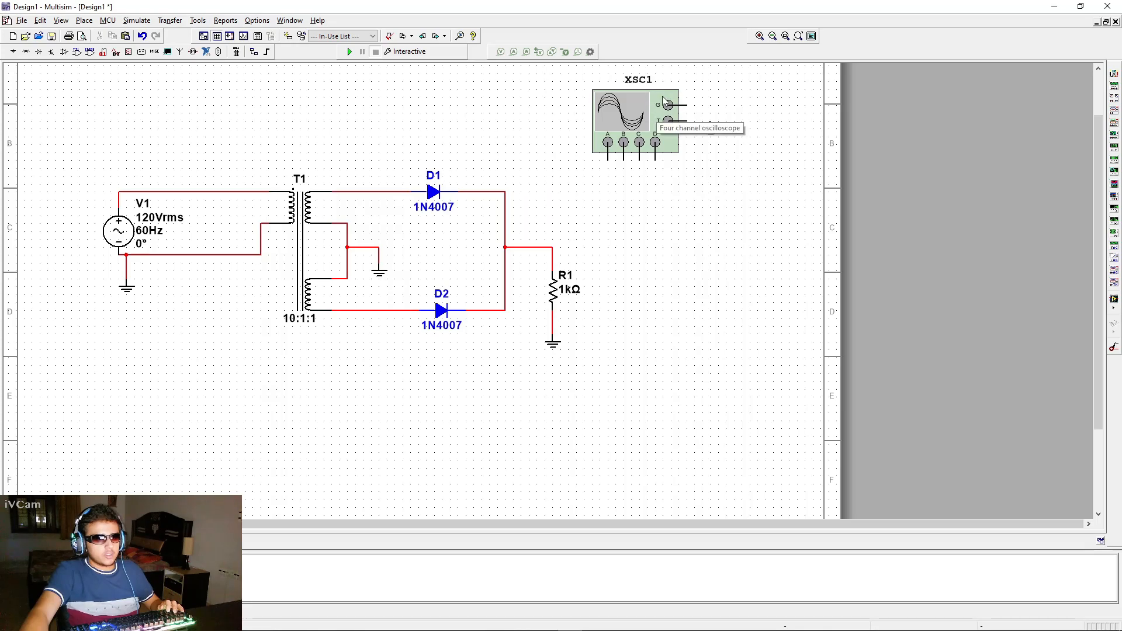
left_click(686, 105)
left_click(710, 125)
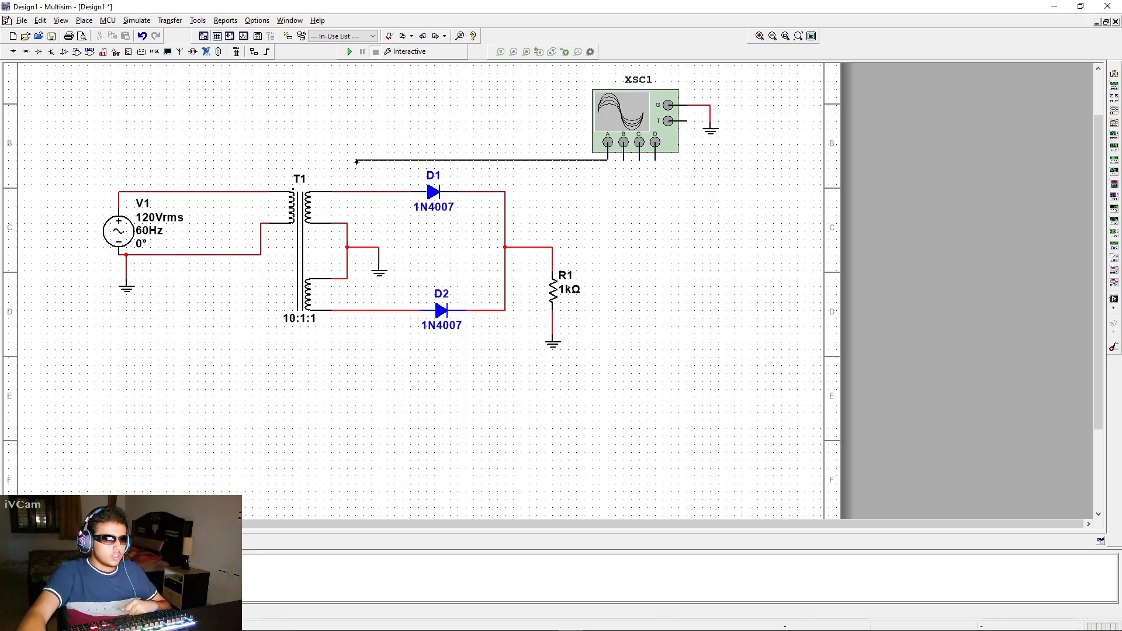
Wire oscilloscope channel A to D1's anode, channel C to D2's anode and channel B to the resistor's top
left_click(357, 190)
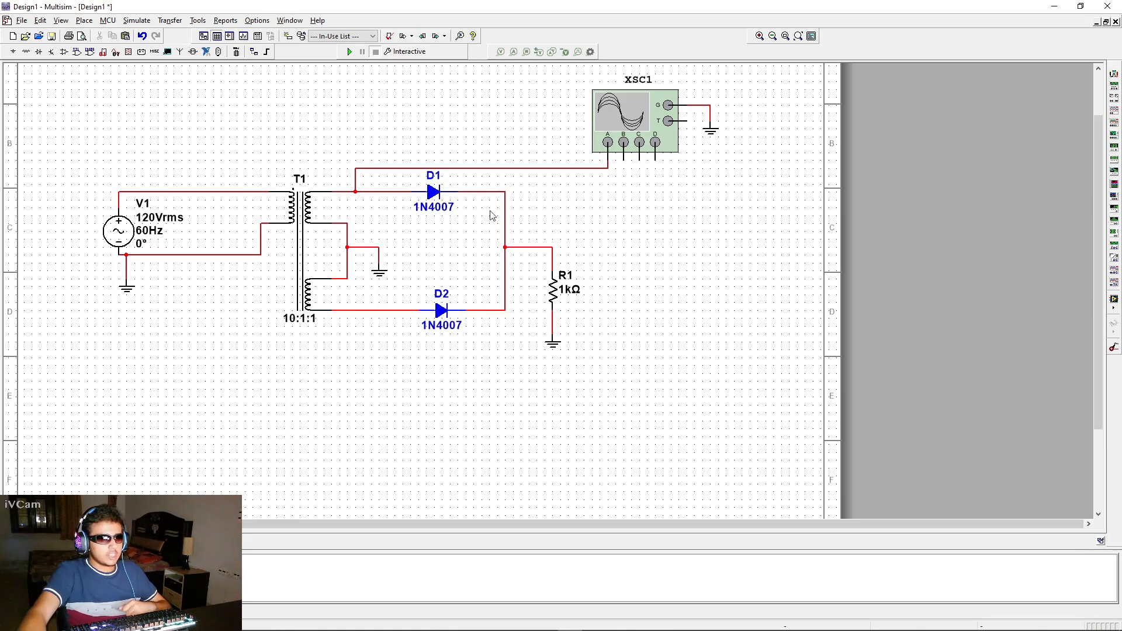
left_click(639, 161)
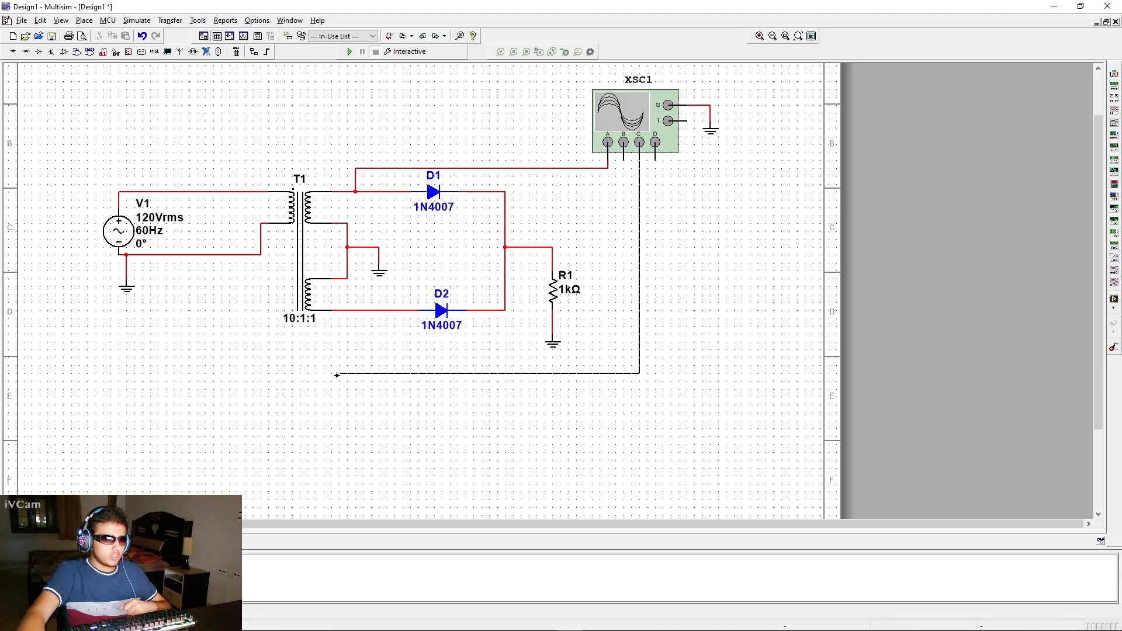
left_click(347, 311)
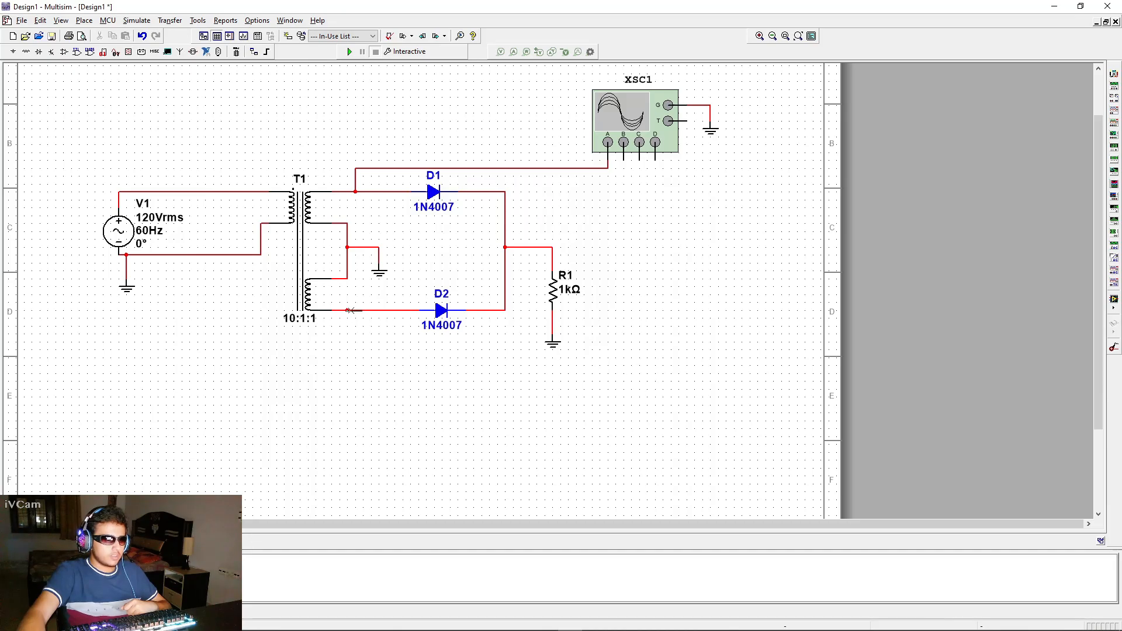
left_click(623, 159)
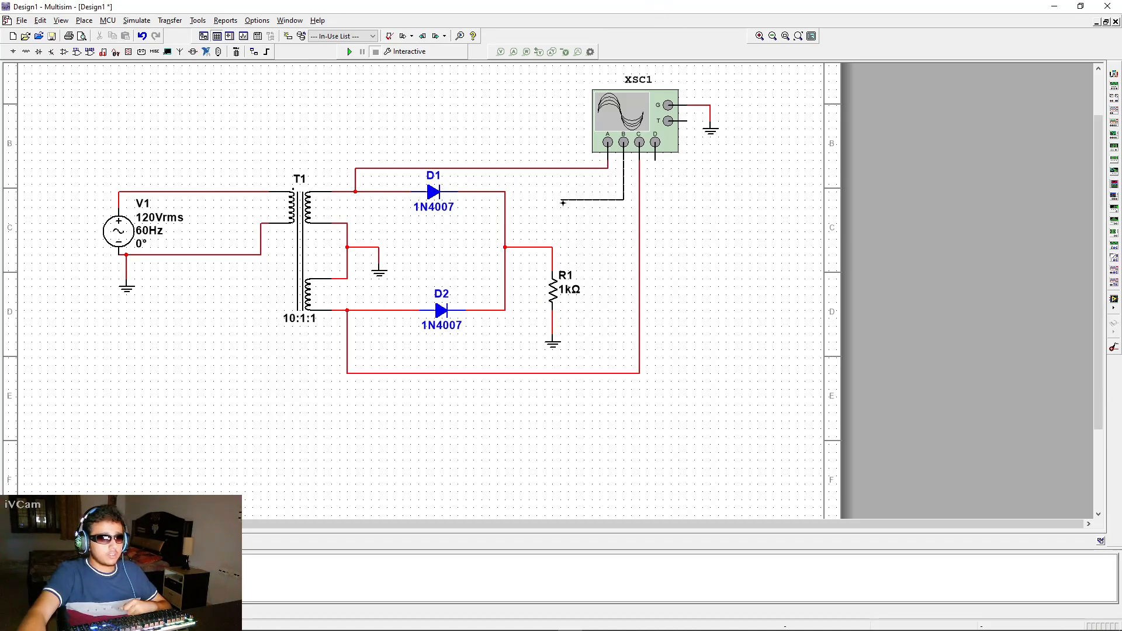
left_click(552, 248)
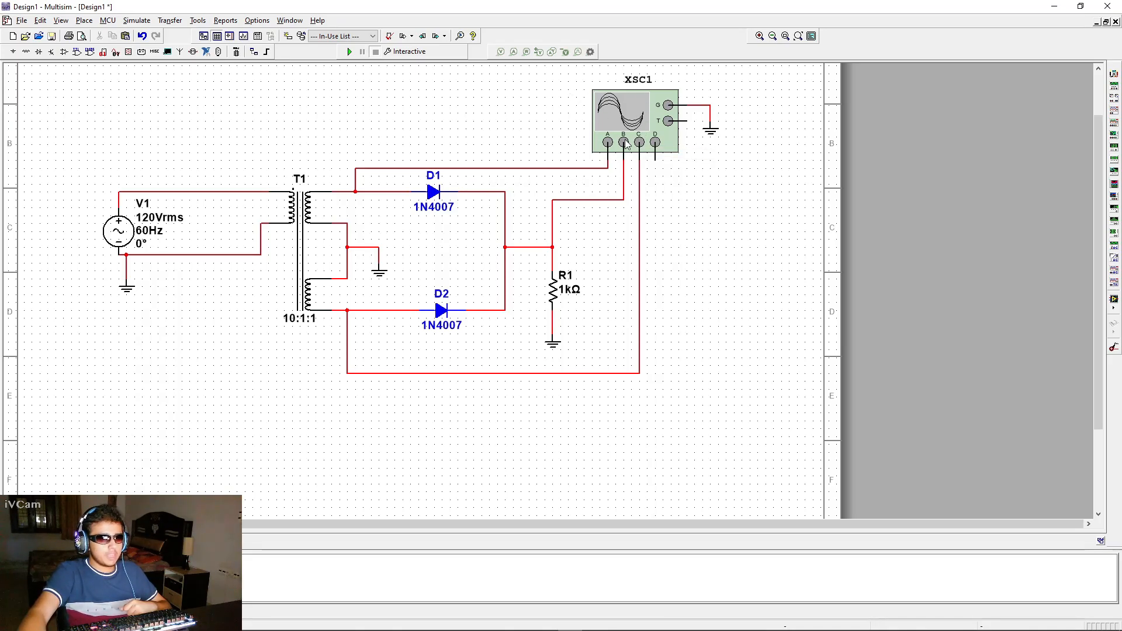
Change the channel A probe wire's segment color to yellow
left_click(567, 168)
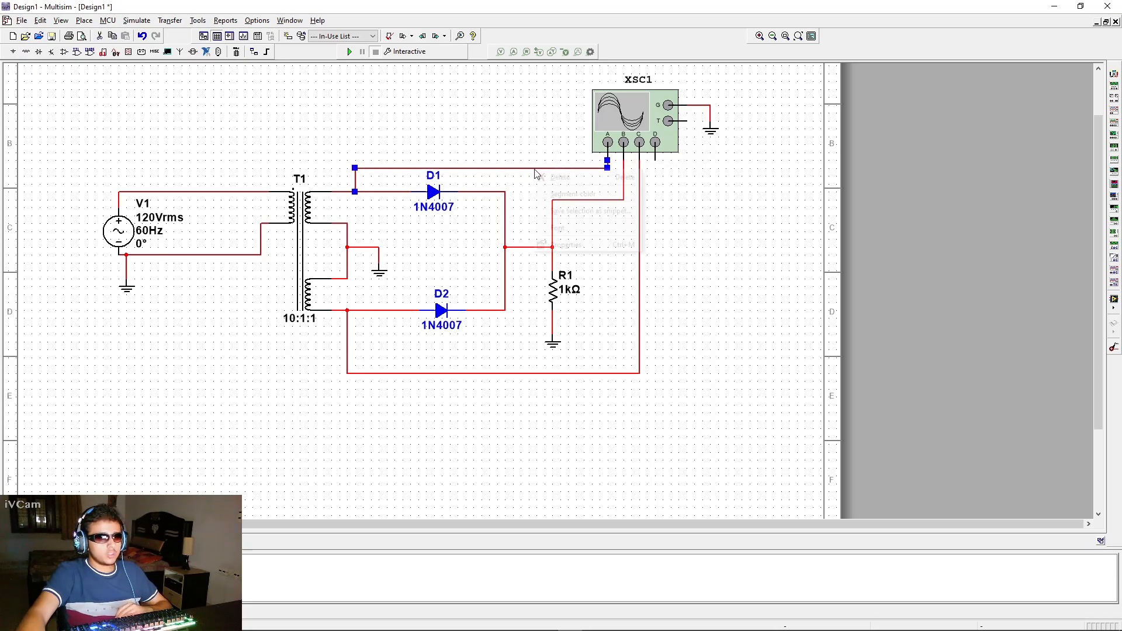
right_click(537, 167)
left_click(553, 138)
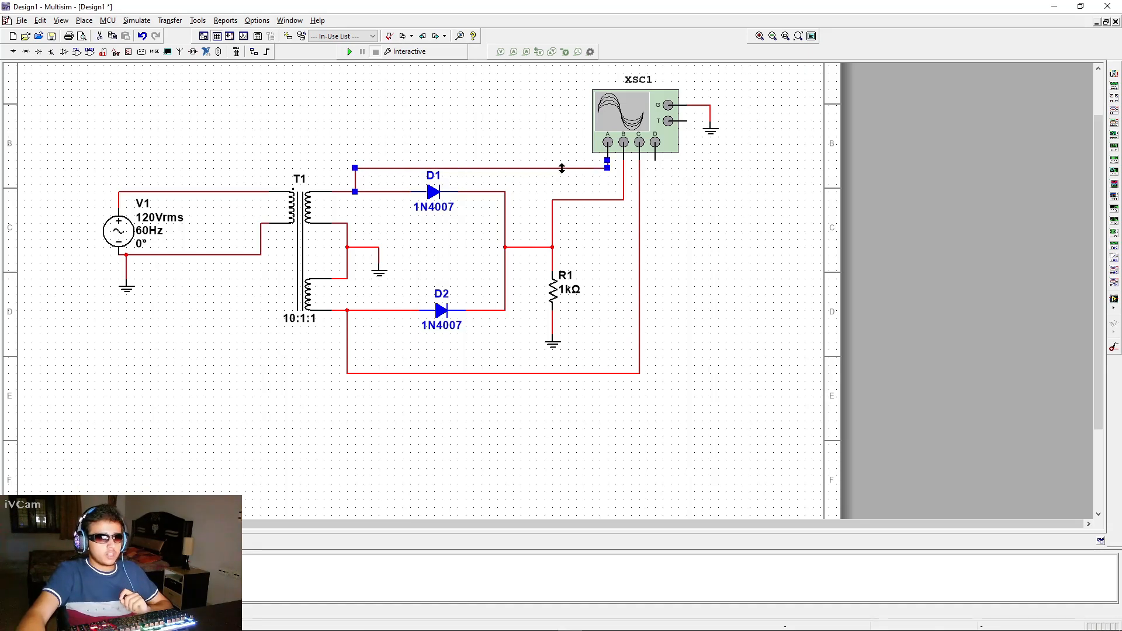
right_click(522, 169)
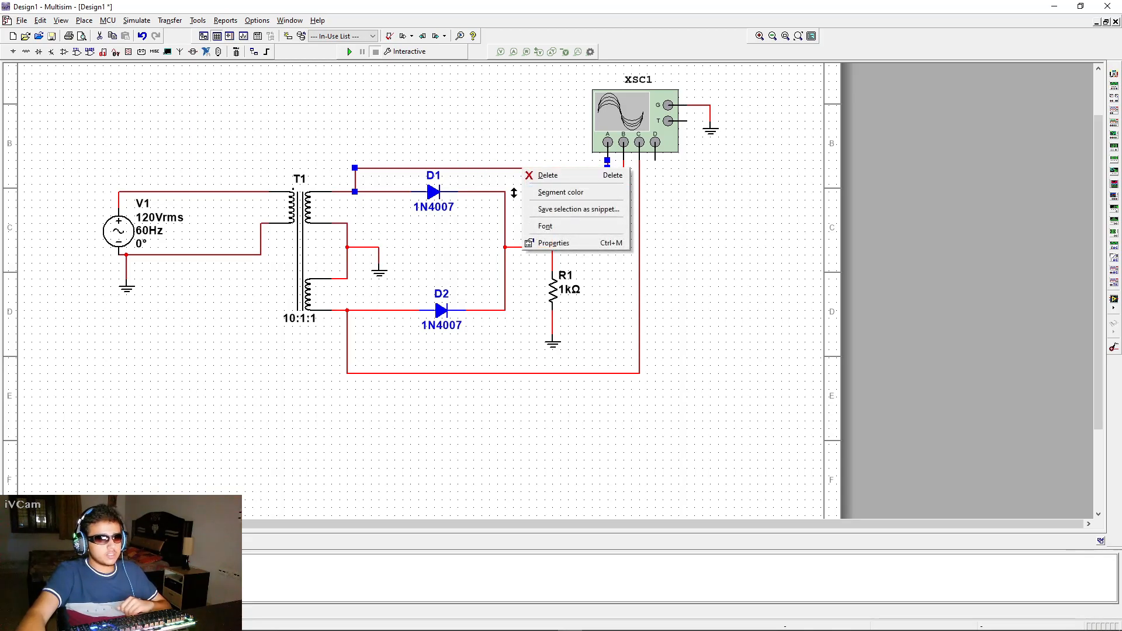
left_click(600, 193)
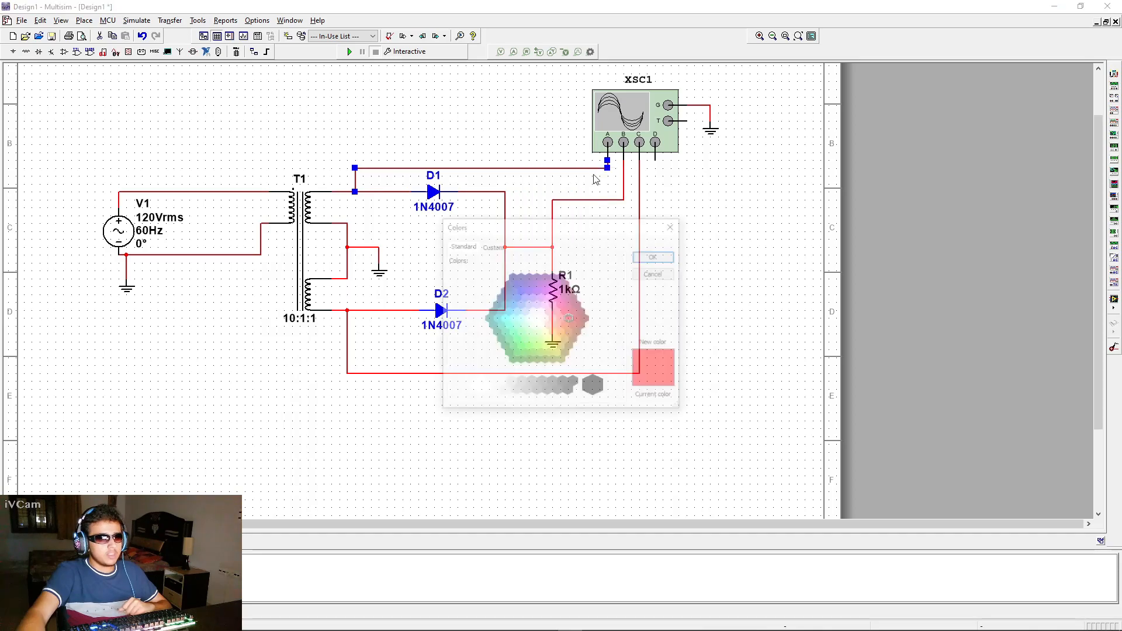
left_click_drag(533, 228, 555, 263)
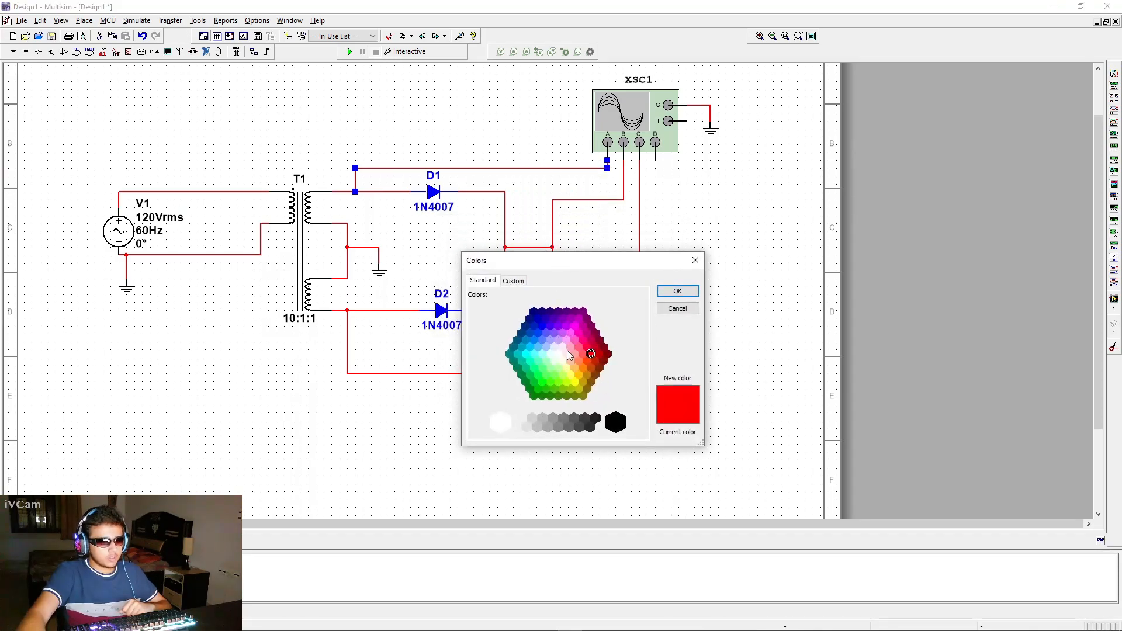
left_click(572, 382)
left_click(677, 291)
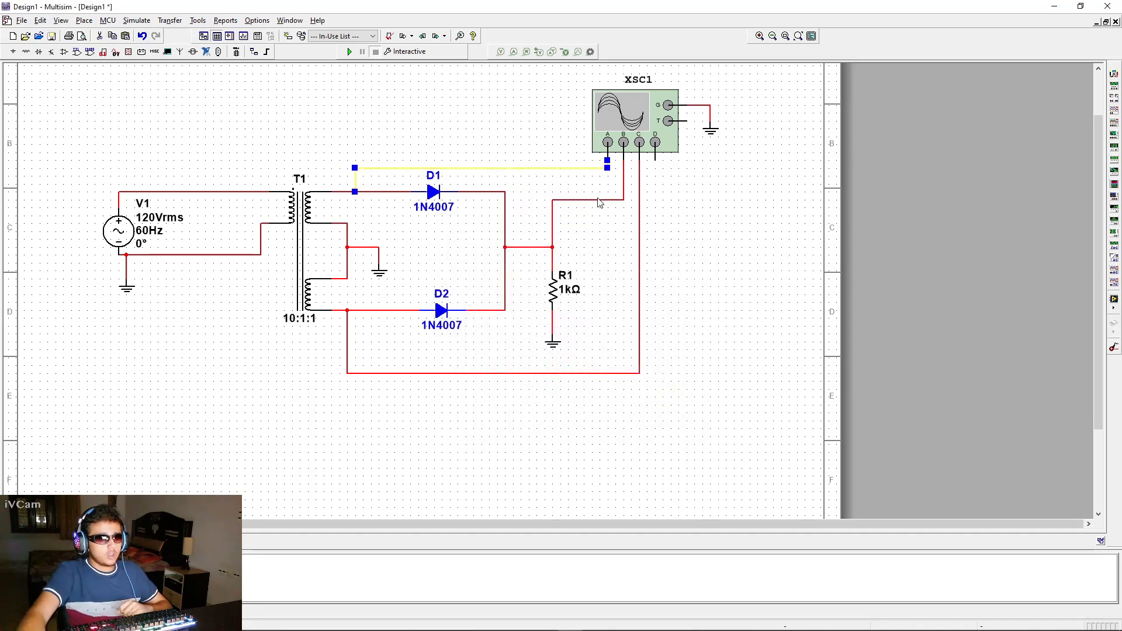
Change the channel B probe wire's segment color to green
left_click(598, 200)
right_click(597, 201)
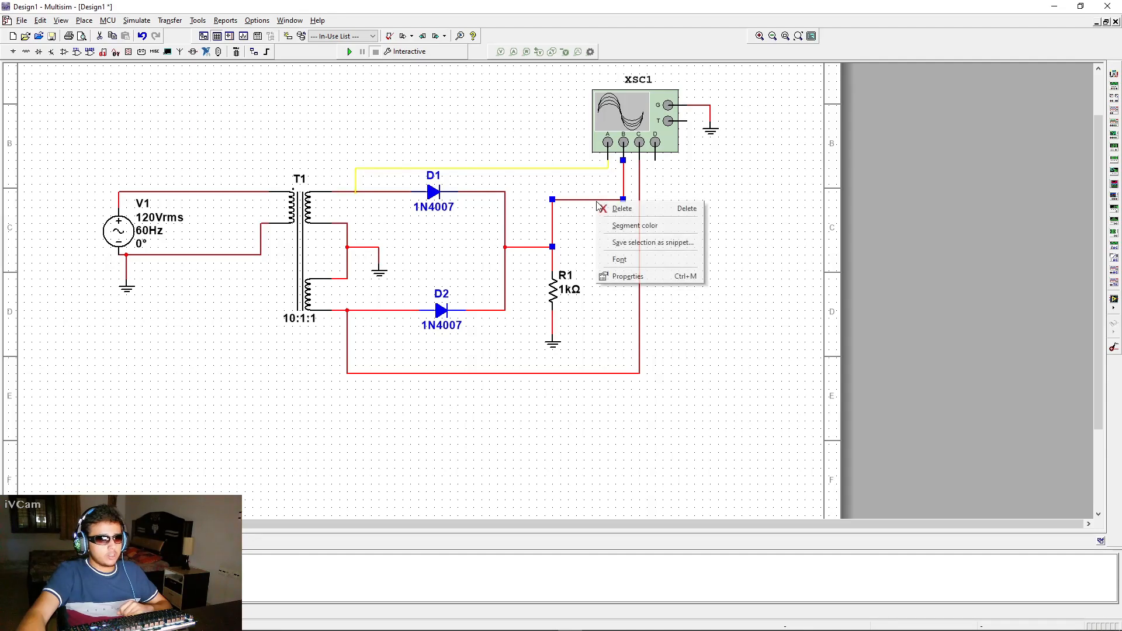
left_click(619, 260)
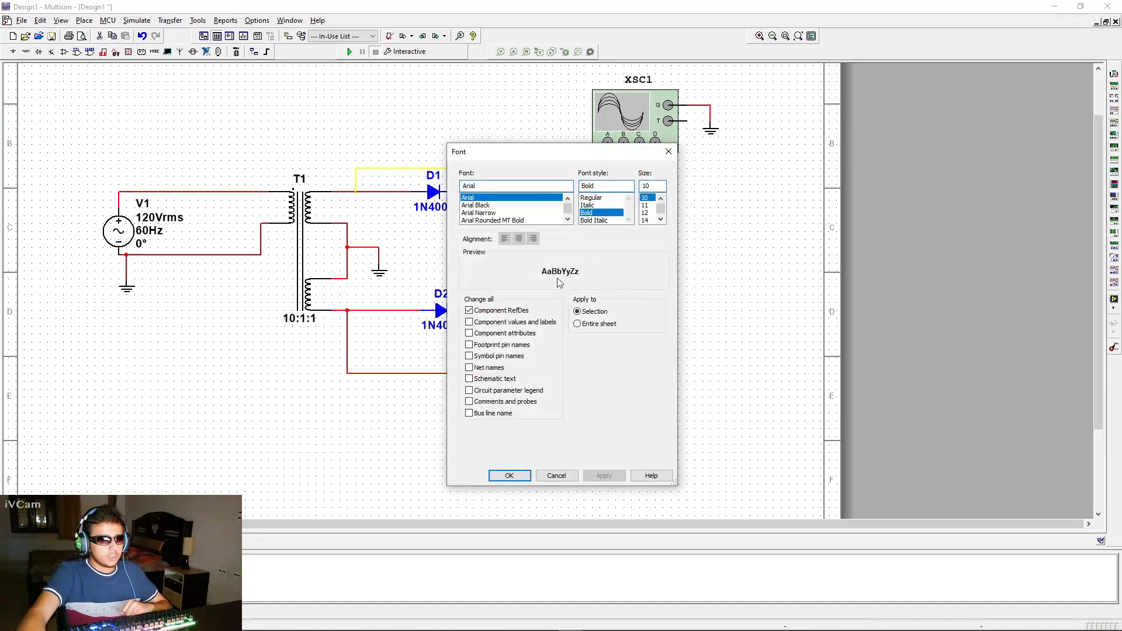
left_click(667, 151)
right_click(576, 201)
left_click(608, 226)
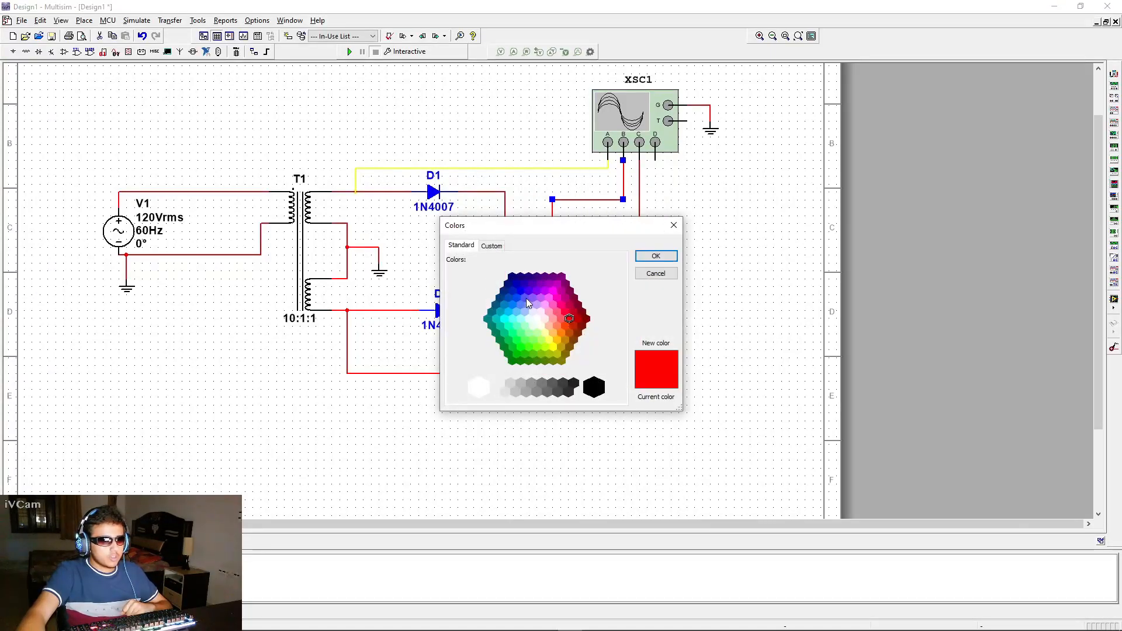
left_click(520, 345)
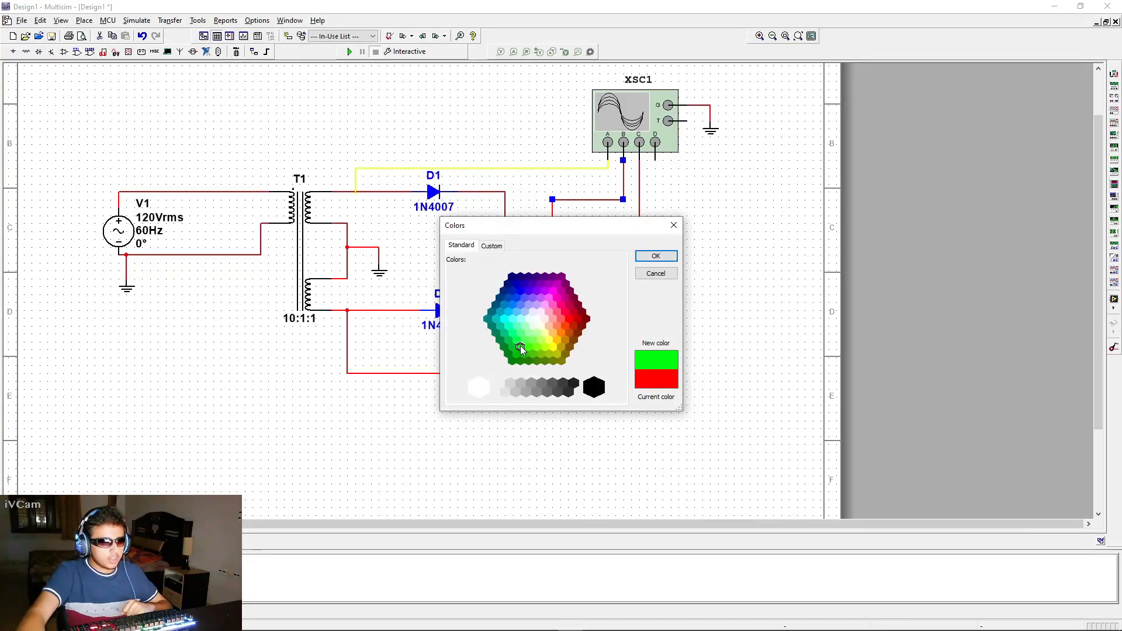
left_click(654, 256)
Change the channel C probe wire's segment color to magenta
left_click(640, 255)
right_click(641, 256)
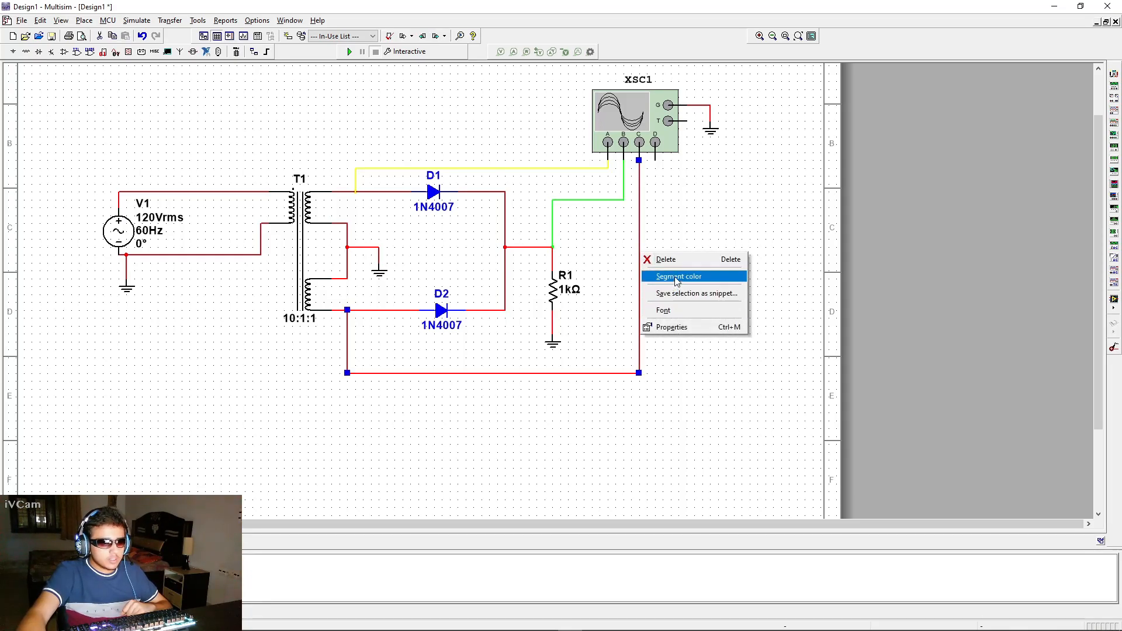
left_click(676, 278)
left_click(555, 301)
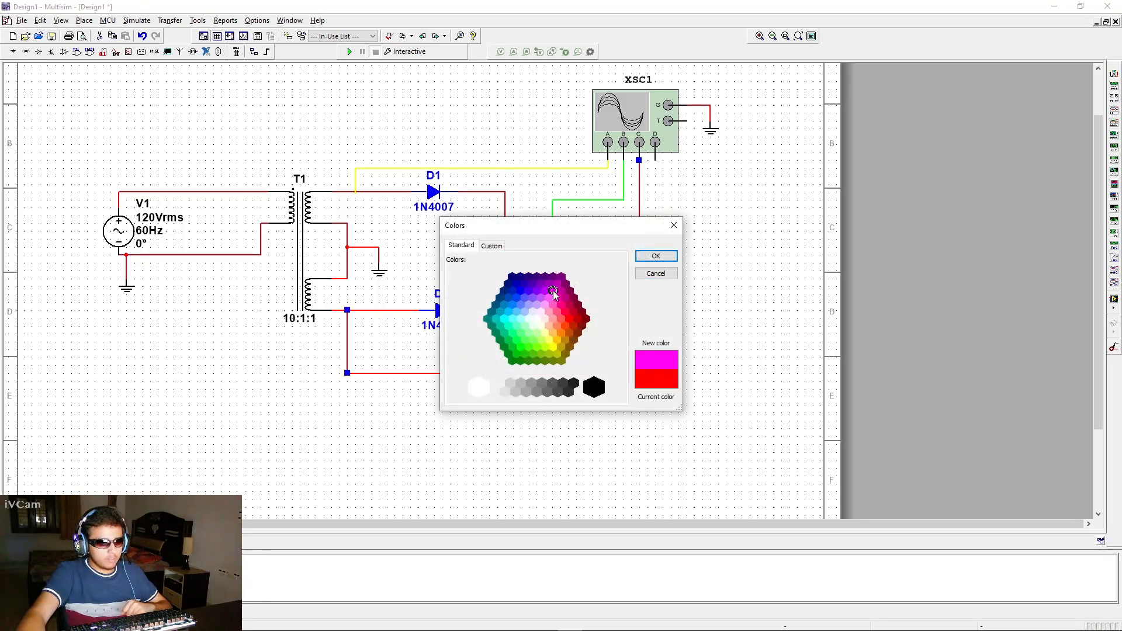
left_click(655, 256)
left_click(714, 239)
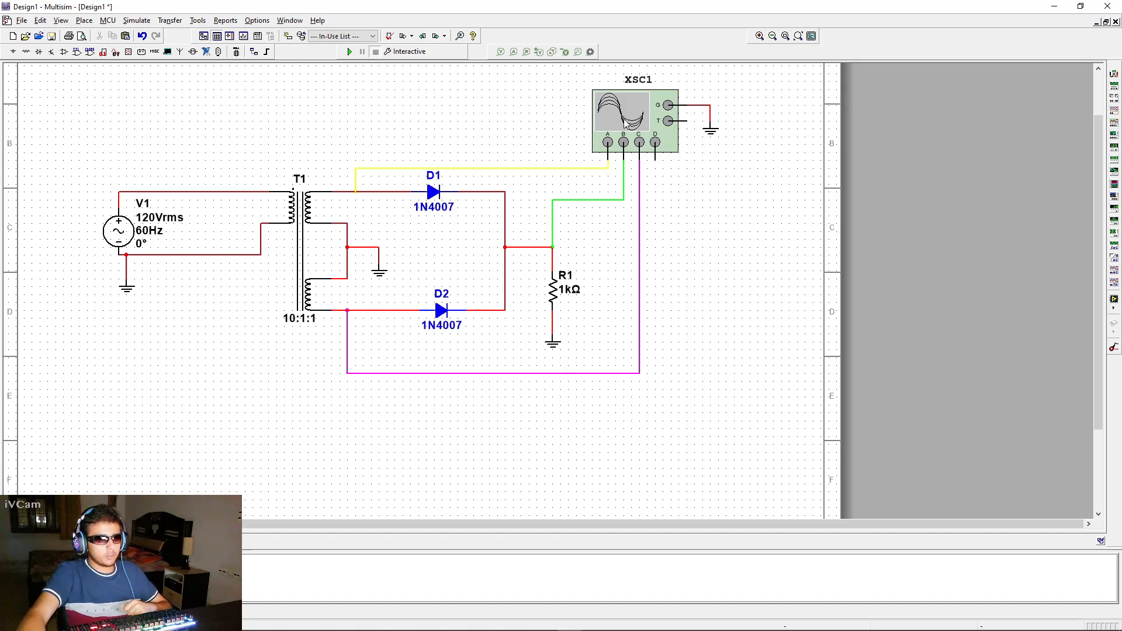
Open the oscilloscope's display window, move it beside the schematic and enlarge it
scroll(711, 243, "down", 2)
scroll(711, 243, "up", 2)
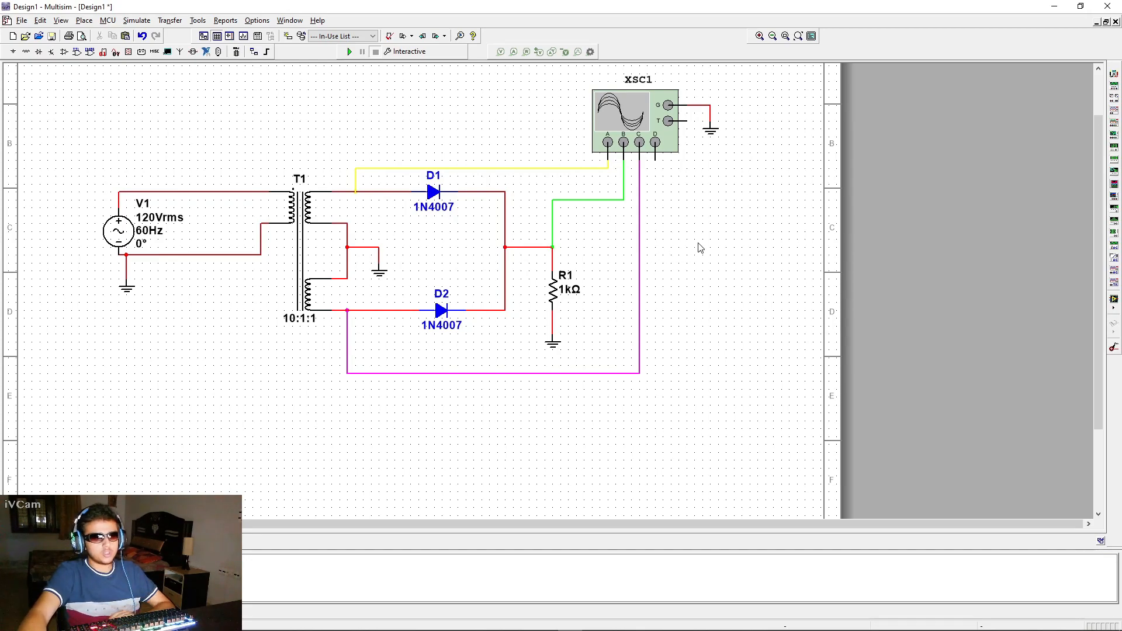
scroll(698, 248, "down", 1)
scroll(701, 257, "up", 1)
scroll(699, 255, "down", 1)
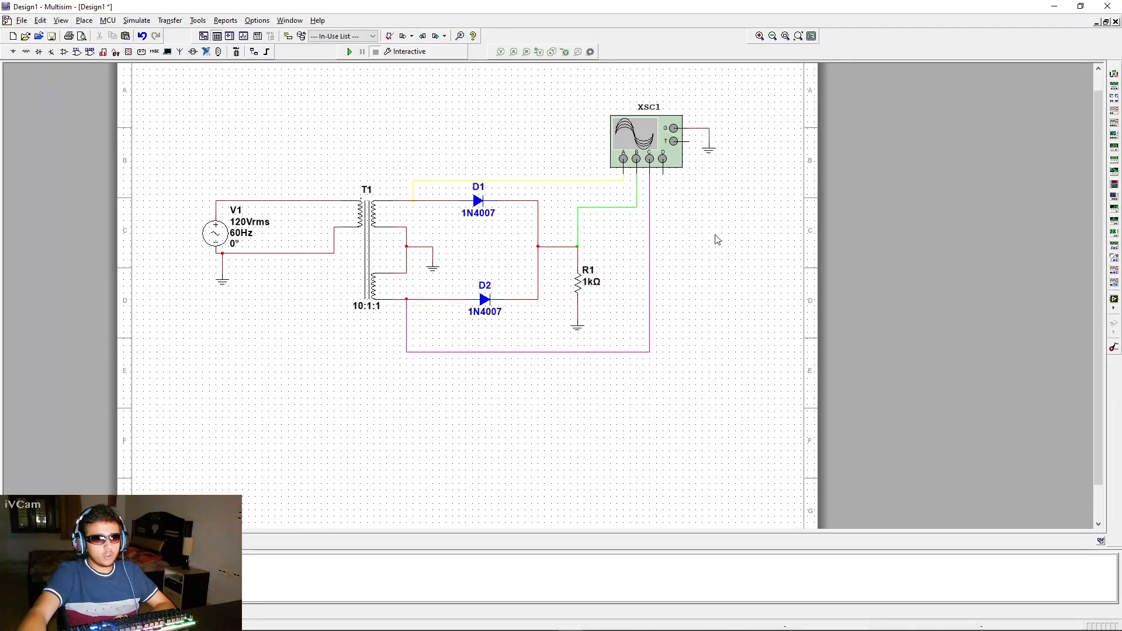
left_click_drag(711, 238, 539, 261)
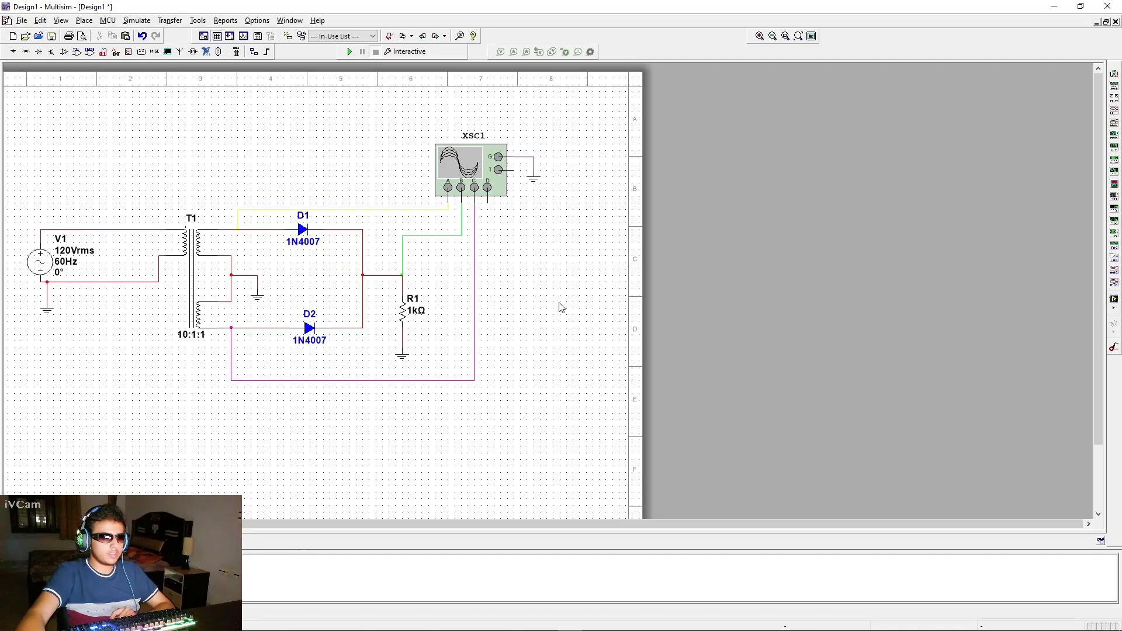
scroll(507, 307, "up", 1)
scroll(507, 307, "down", 1)
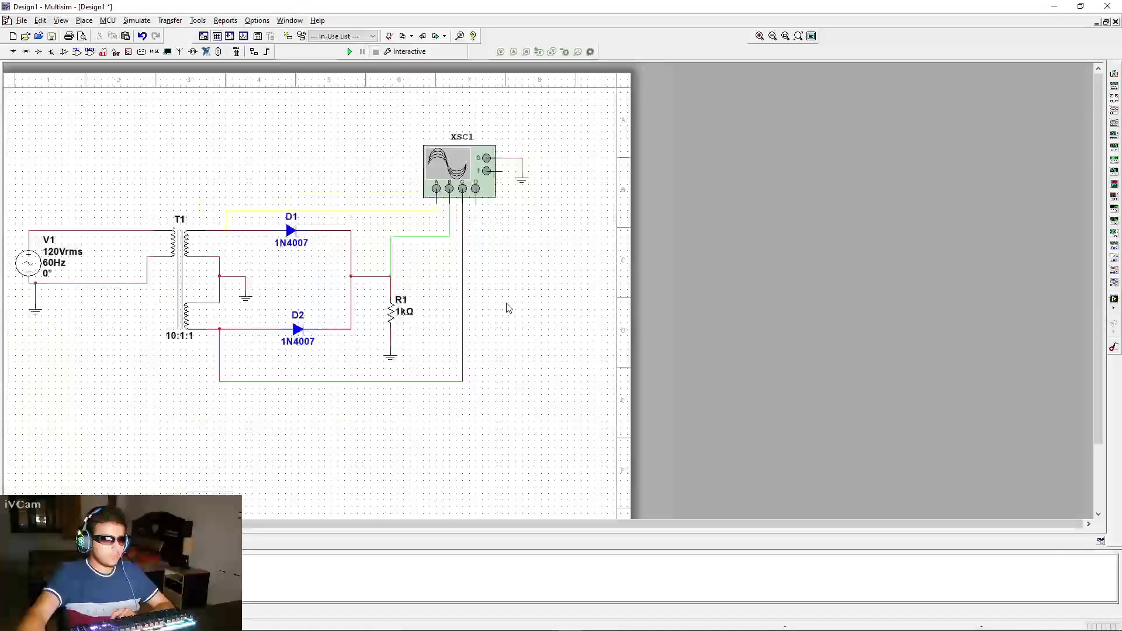
double_click(453, 170)
key("Escape")
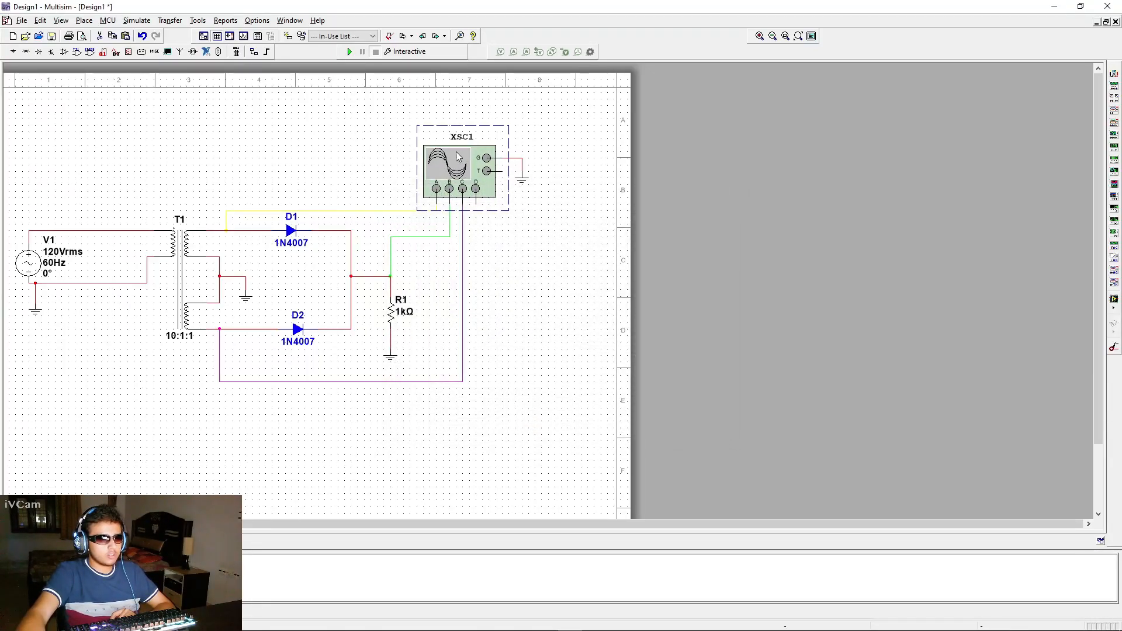
double_click(460, 171)
left_click_drag(517, 190, 691, 105)
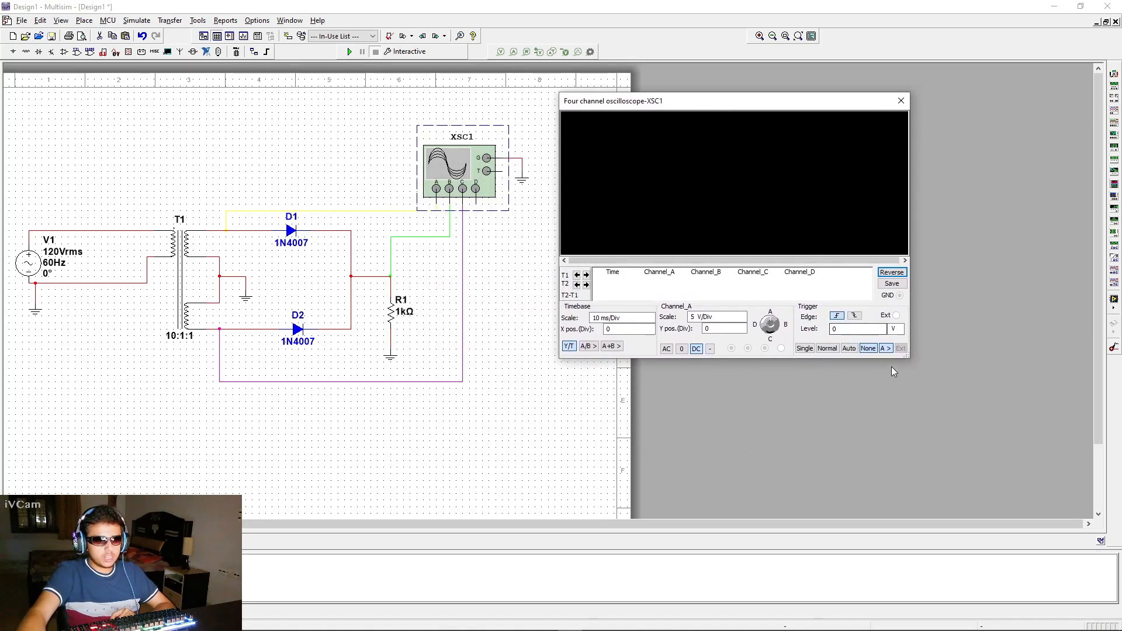
left_click_drag(908, 360, 1099, 475)
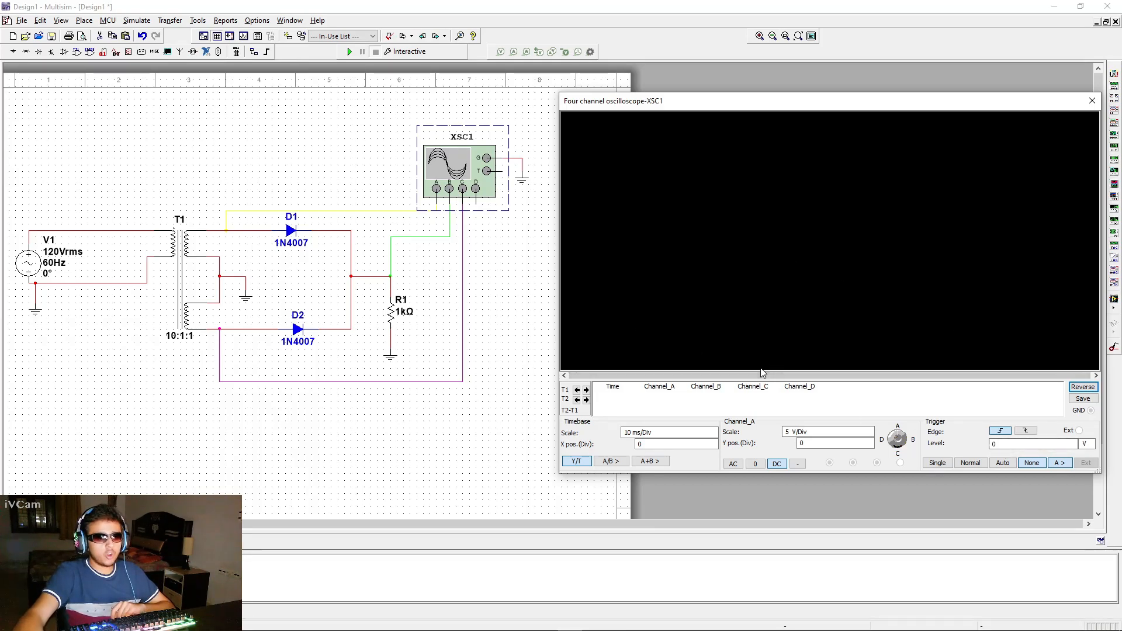
Run the simulation and set the oscilloscope trigger to channel A, Normal mode and falling edge
left_click(350, 52)
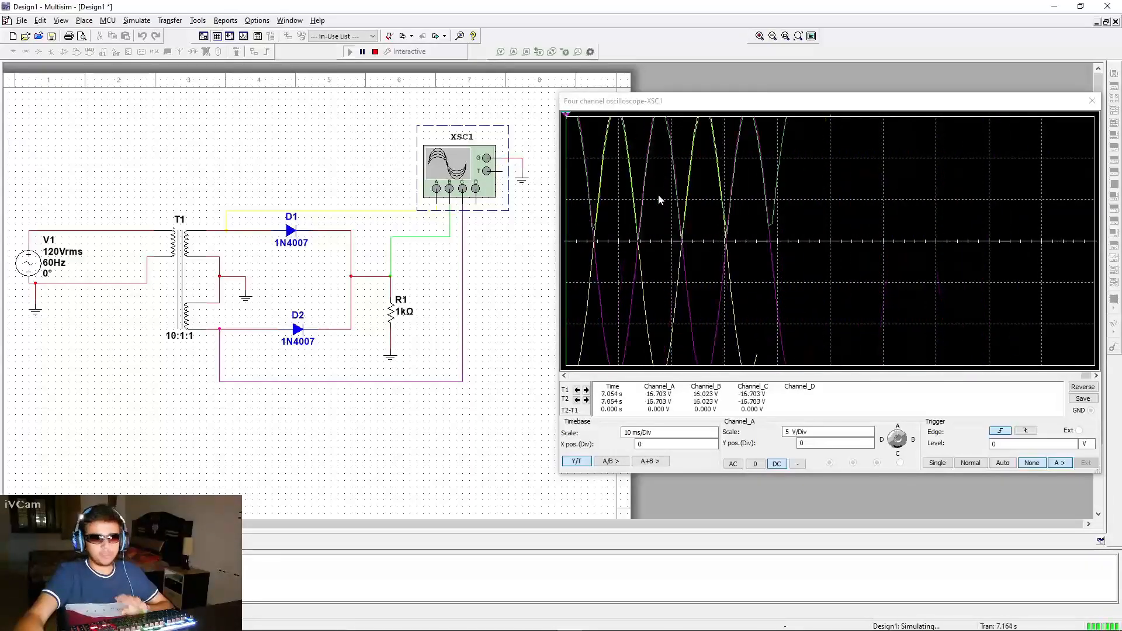
left_click(1060, 463)
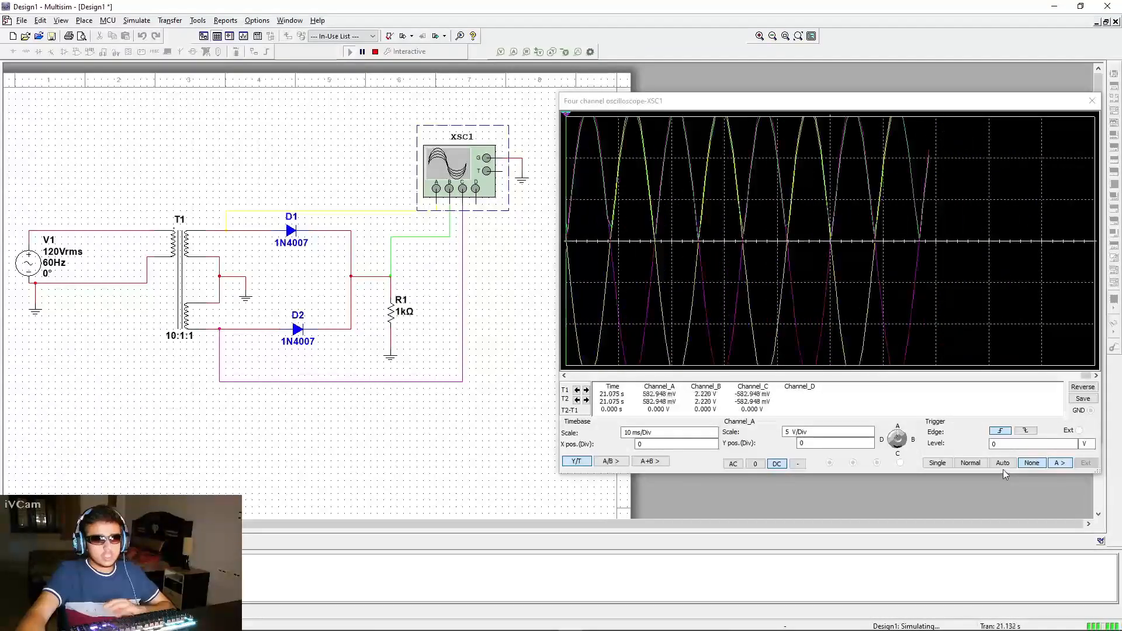
left_click(970, 462)
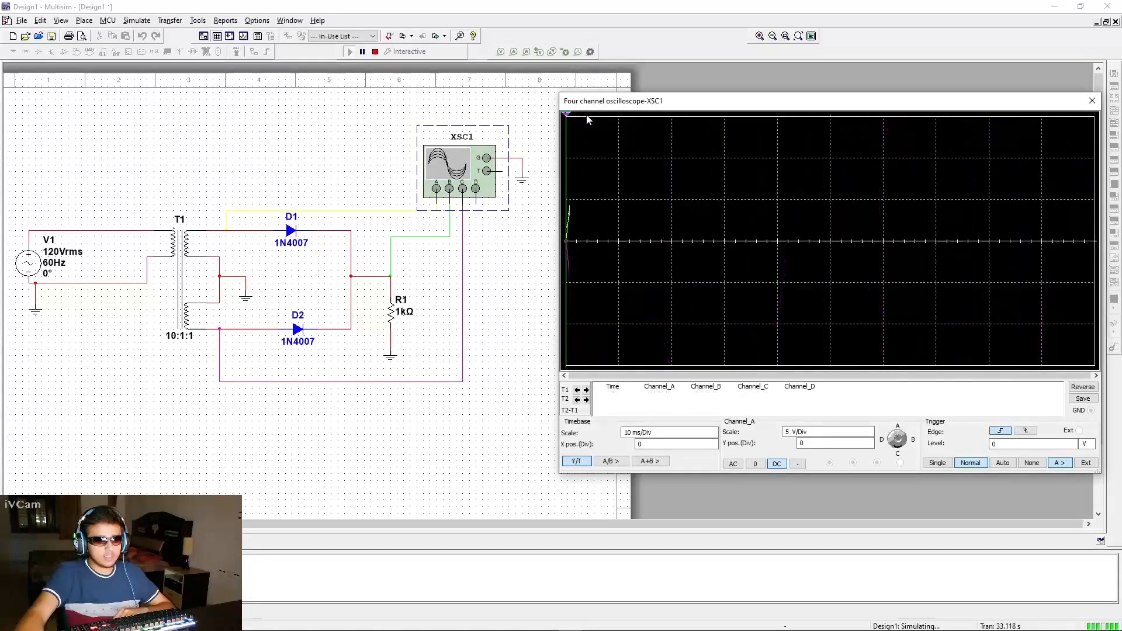
left_click(1024, 431)
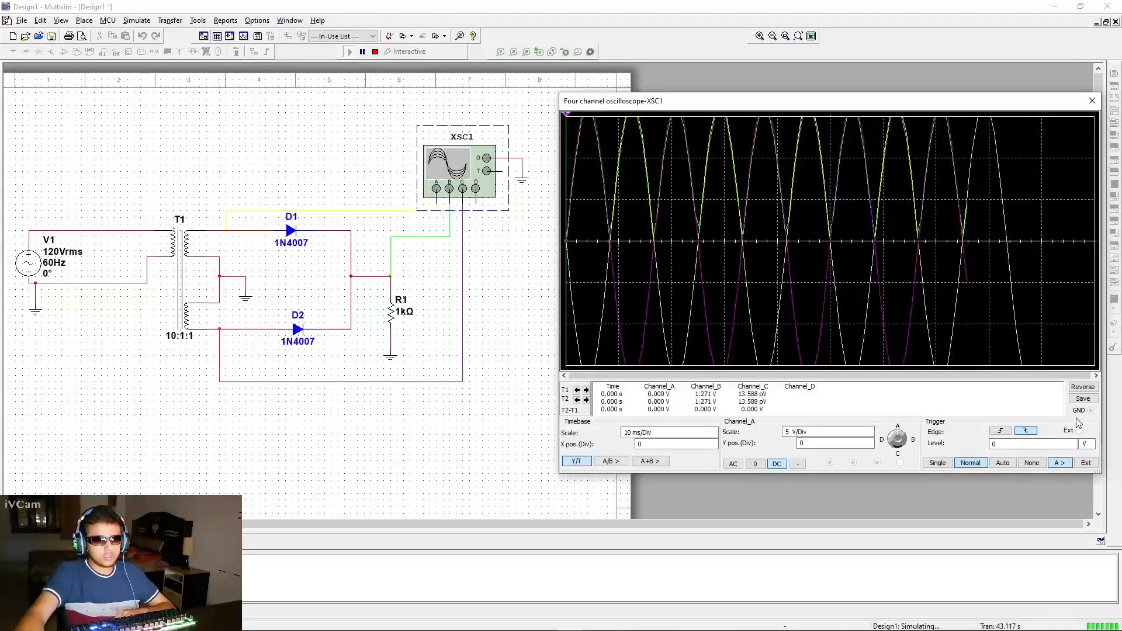
Set the oscilloscope trigger edge to rising and switch the trigger mode to Single, then back to Normal
left_click(999, 433)
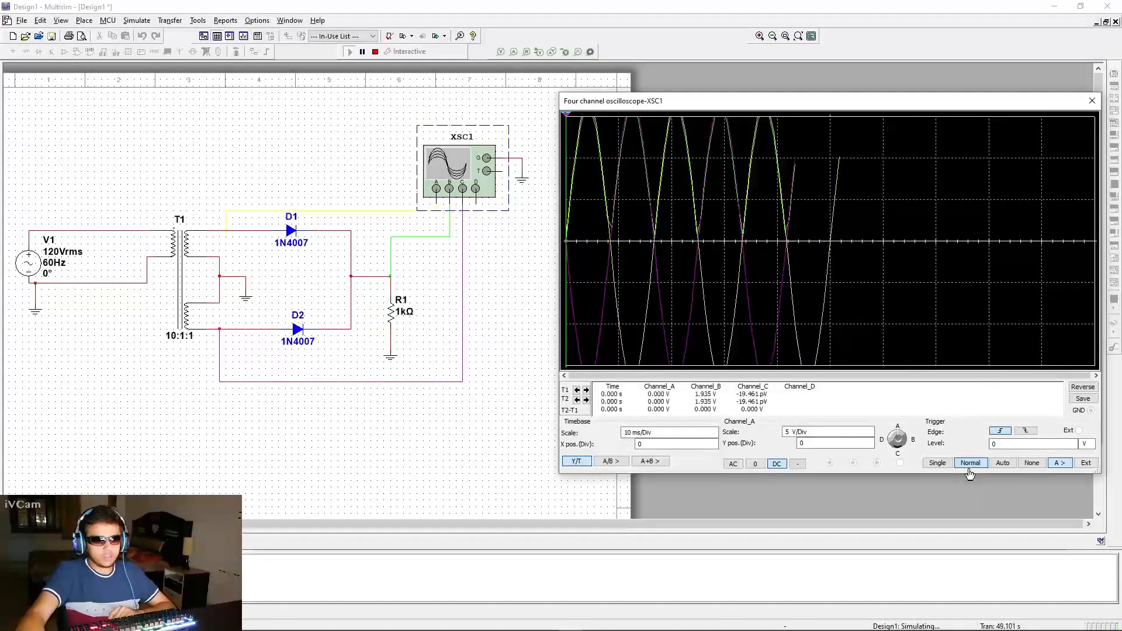
left_click(937, 463)
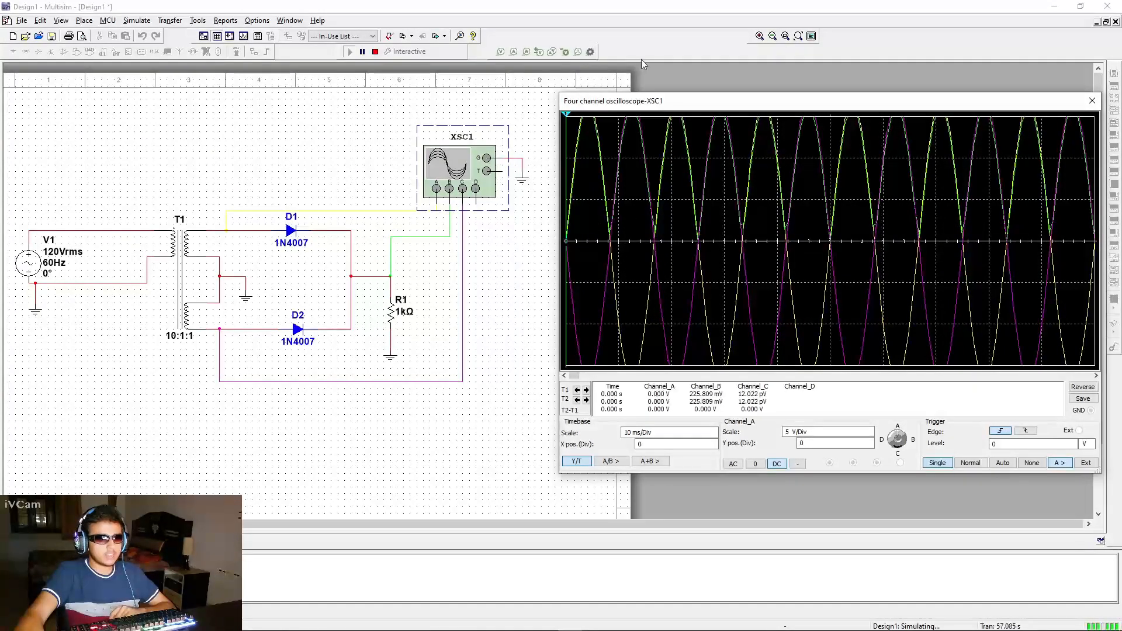
left_click(971, 463)
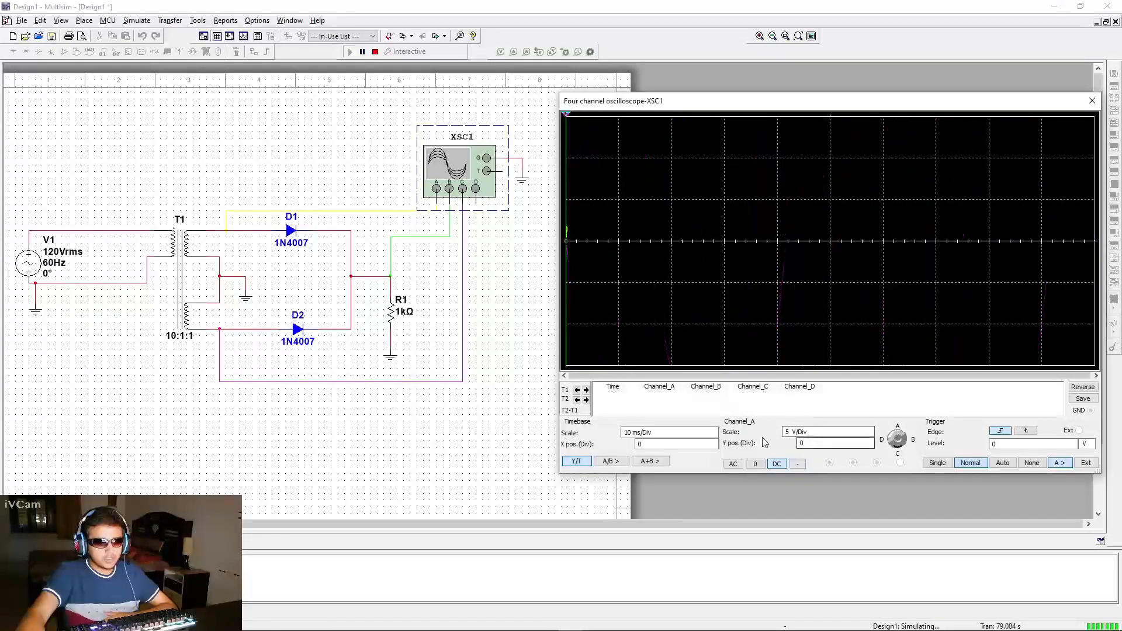
Set channel A's vertical scale to 20 V/Div
left_click(839, 434)
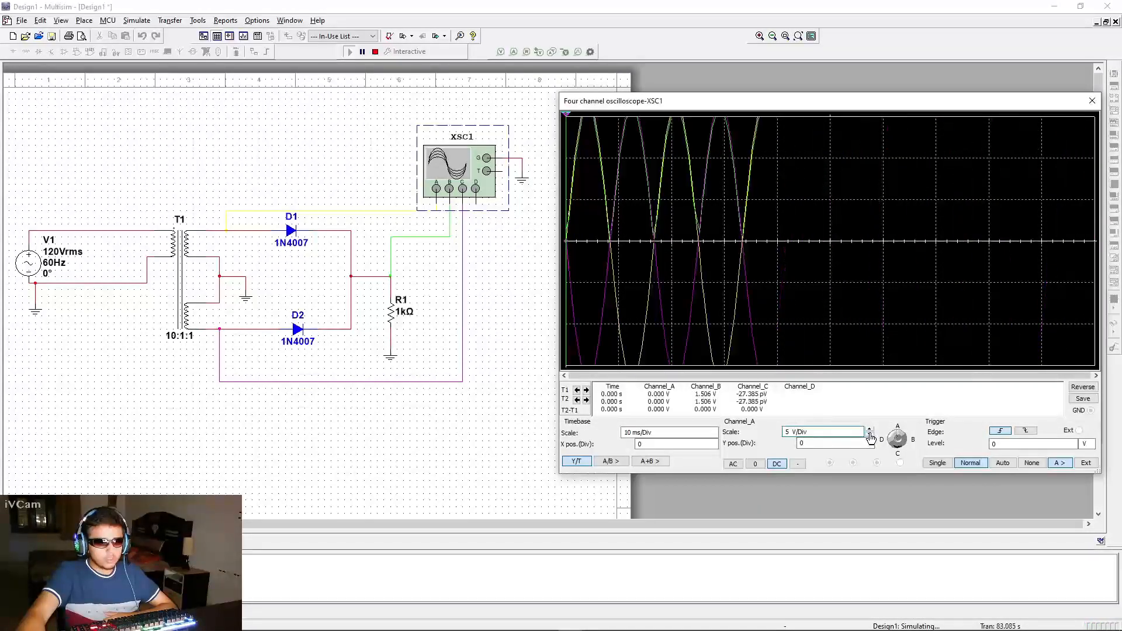
left_click(869, 429)
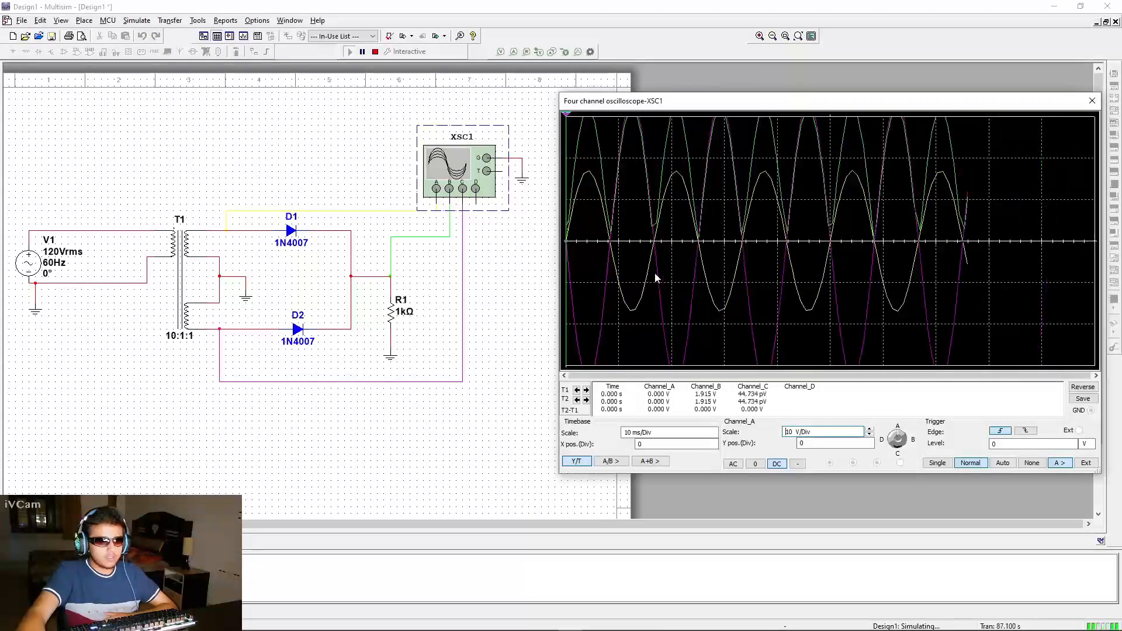
left_click(869, 434)
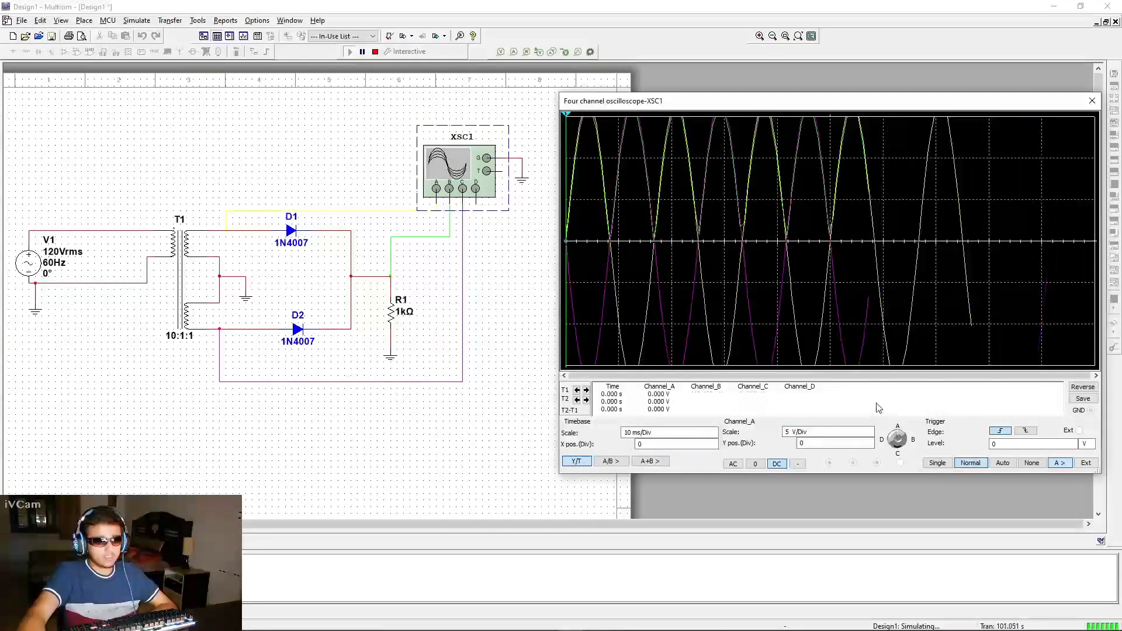
left_click(861, 433)
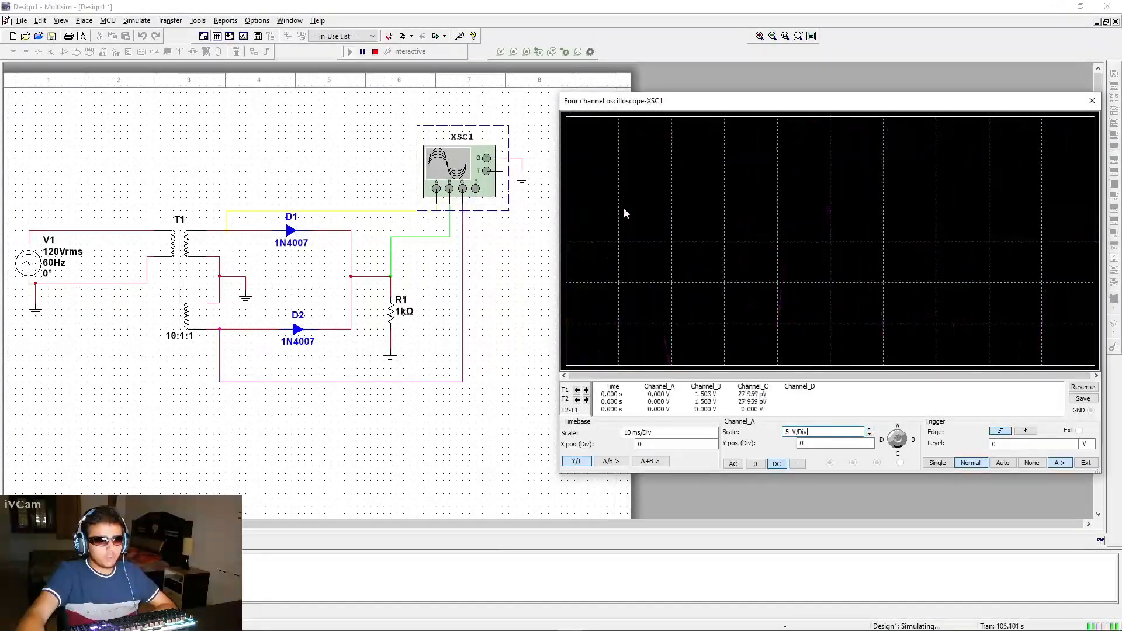
left_click(870, 430)
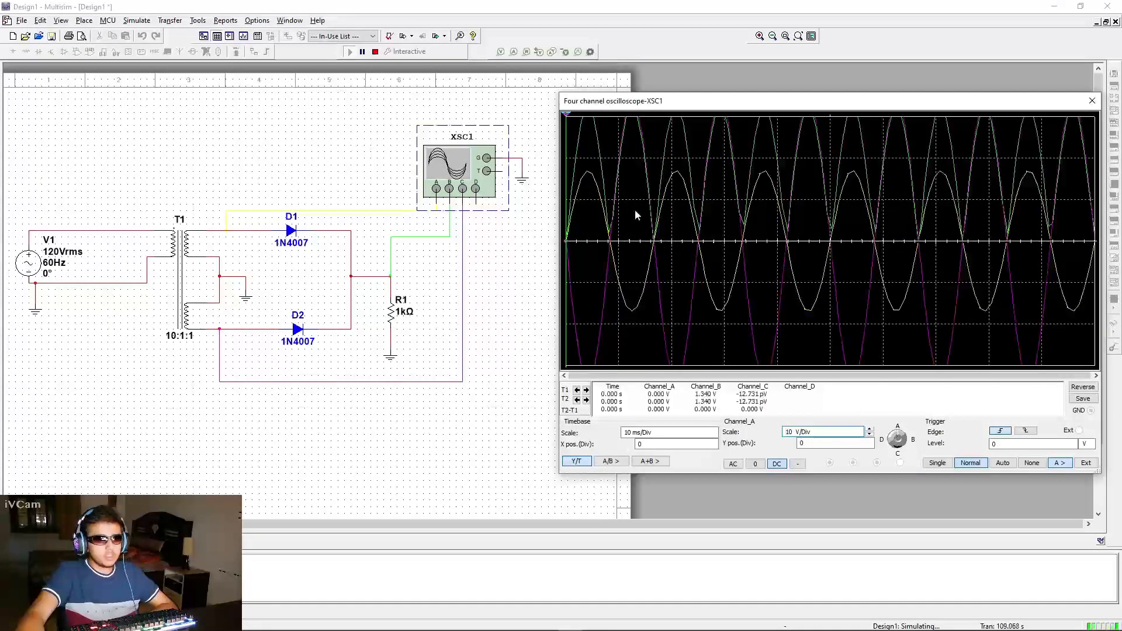
left_click(869, 428)
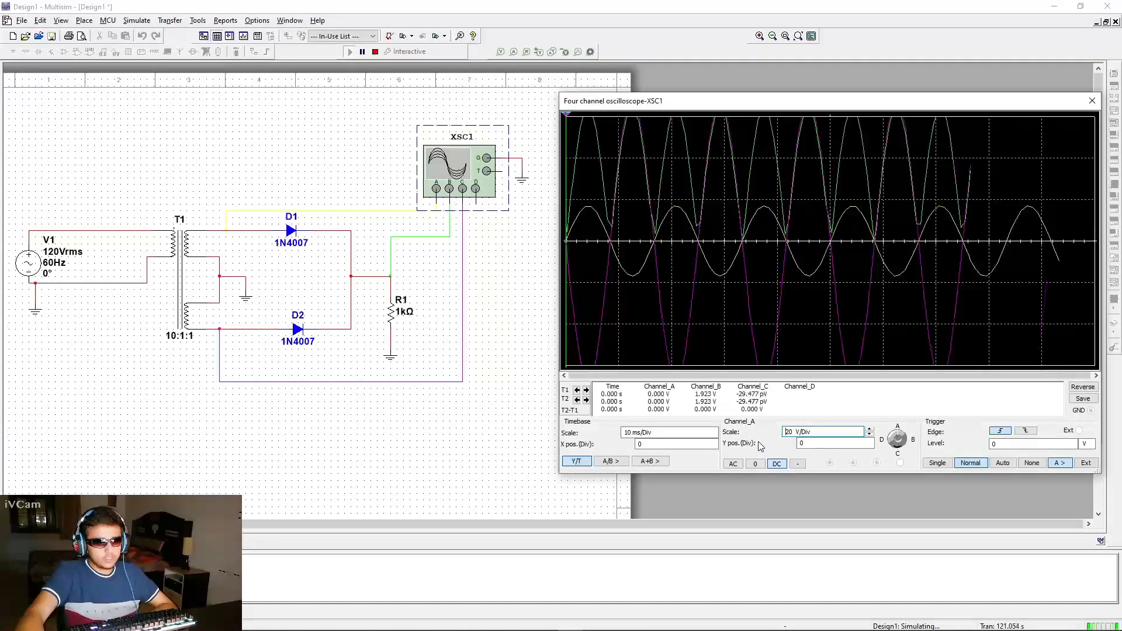
Set channel A's Y position to -1 divisions
left_click(827, 444)
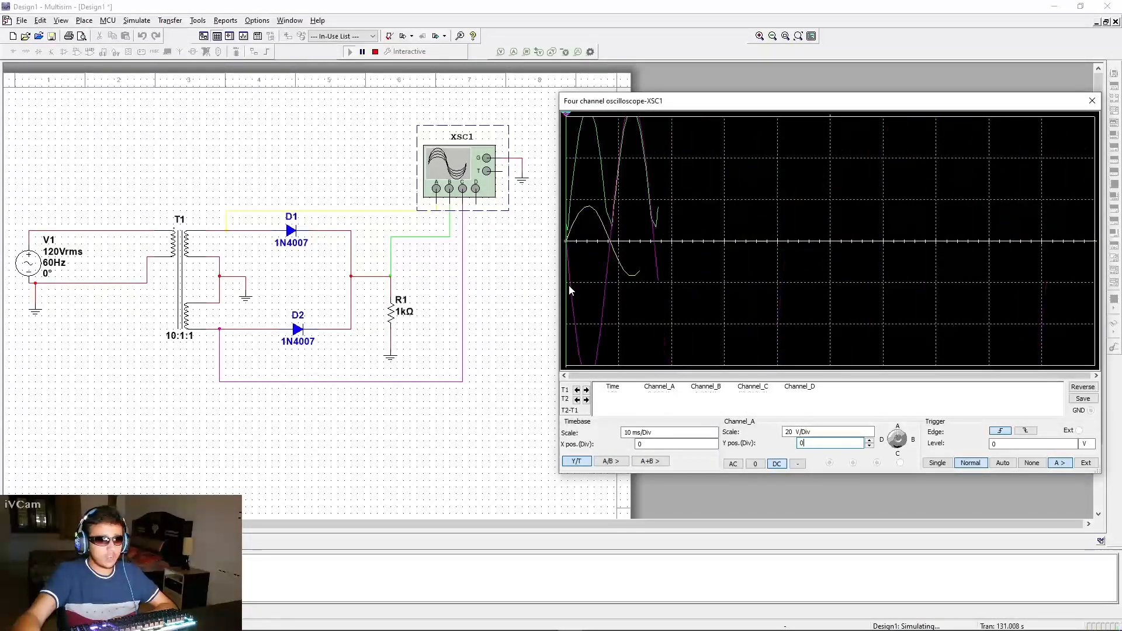
left_click(869, 447)
left_click(869, 447)
left_click(869, 447)
left_click(868, 447)
left_click(869, 447)
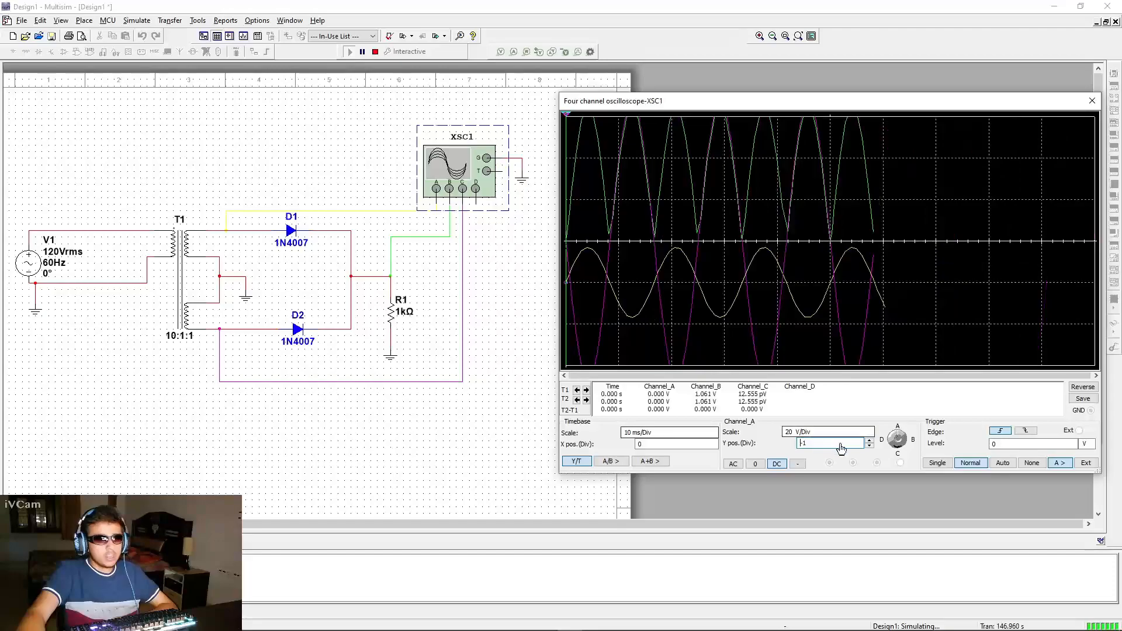
Select channel C and set its scale to 20 V/Div and its Y position to -1
left_click(897, 448)
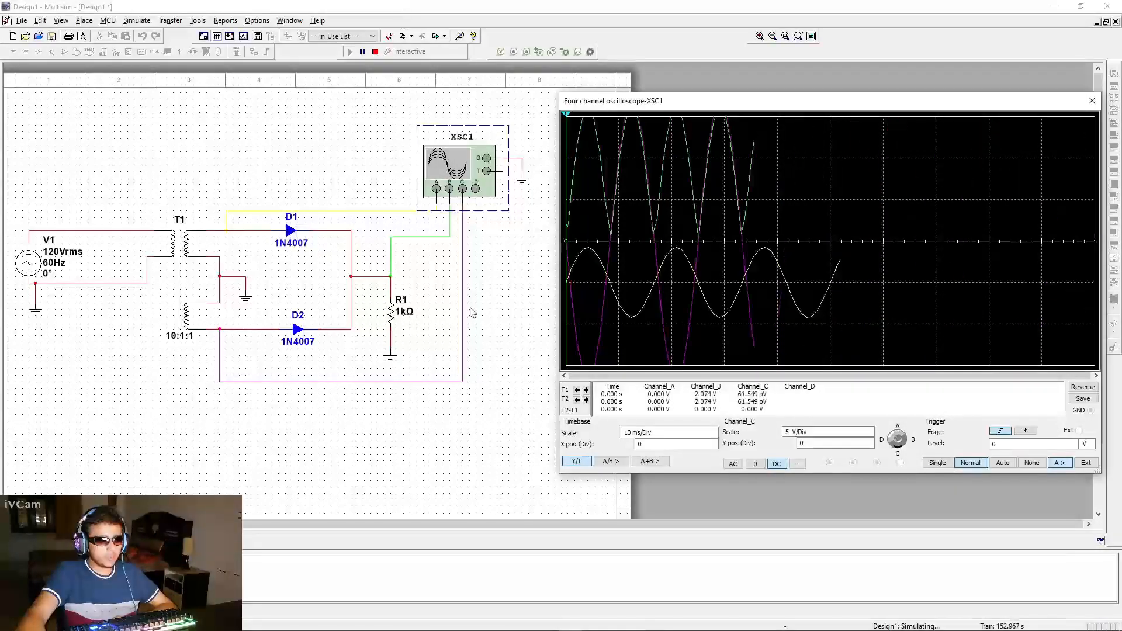
left_click(857, 433)
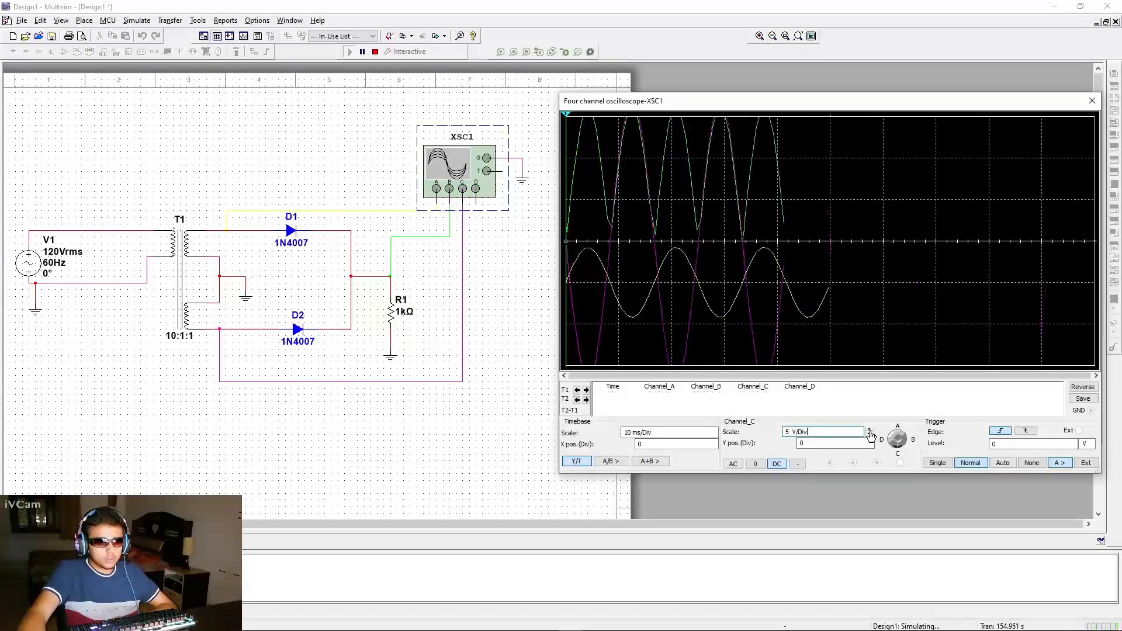
left_click(869, 428)
left_click(869, 429)
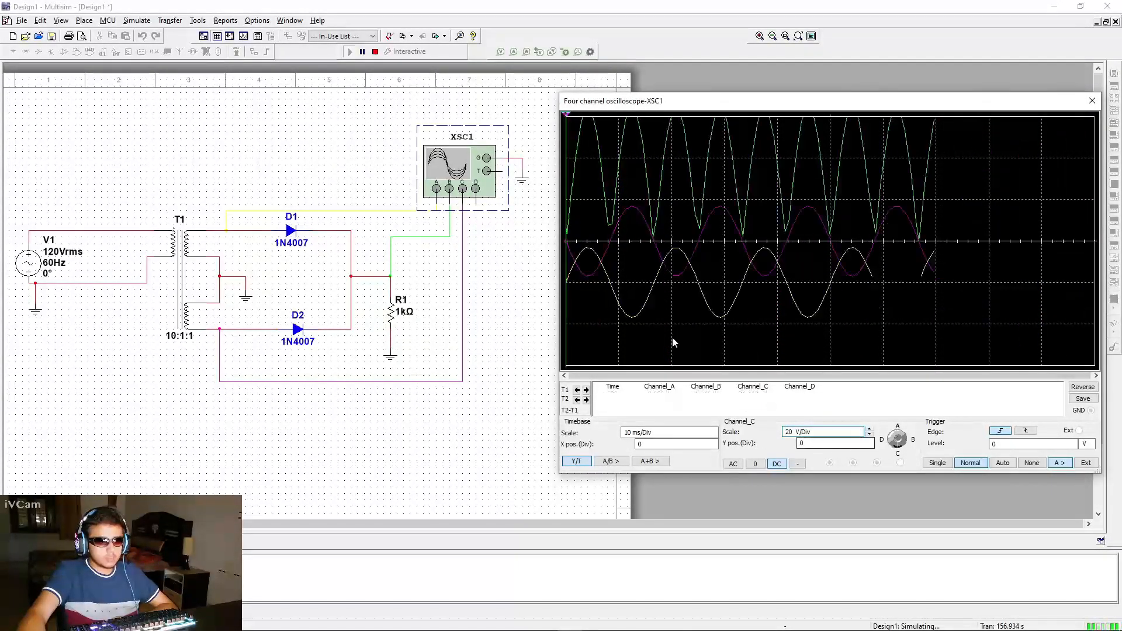
left_click(805, 445)
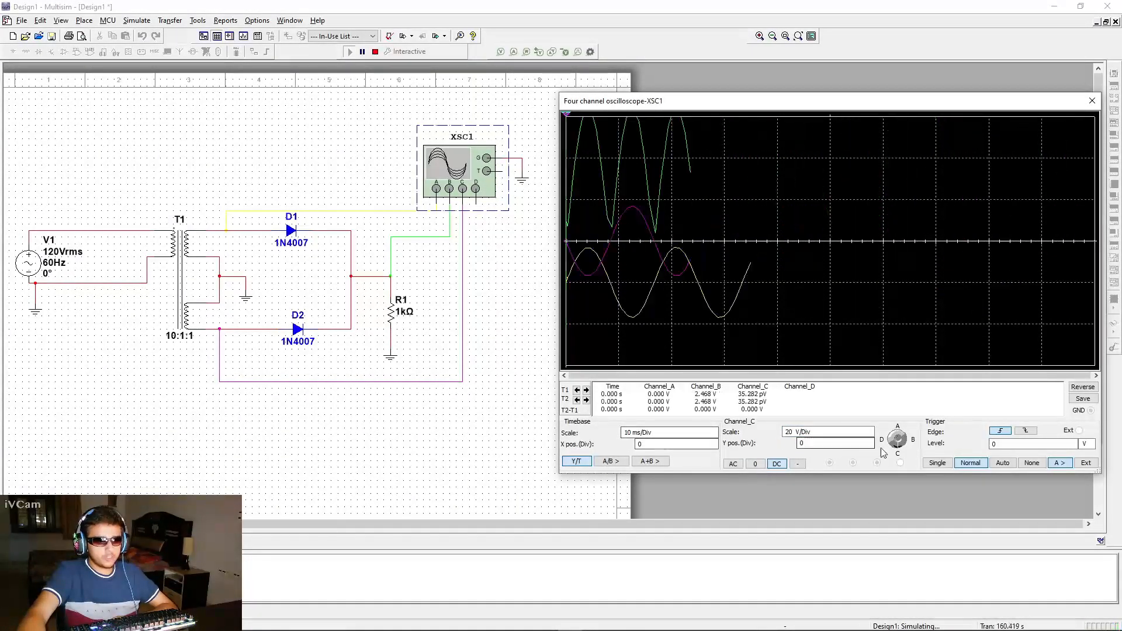
left_click(830, 445)
left_click(869, 447)
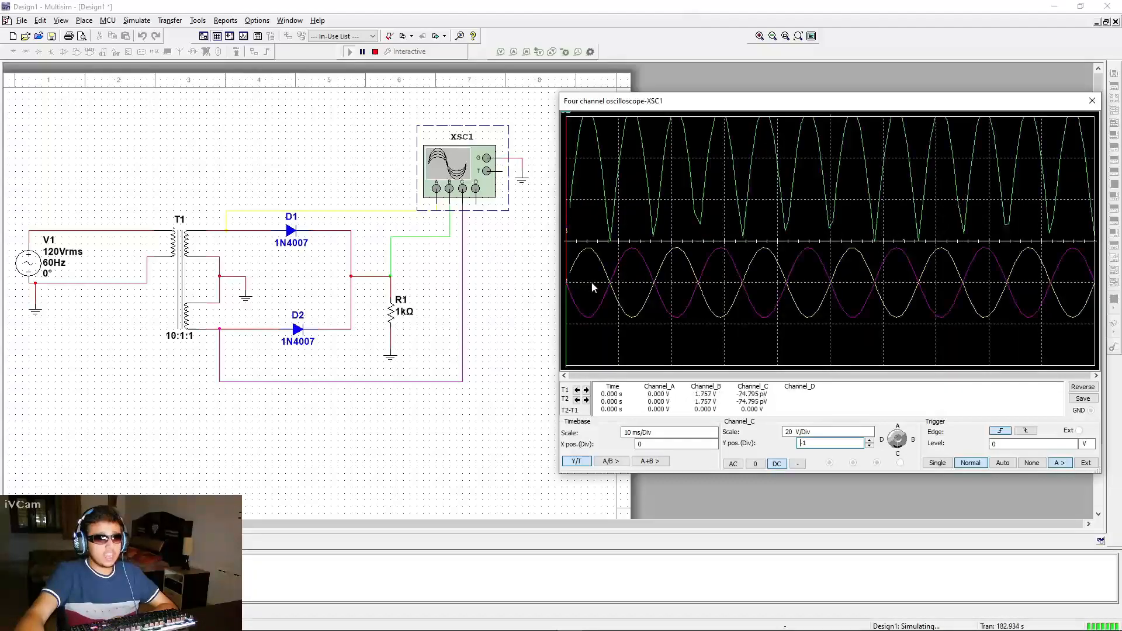
Select channel B and set its vertical scale to 10 V/Div, keeping its Y position at 0
left_click(903, 443)
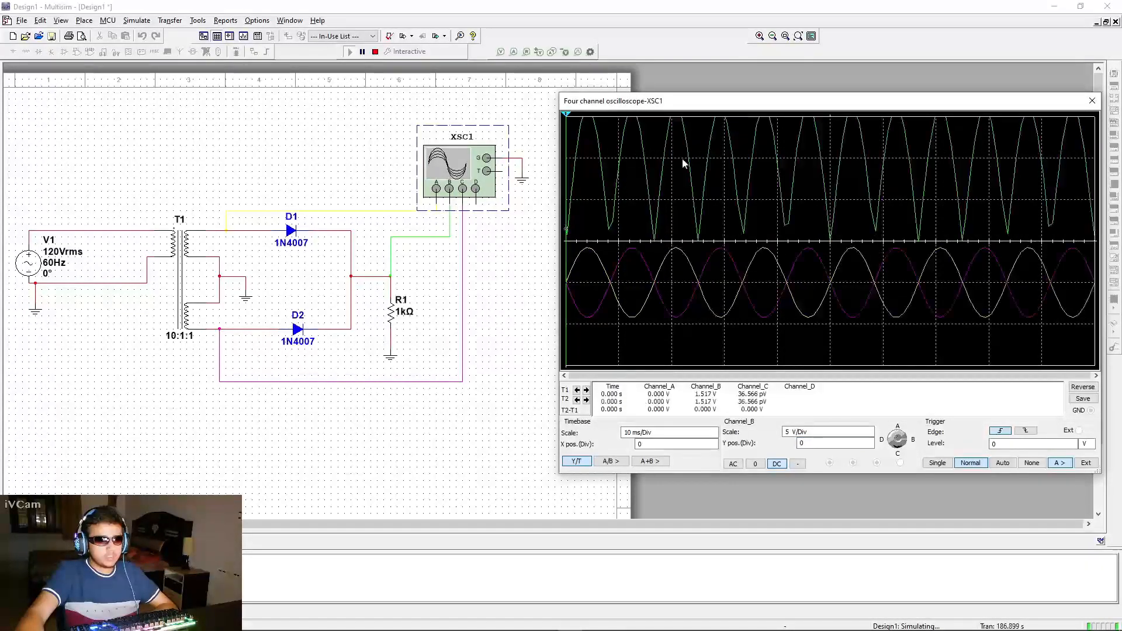
left_click(870, 435)
left_click(870, 429)
left_click(870, 429)
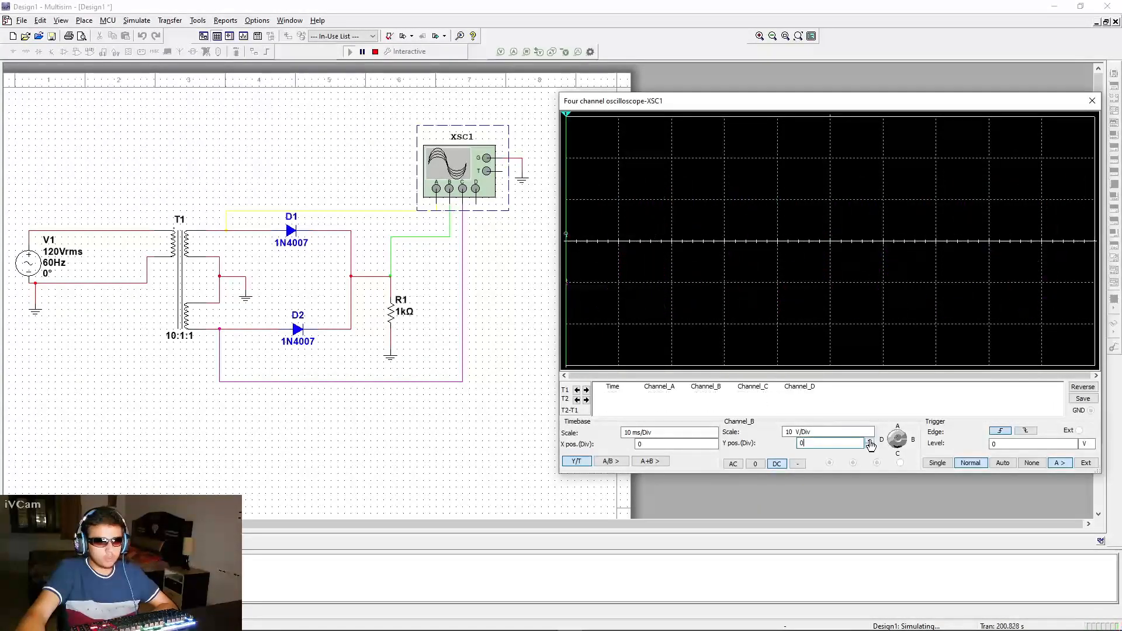
left_click(870, 442)
left_click(869, 441)
left_click(870, 441)
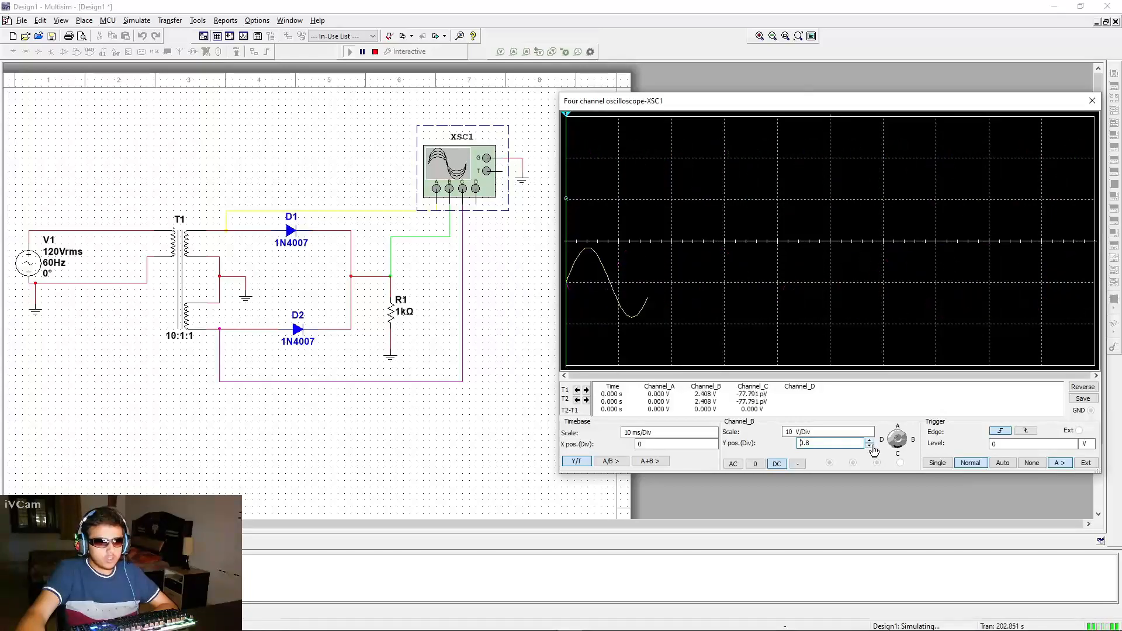
left_click(869, 441)
left_click(869, 446)
left_click(869, 445)
left_click(870, 445)
left_click(870, 445)
left_click(869, 446)
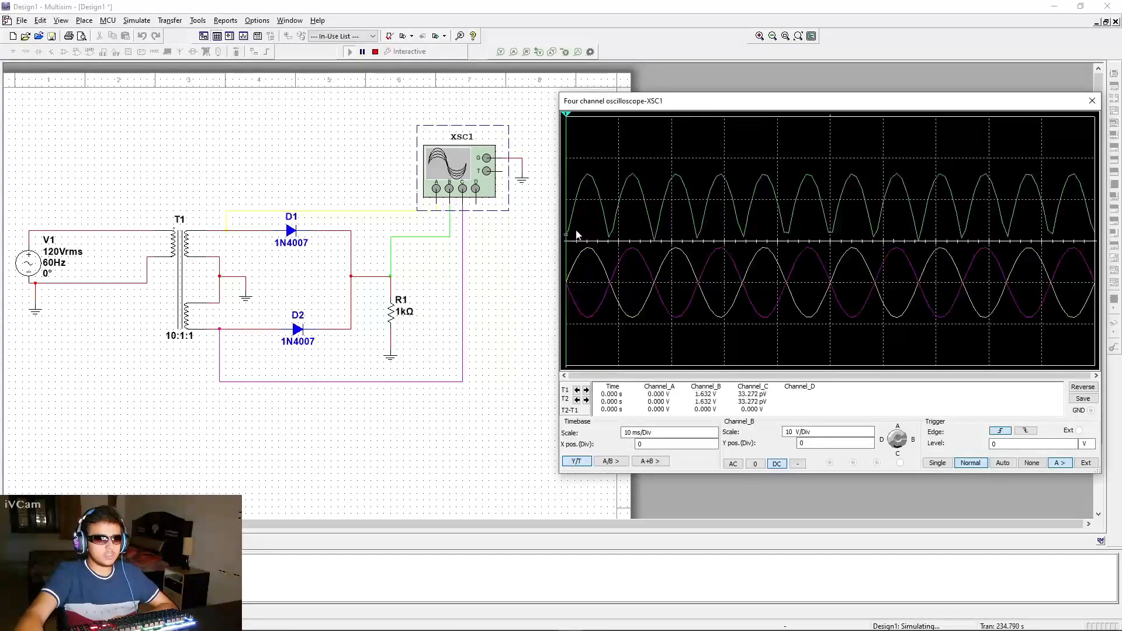
Try AC and ground coupling on channel B, then return it to DC coupling
left_click(733, 463)
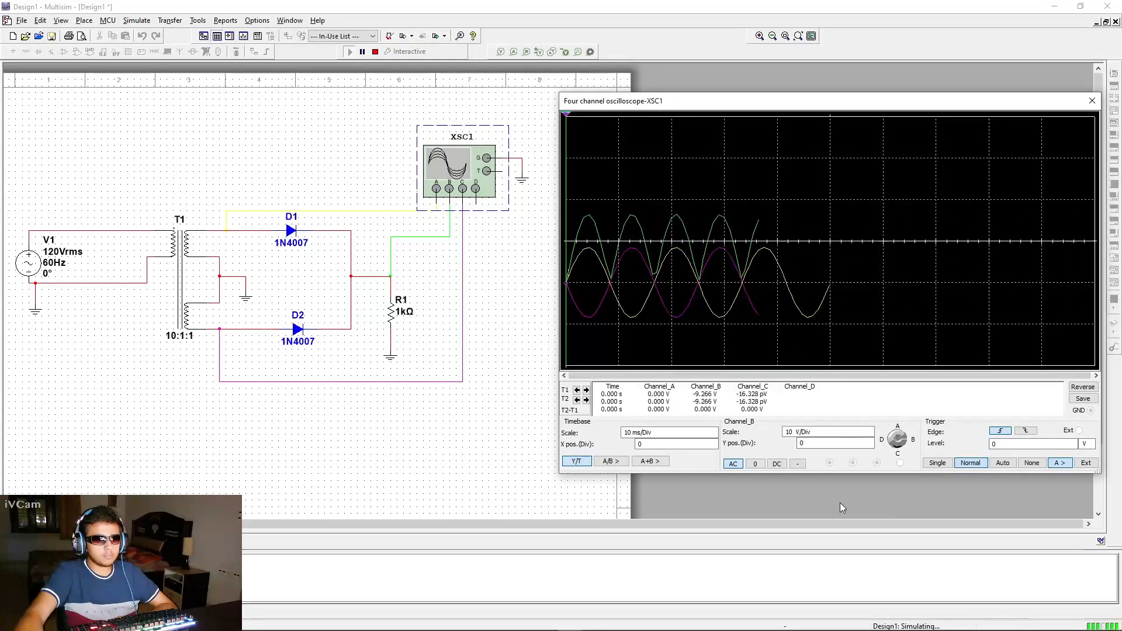
left_click(761, 465)
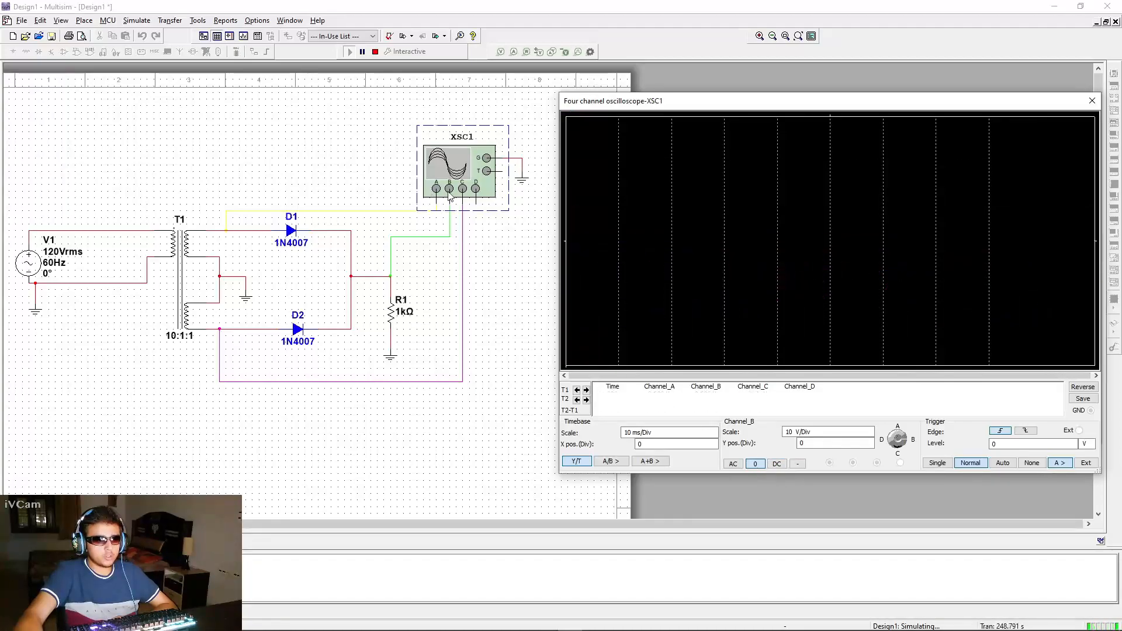
left_click(776, 464)
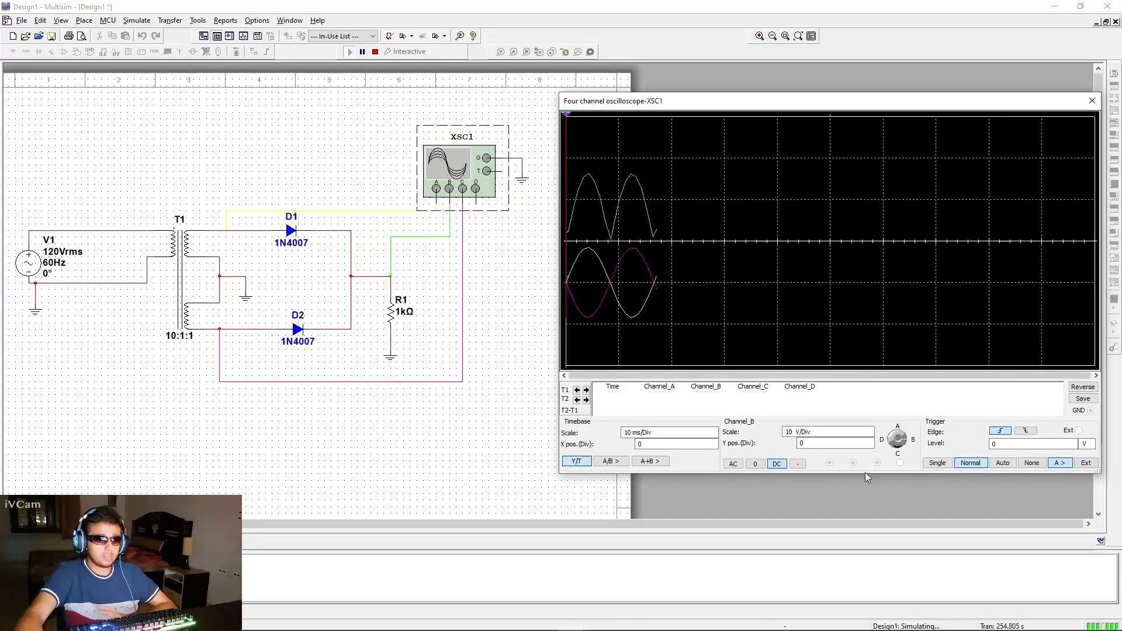
Select channel A and set the oscilloscope timebase scale to 5 ms/Div
left_click(900, 444)
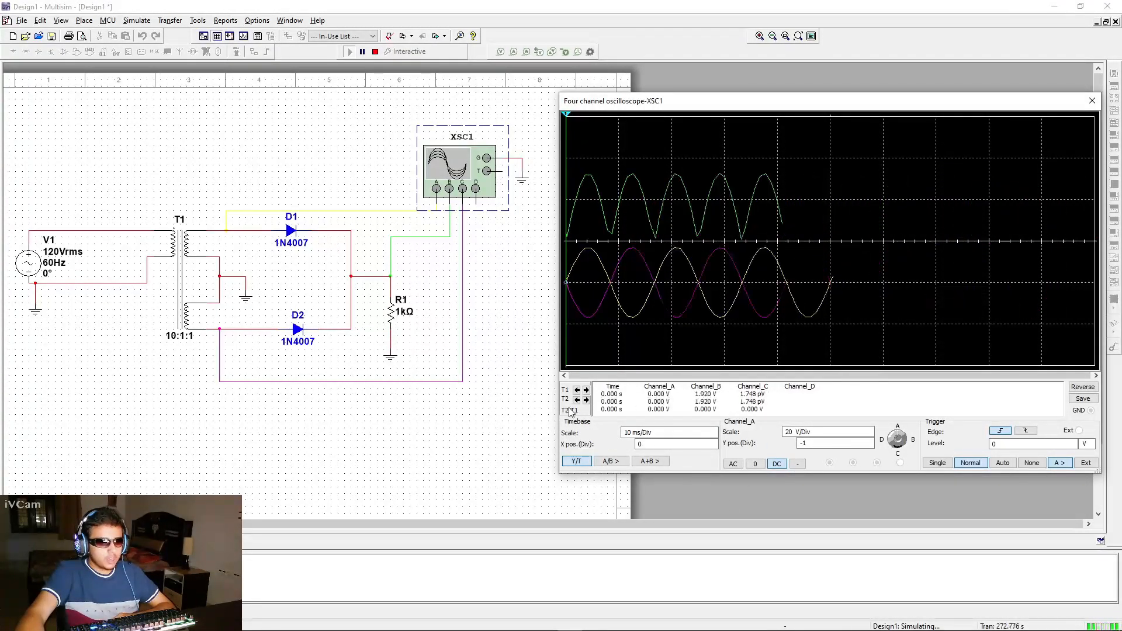
left_click(672, 433)
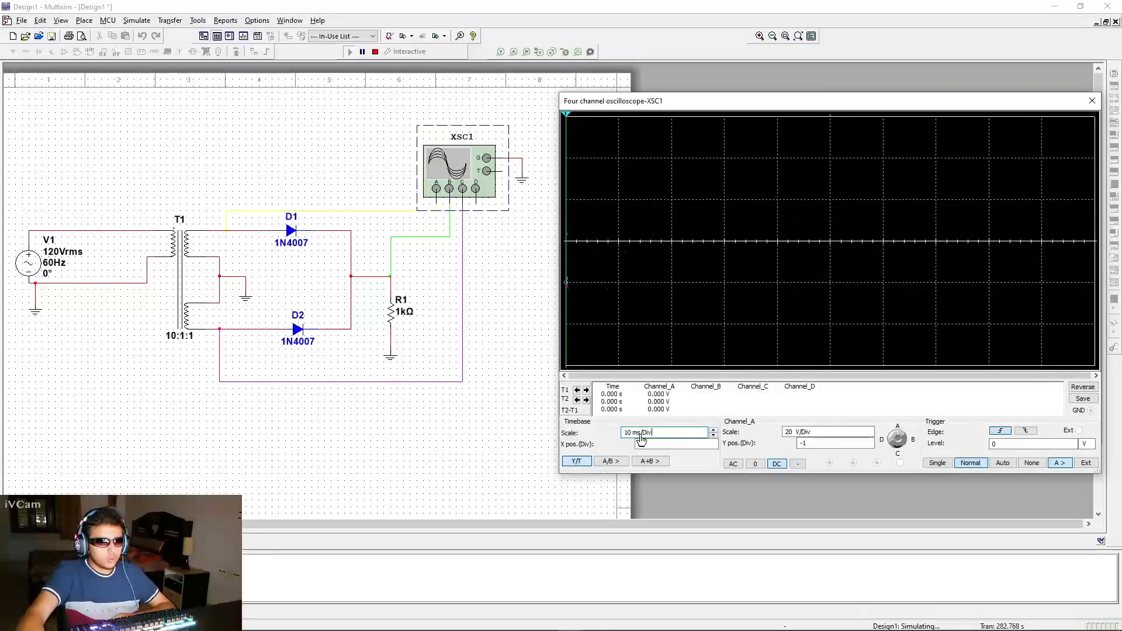
left_click(713, 430)
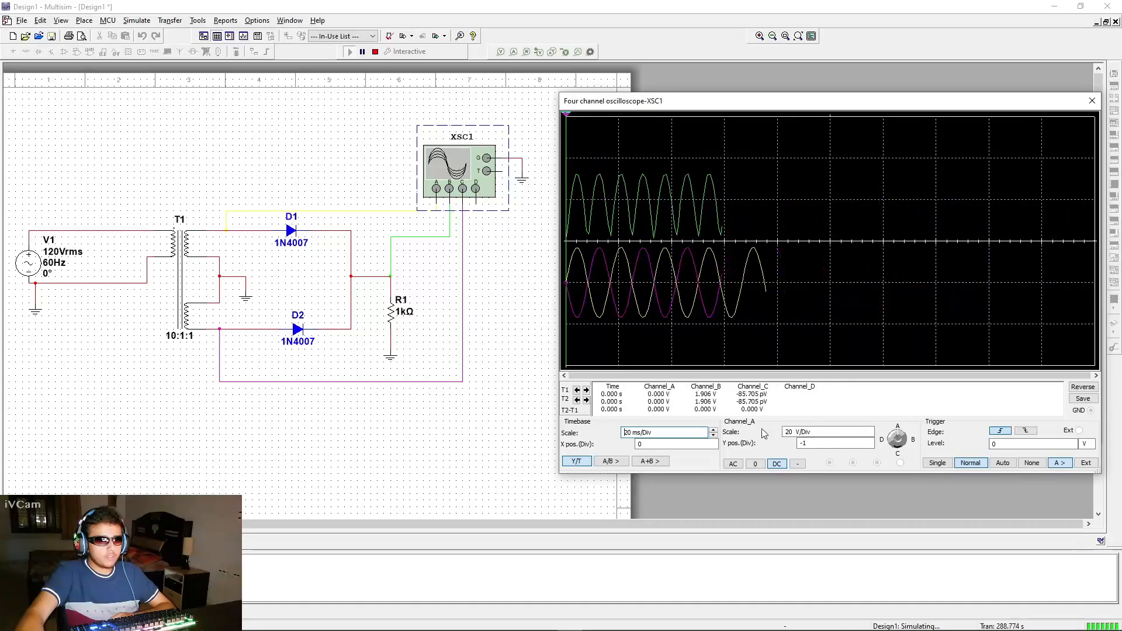
left_click(714, 436)
left_click(713, 436)
left_click(713, 436)
left_click(713, 436)
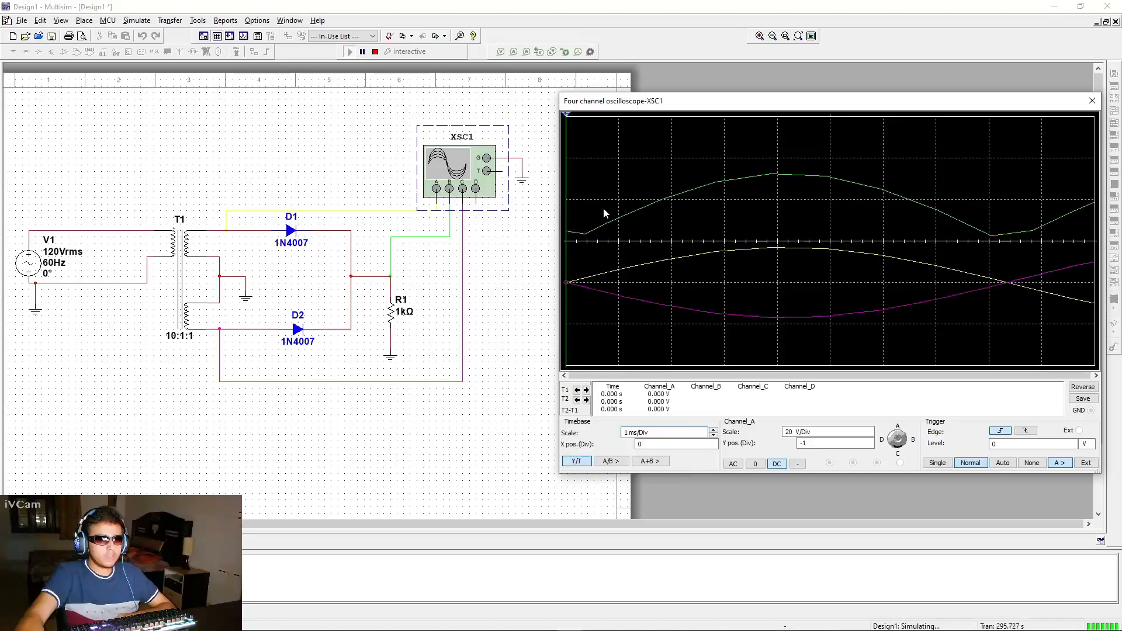
left_click(713, 436)
left_click(713, 430)
left_click(714, 430)
left_click(713, 430)
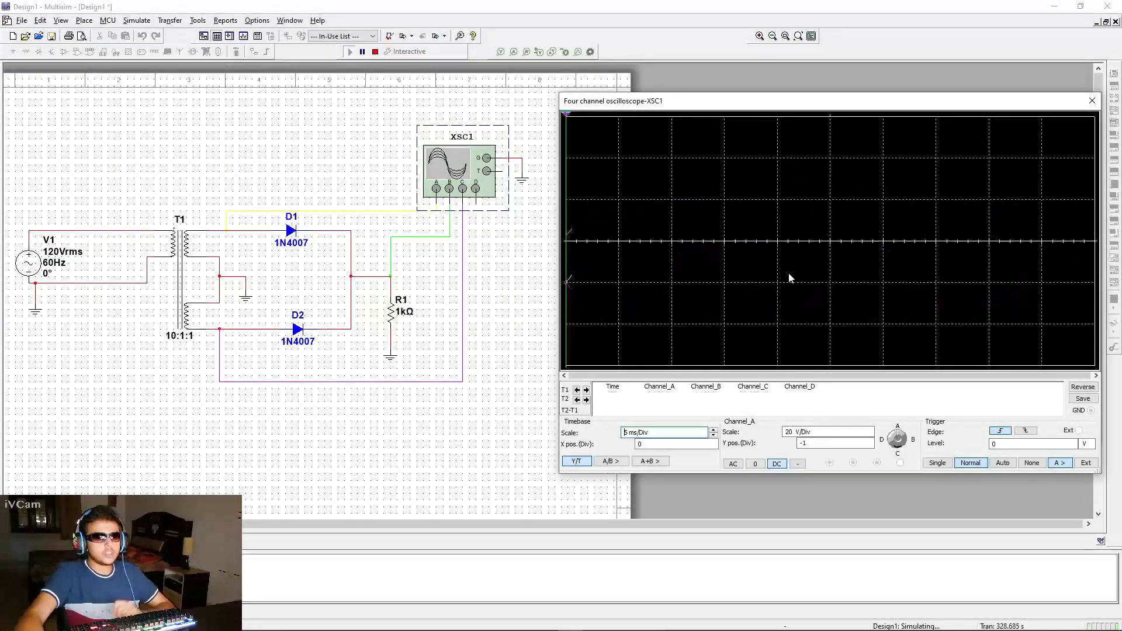
Stop the simulation, run it again briefly, and stop it
left_click(376, 52)
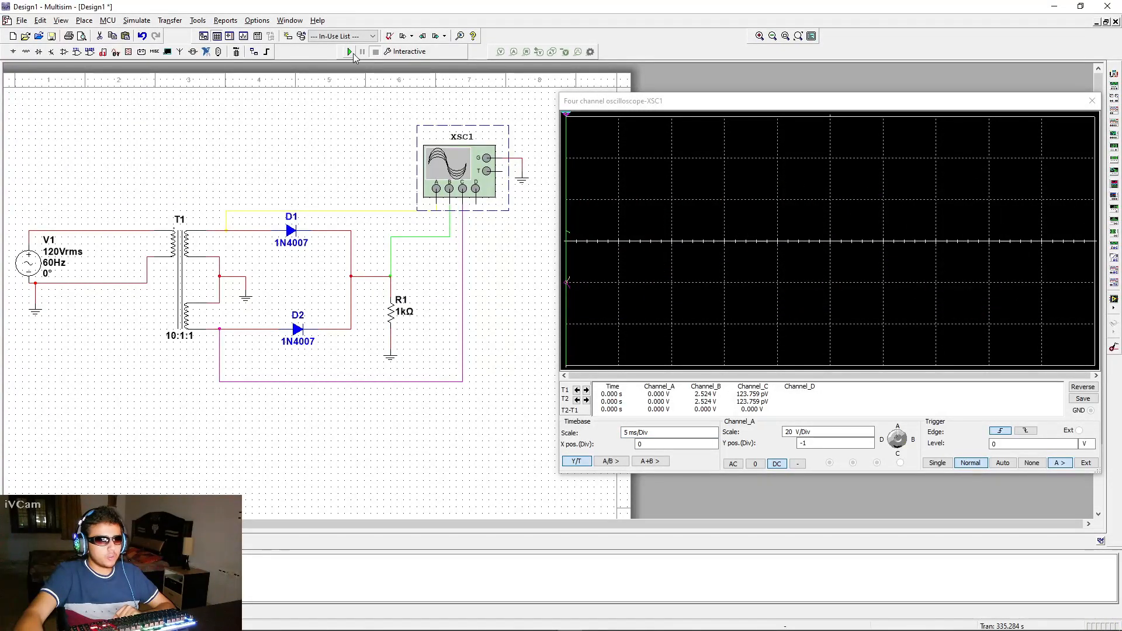
left_click(350, 52)
left_click(376, 52)
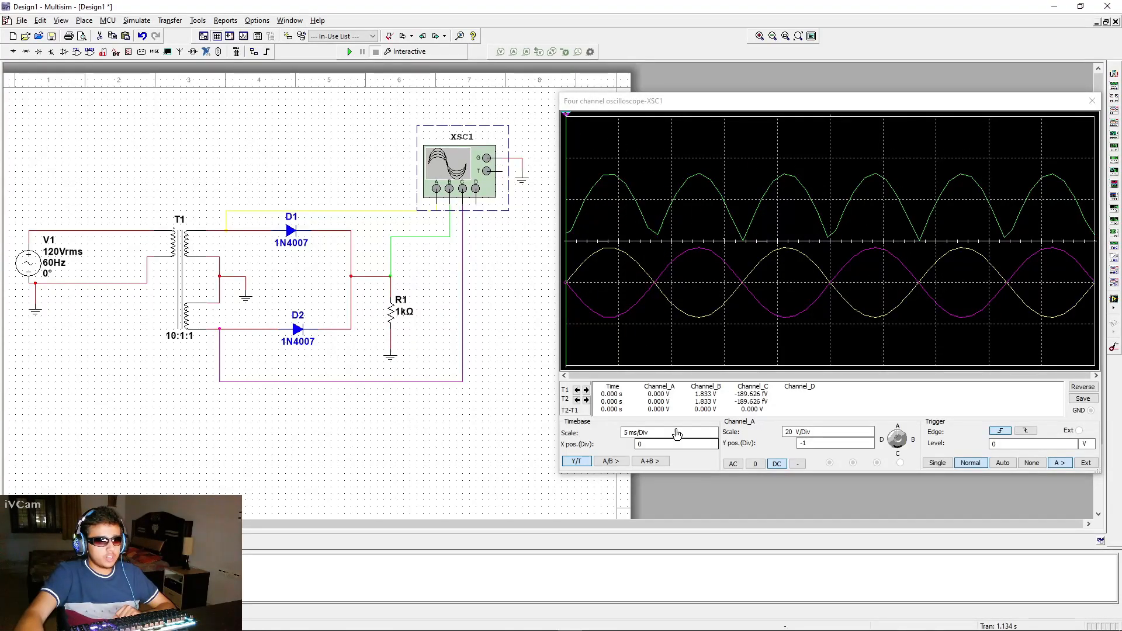
Move the oscilloscope's two measurement cursors across the waveforms to measure times and voltages between them
left_click(566, 117)
left_click_drag(567, 117, 607, 129)
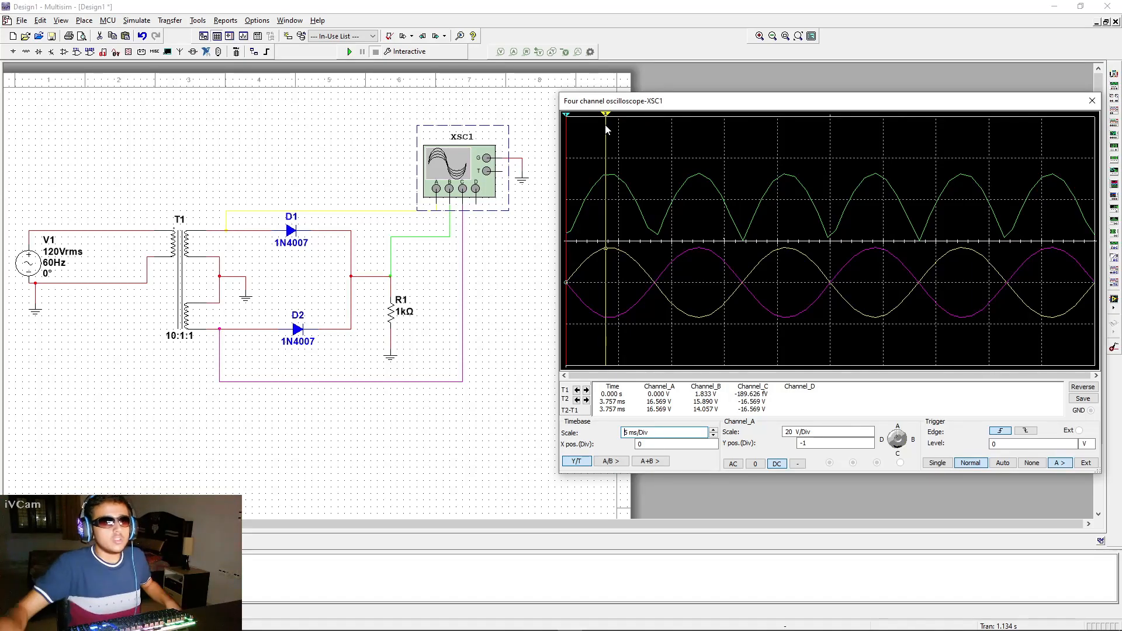
left_click_drag(566, 115, 572, 118)
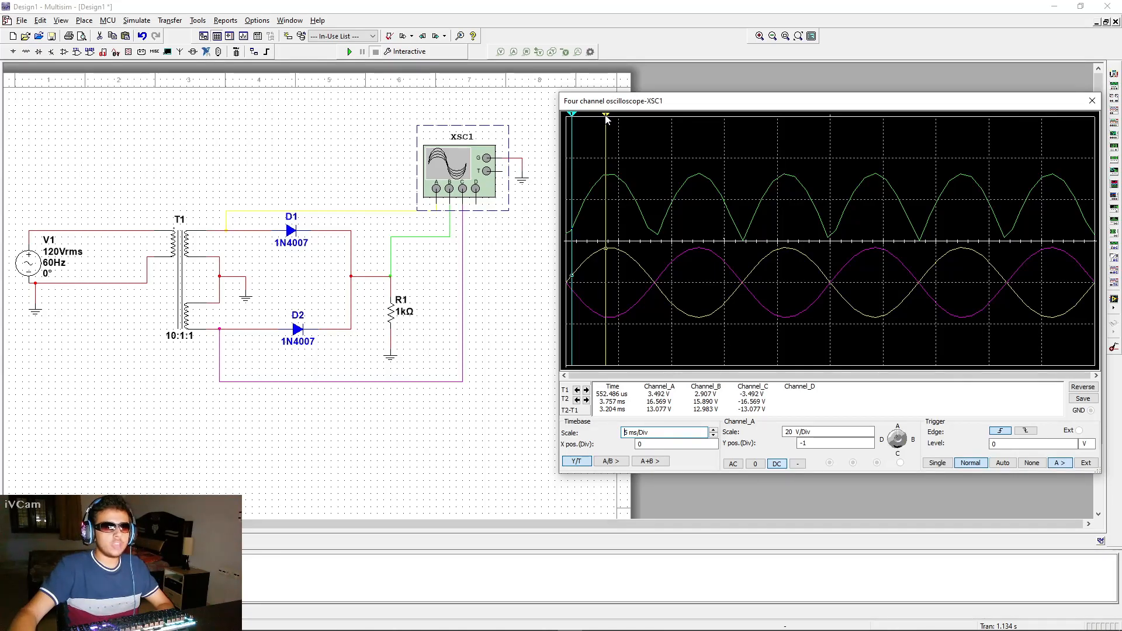
left_click_drag(606, 116, 713, 120)
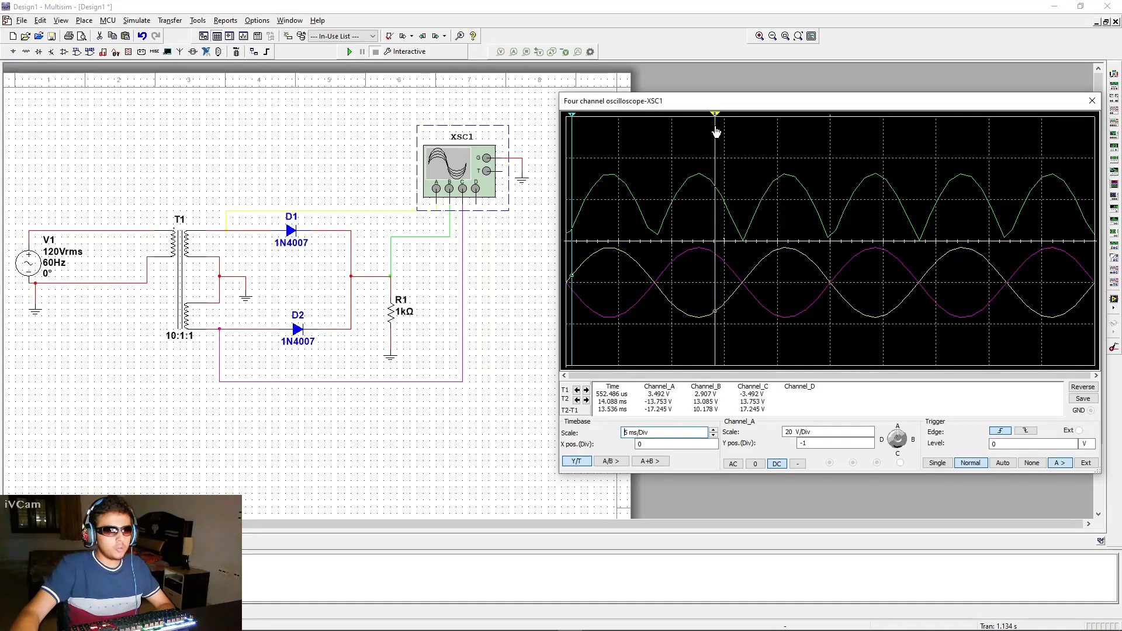
mouse_move(573, 122)
left_mouse_down()
mouse_move(611, 125)
mouse_move(608, 221)
left_mouse_up()
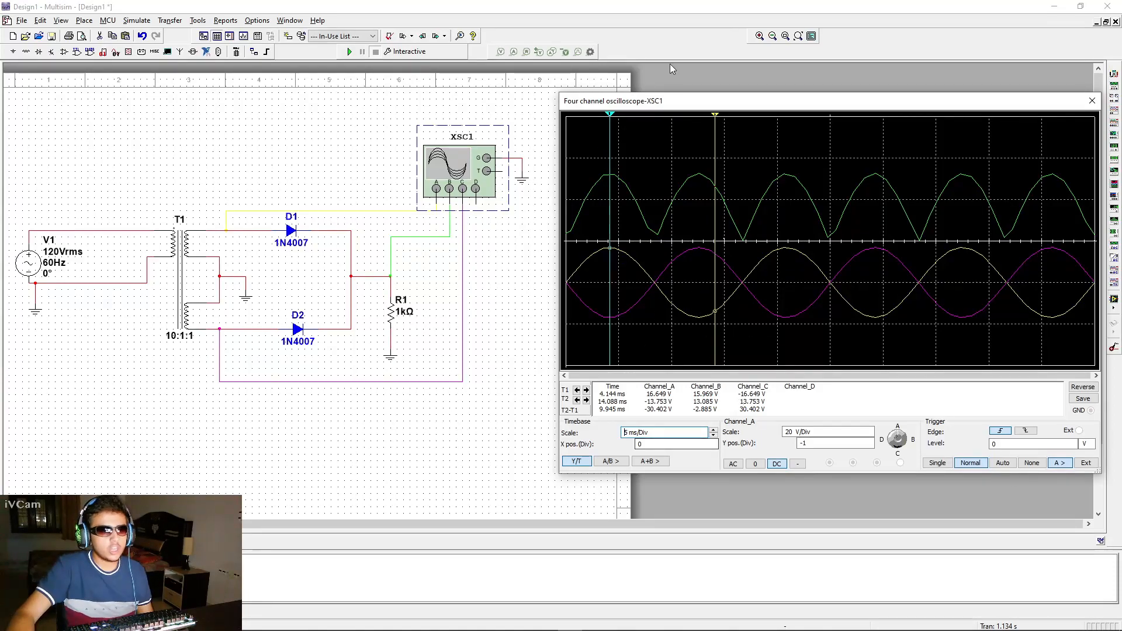
left_click_drag(718, 119, 699, 118)
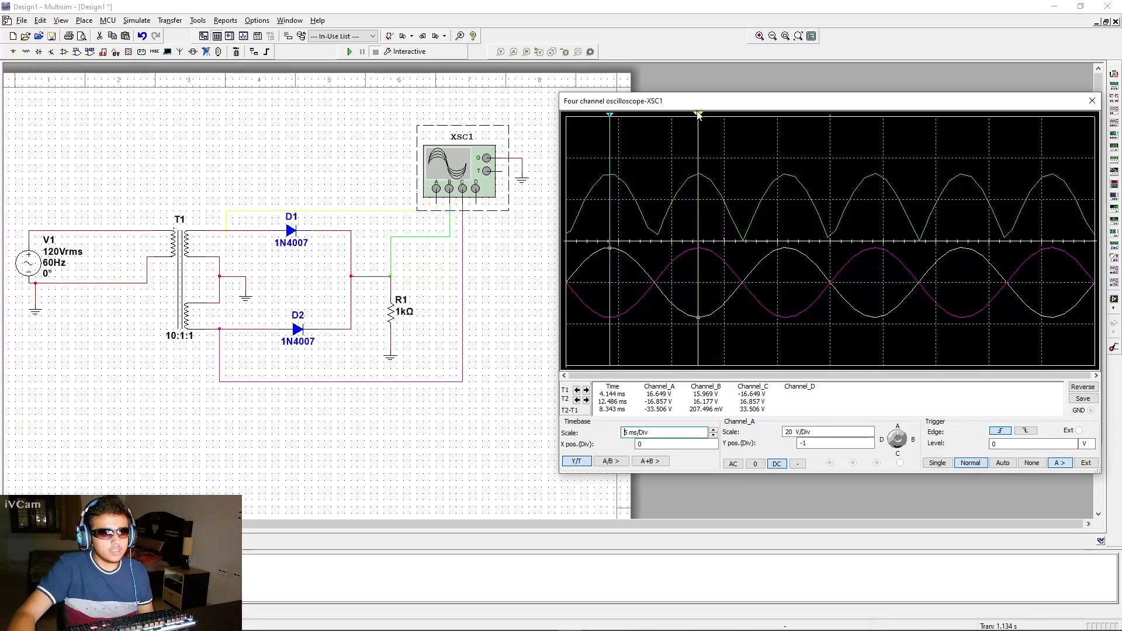
Move the second measurement cursor back across the waveforms, then close the oscilloscope window
left_click_drag(696, 114, 698, 120)
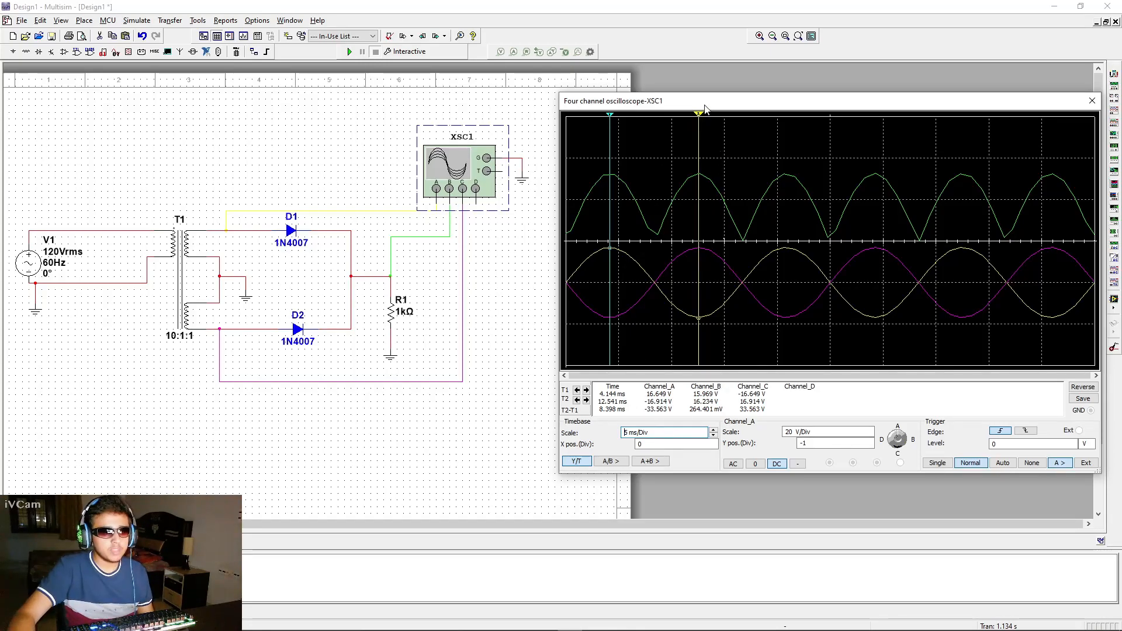
left_click_drag(698, 120, 657, 125)
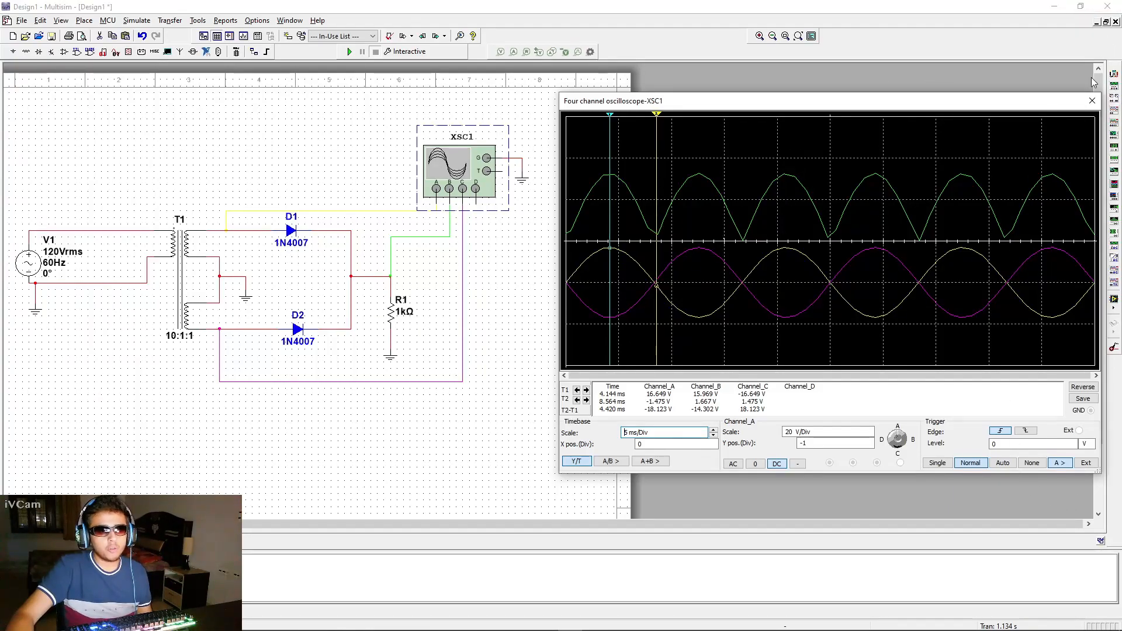
left_click(1092, 102)
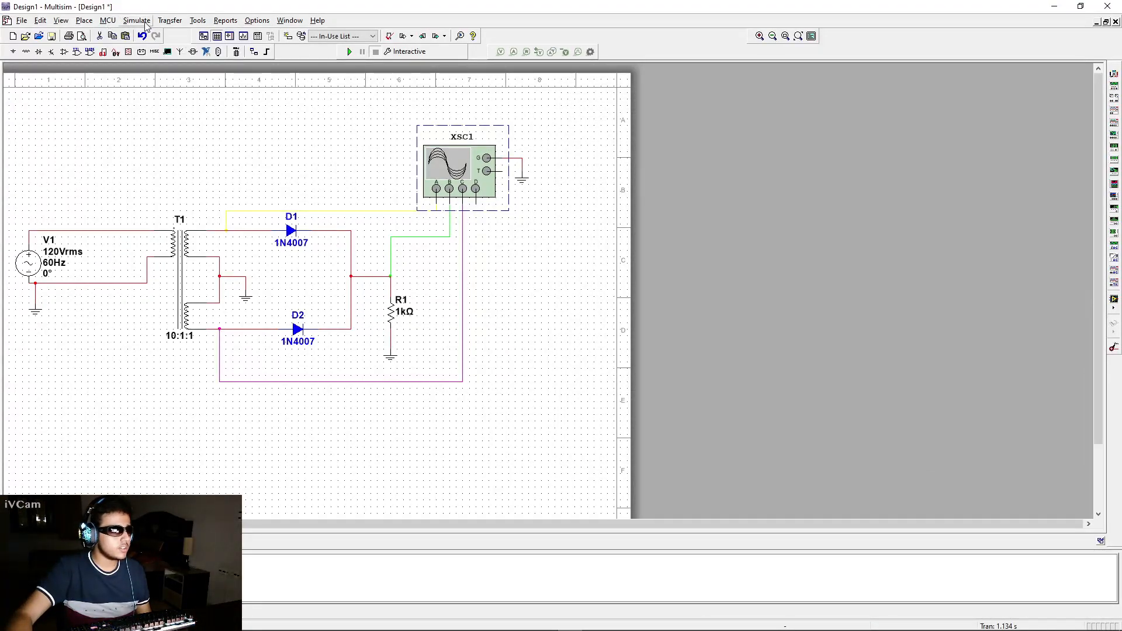
Choose a 220µ capacitor from the Basic group's CAPACITOR family in the component browser
left_click(85, 20)
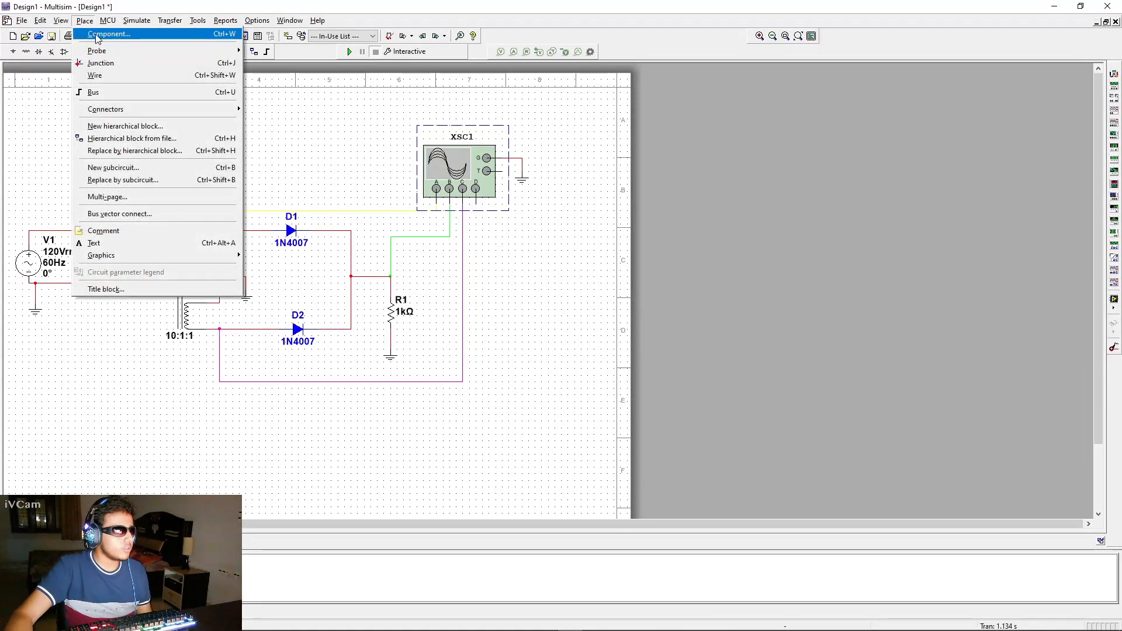
left_click(97, 35)
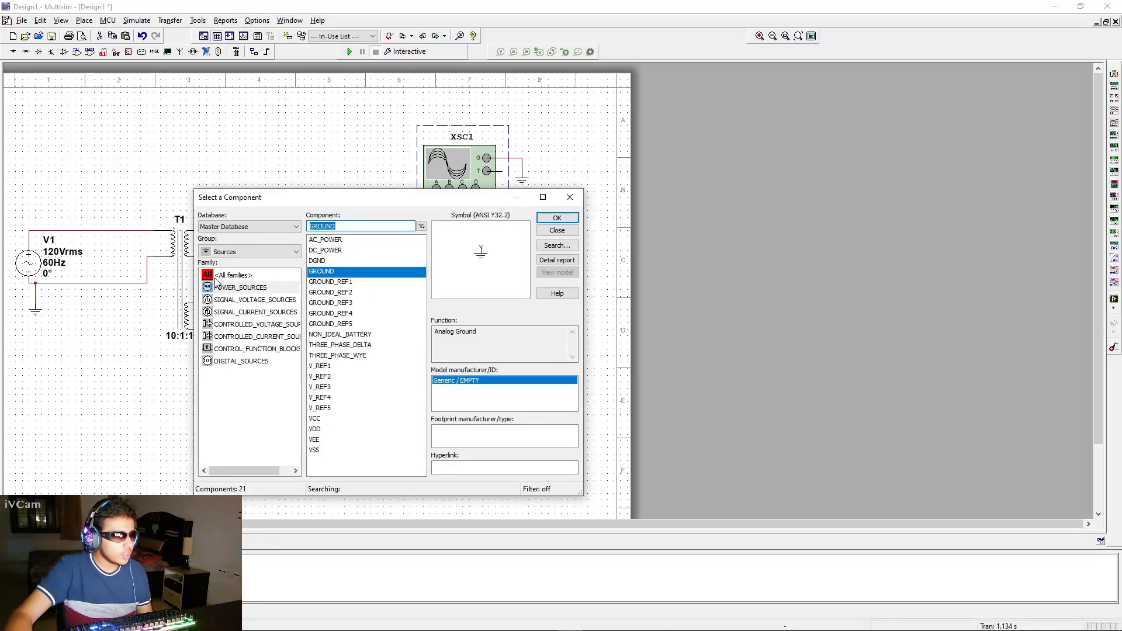
left_click(248, 252)
left_click(227, 283)
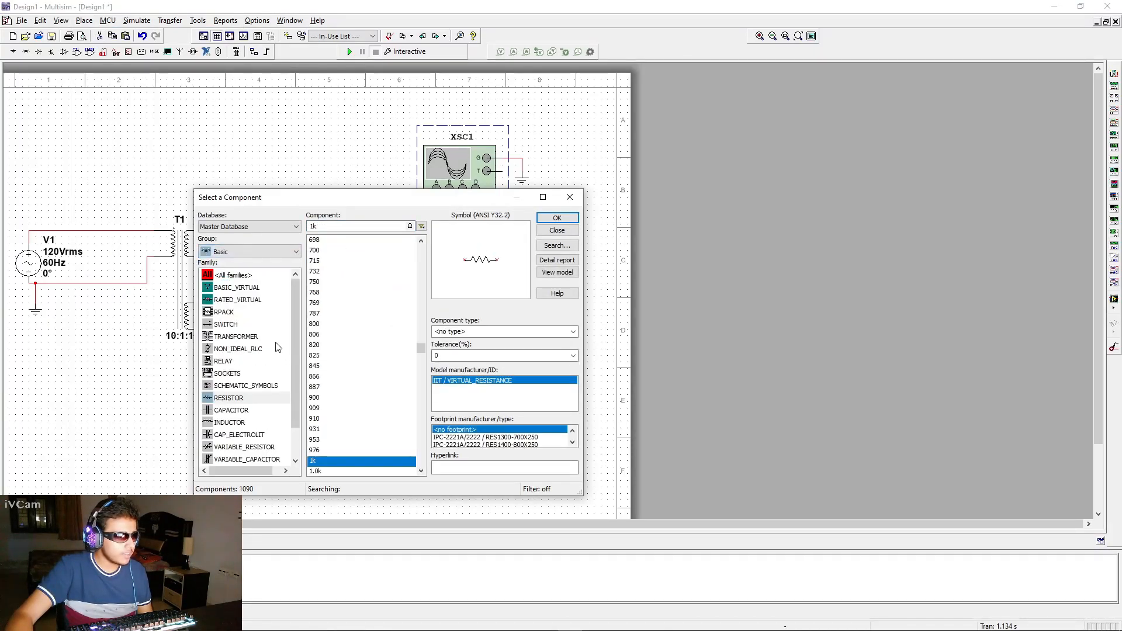
left_click(236, 411)
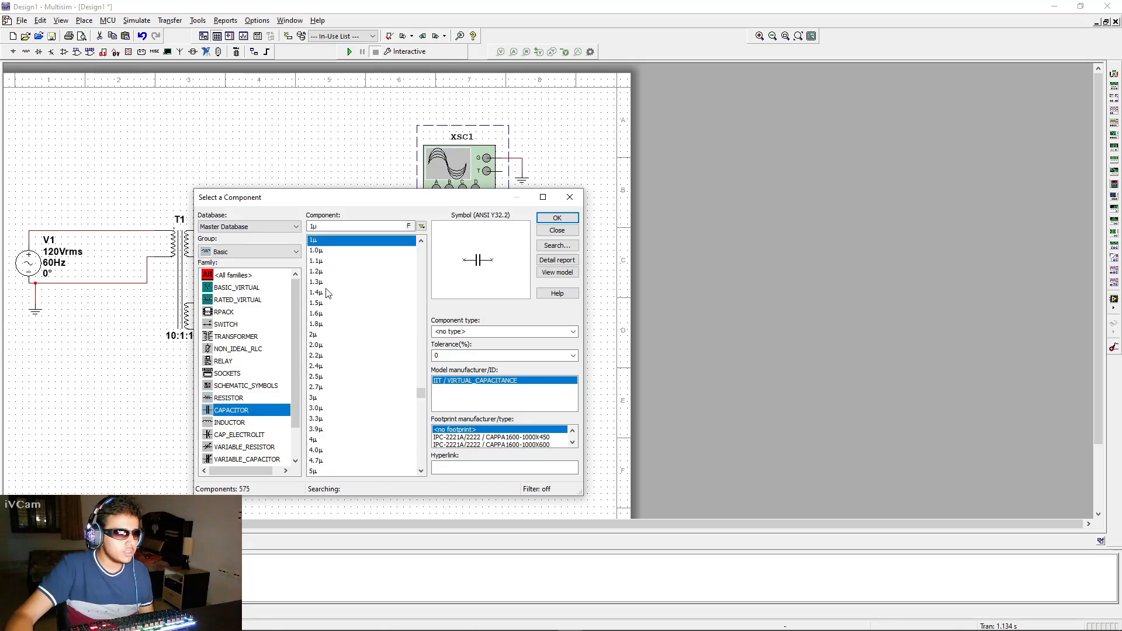
left_click(310, 226)
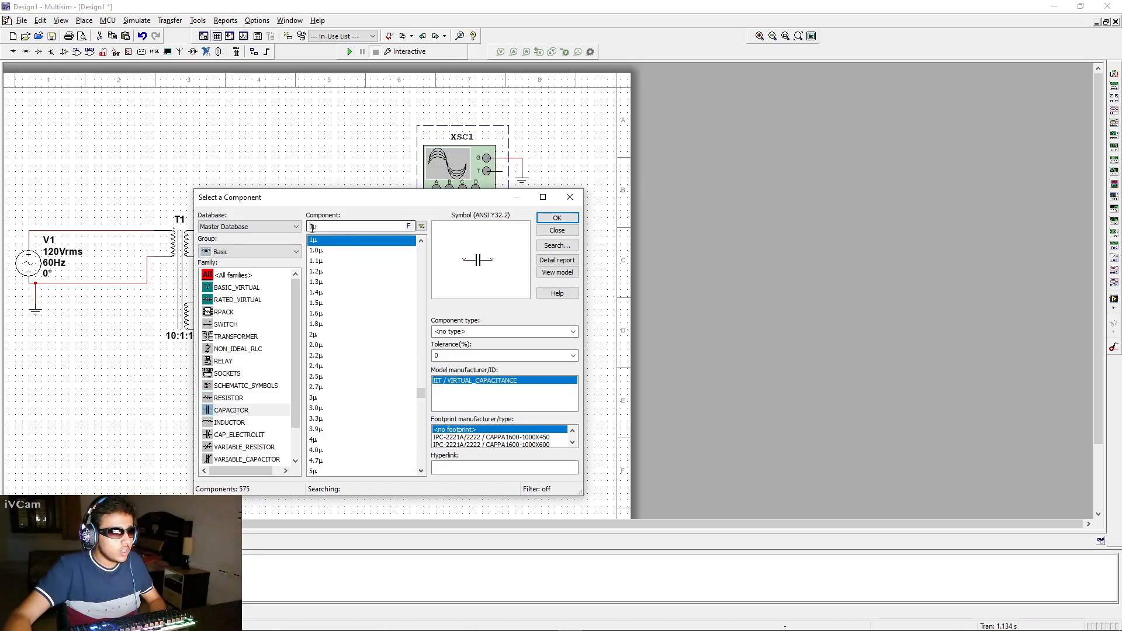
key("BackSpace")
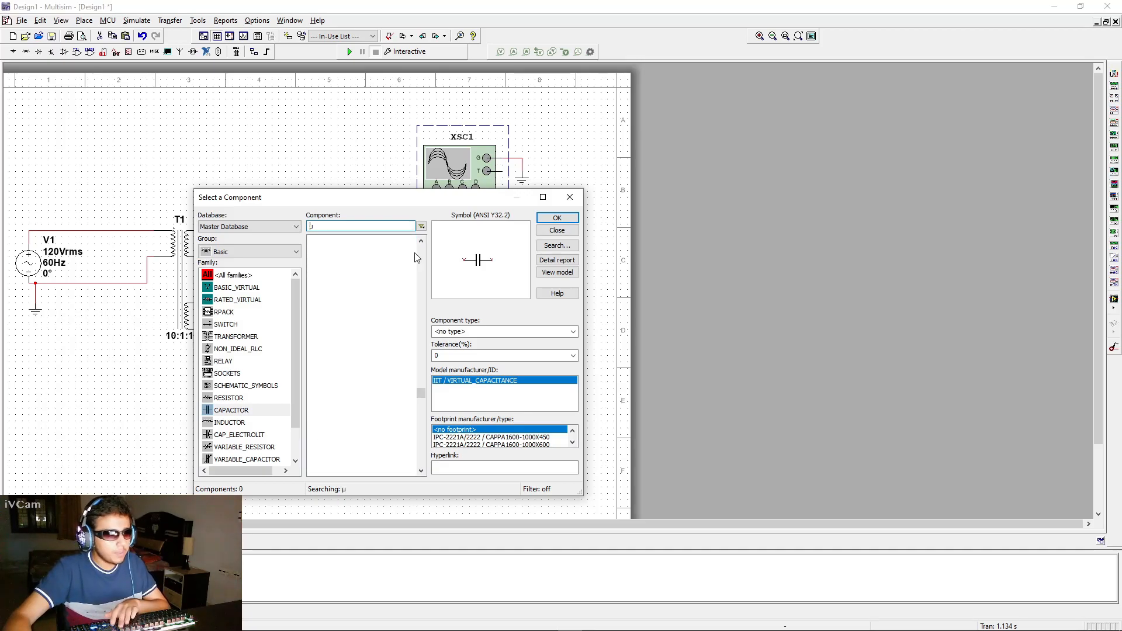
type("220")
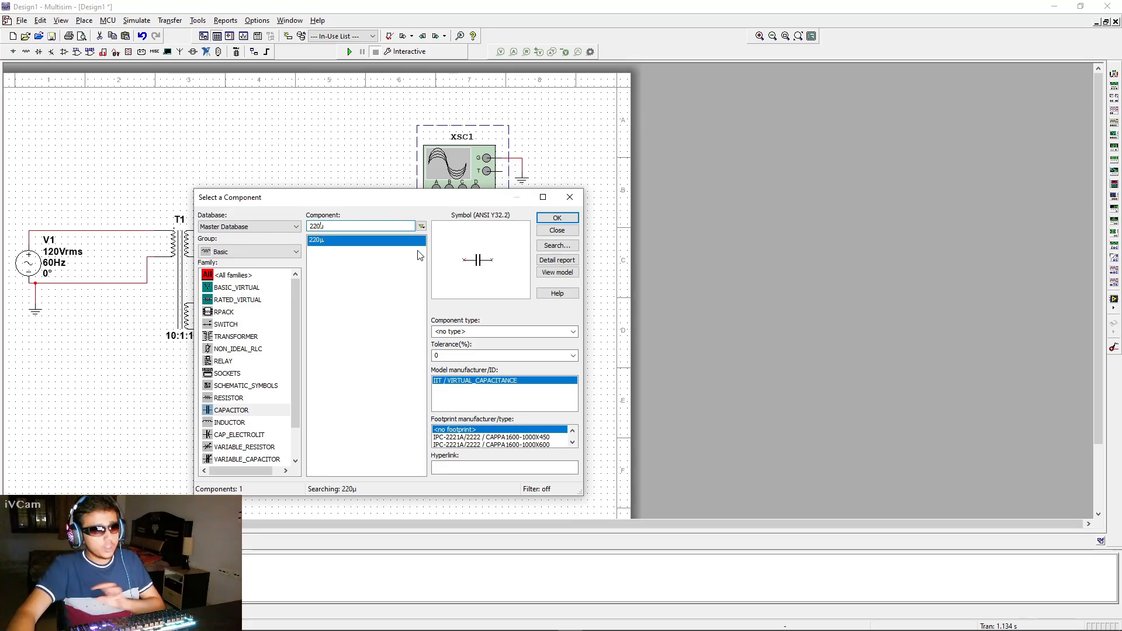
left_click(366, 242)
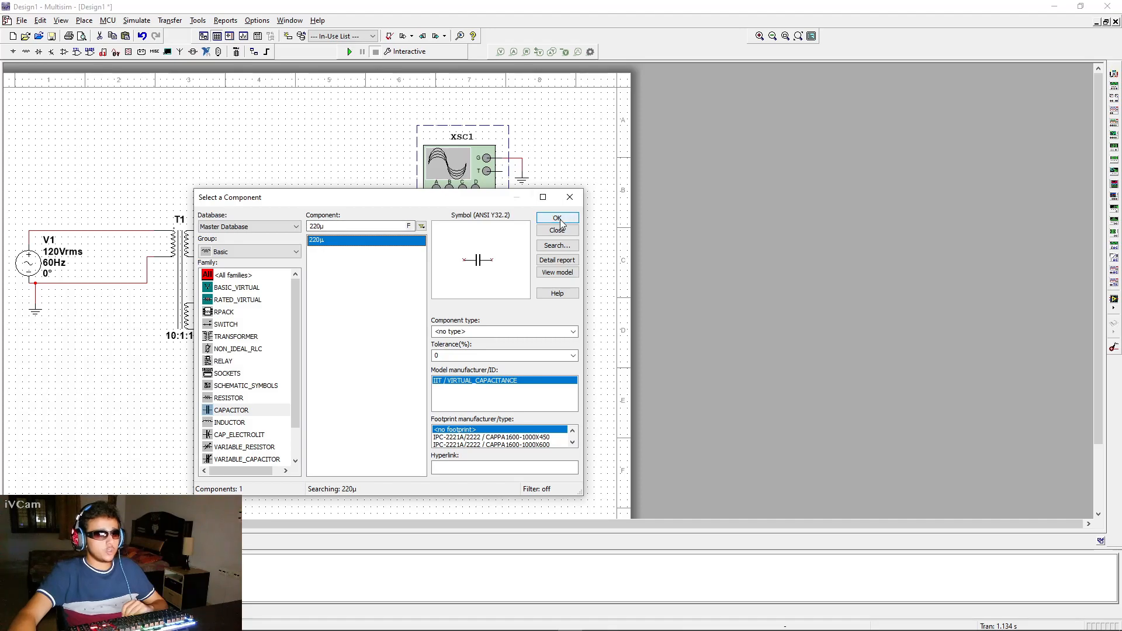
left_click(556, 218)
Rotate the capacitor upright, place it beside R1 across the load, and close the component browser
key("ctrl+r")
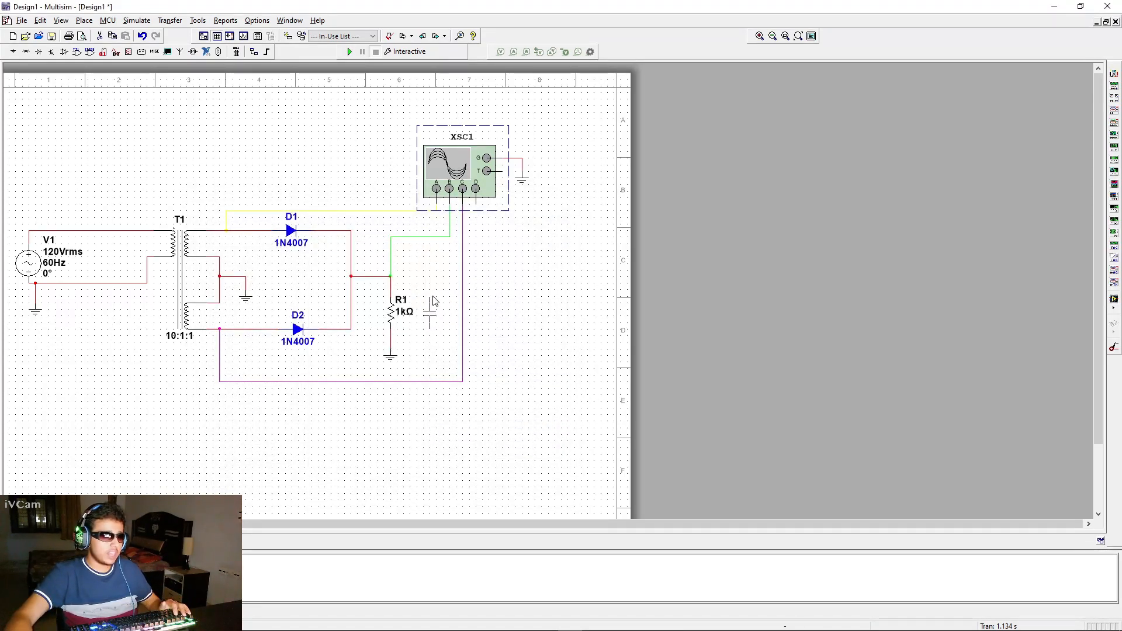
left_click(430, 301)
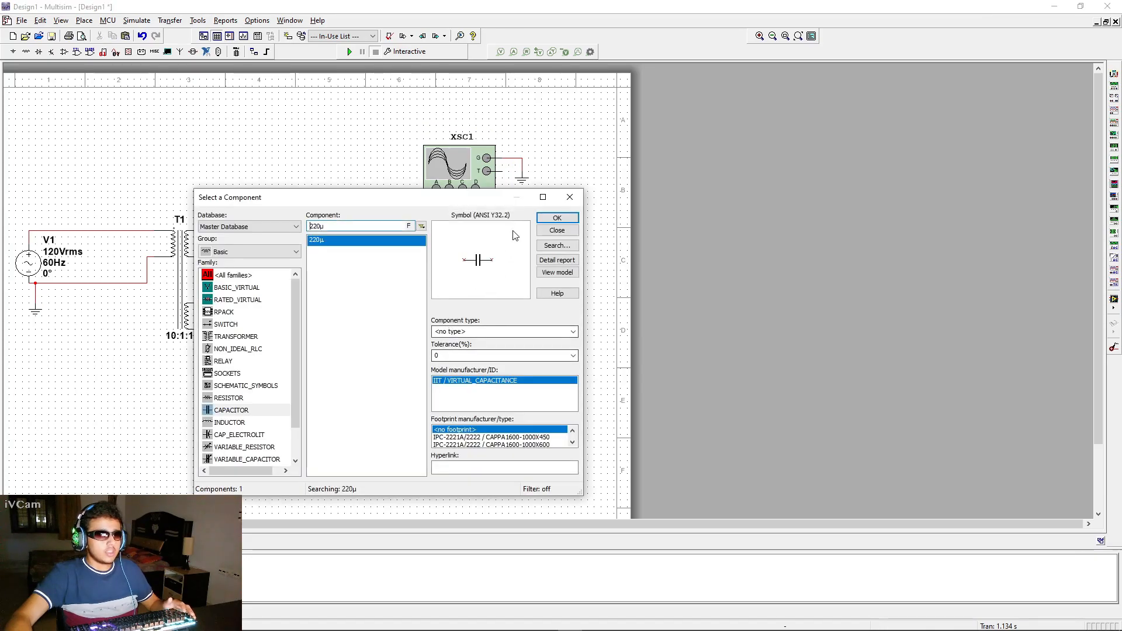
left_click(569, 197)
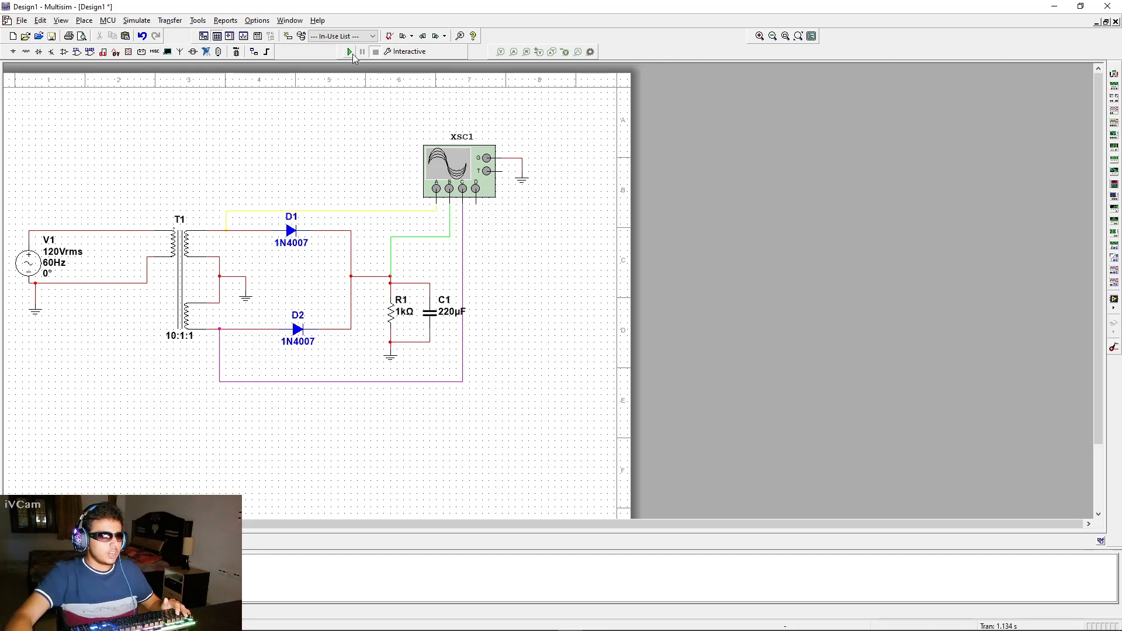
Open the oscilloscope, move both cursors to the start of the trace, and run the simulation
double_click(454, 178)
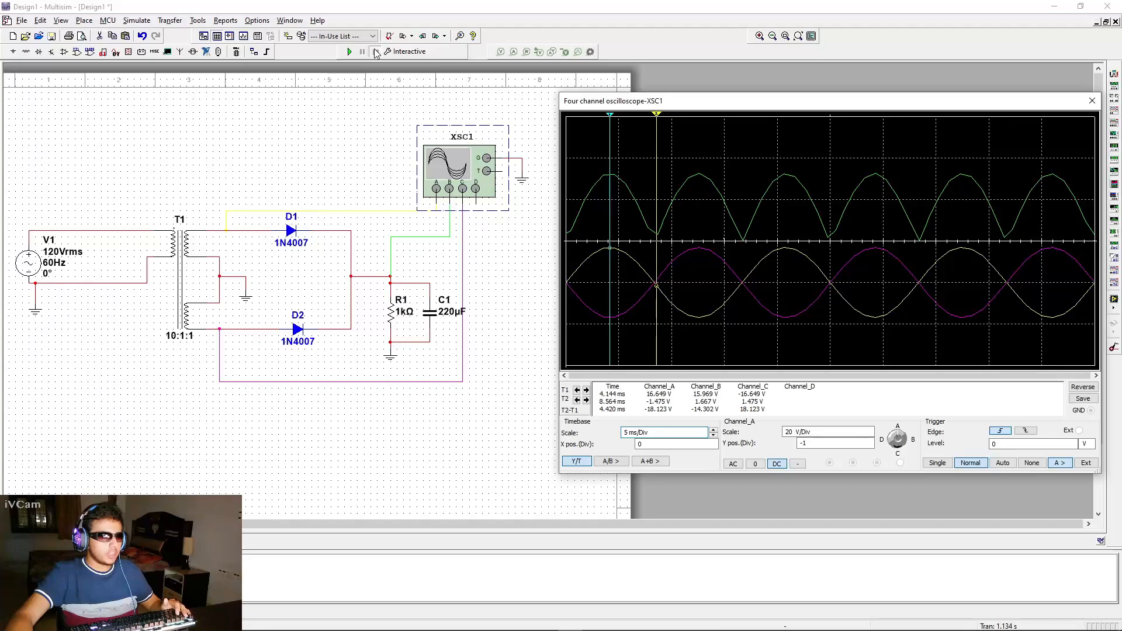
left_click_drag(609, 116, 564, 115)
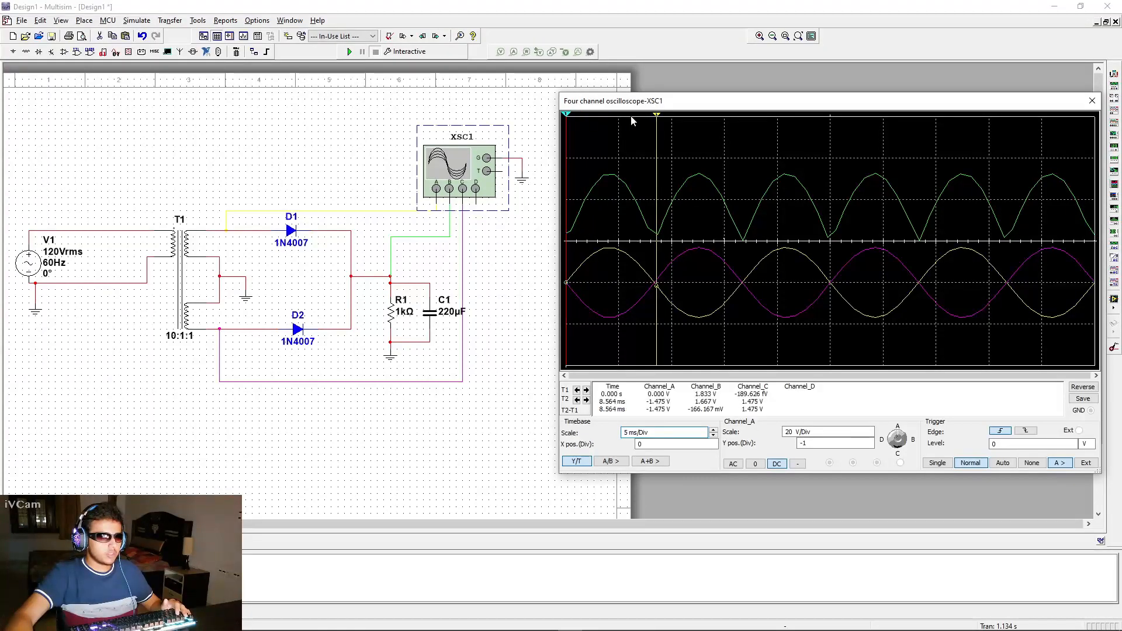
left_click_drag(657, 116, 565, 116)
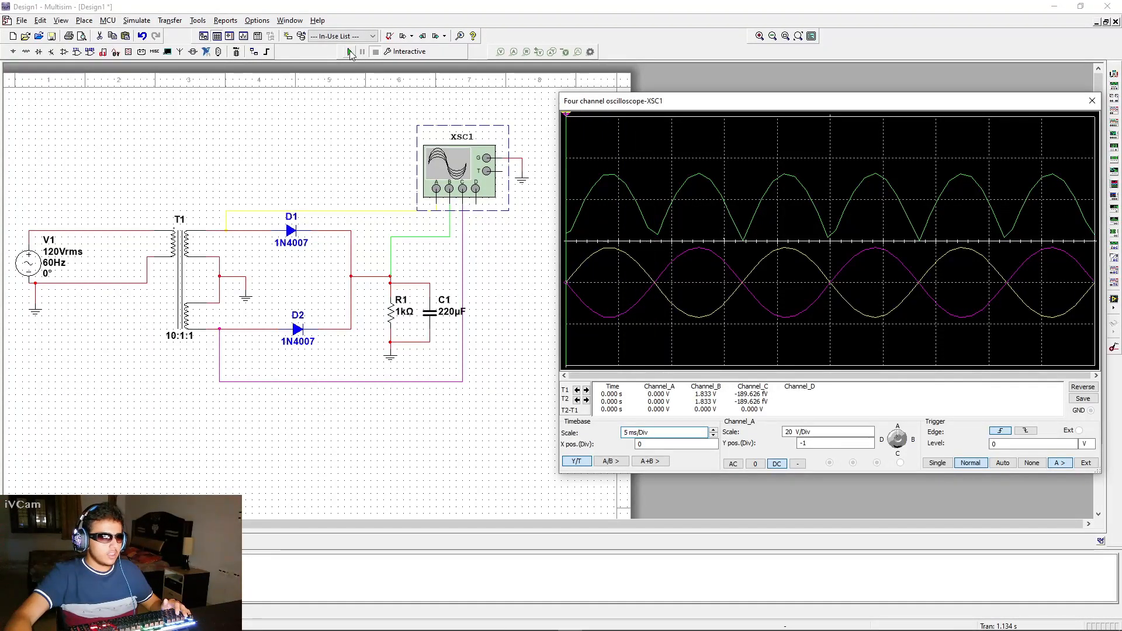
left_click(350, 52)
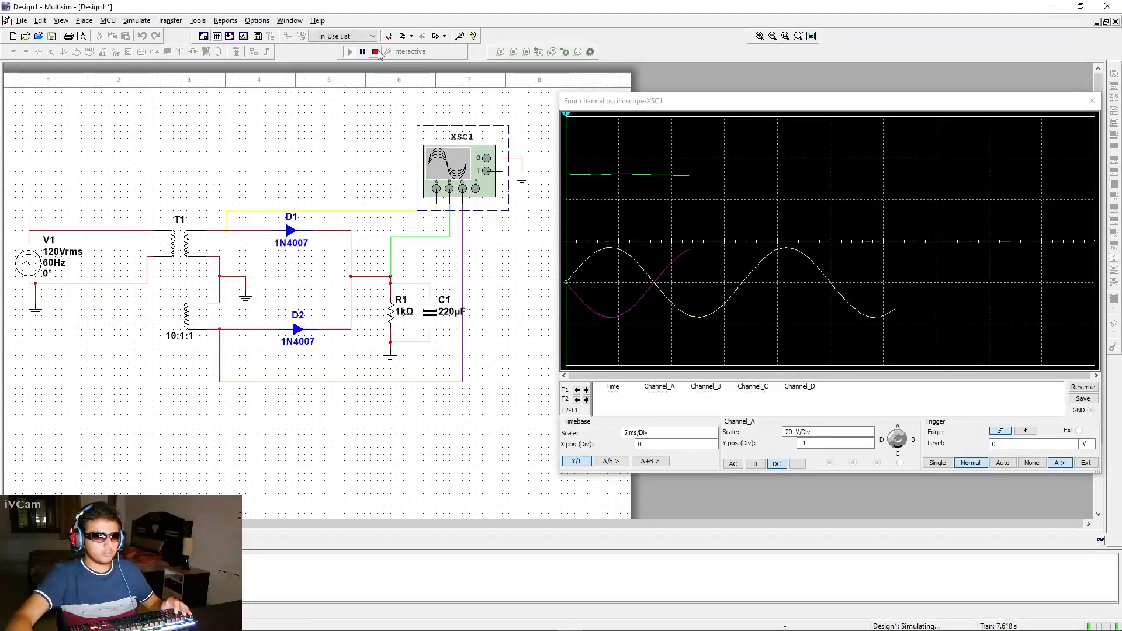
Step the oscilloscope timebase scale up to 10 ms/Div and back to 5 ms/Div, then close the oscilloscope
left_click(702, 434)
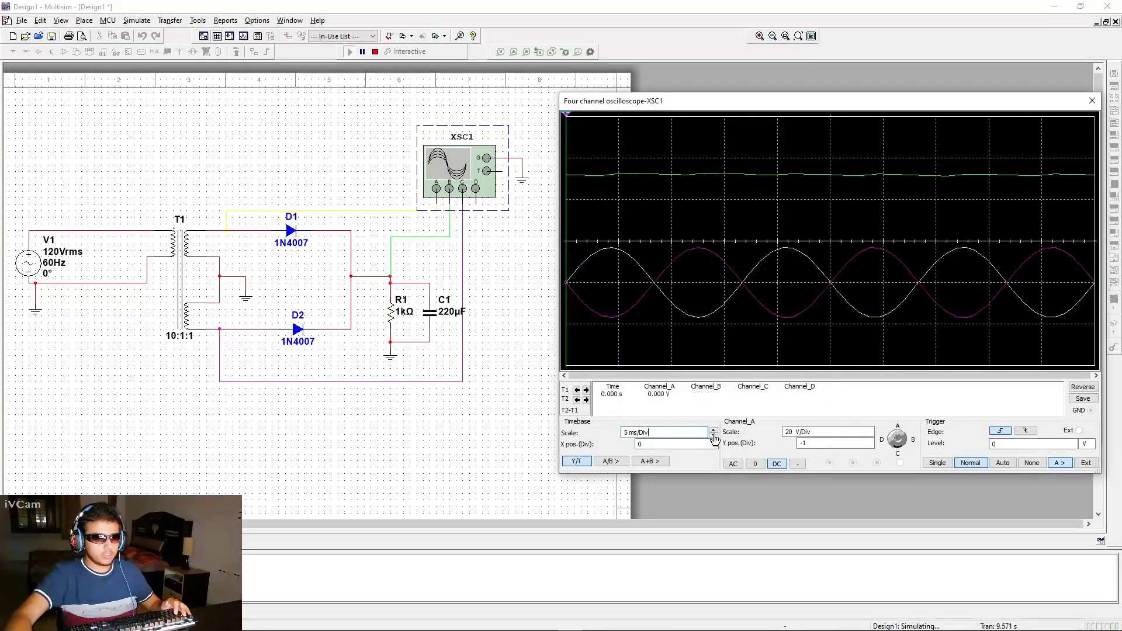
left_click(713, 432)
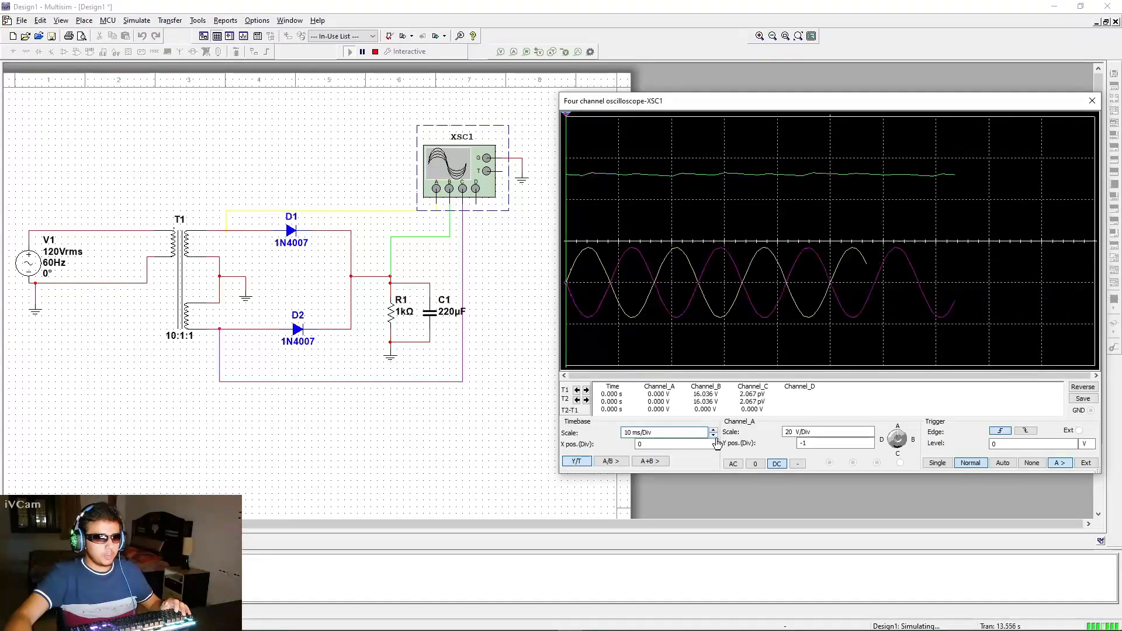
left_click(713, 436)
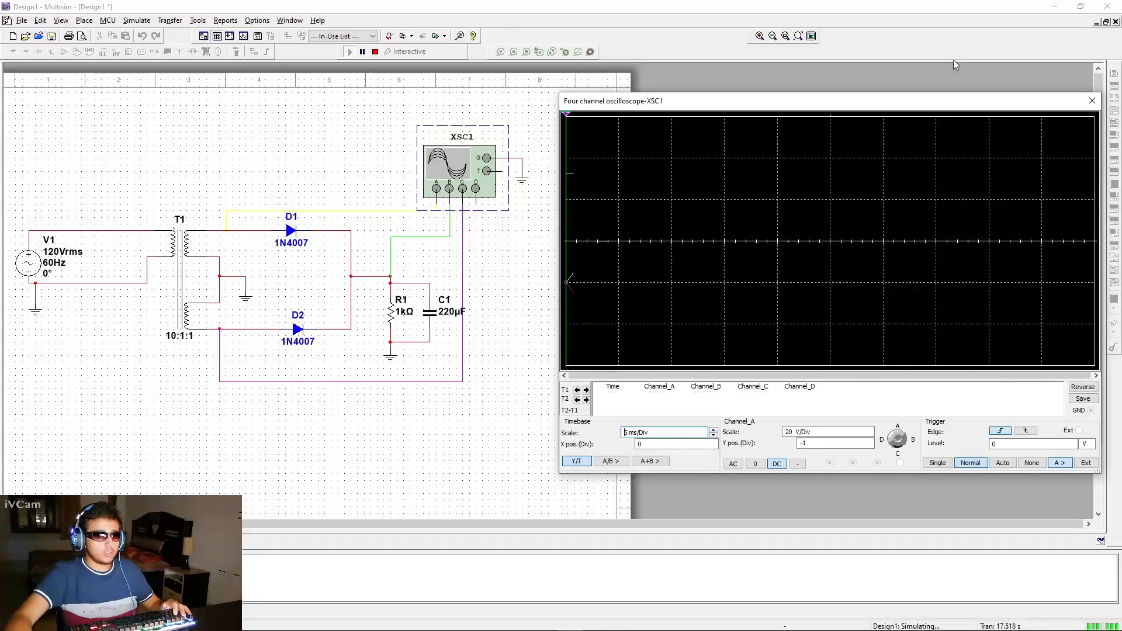
left_click(1086, 105)
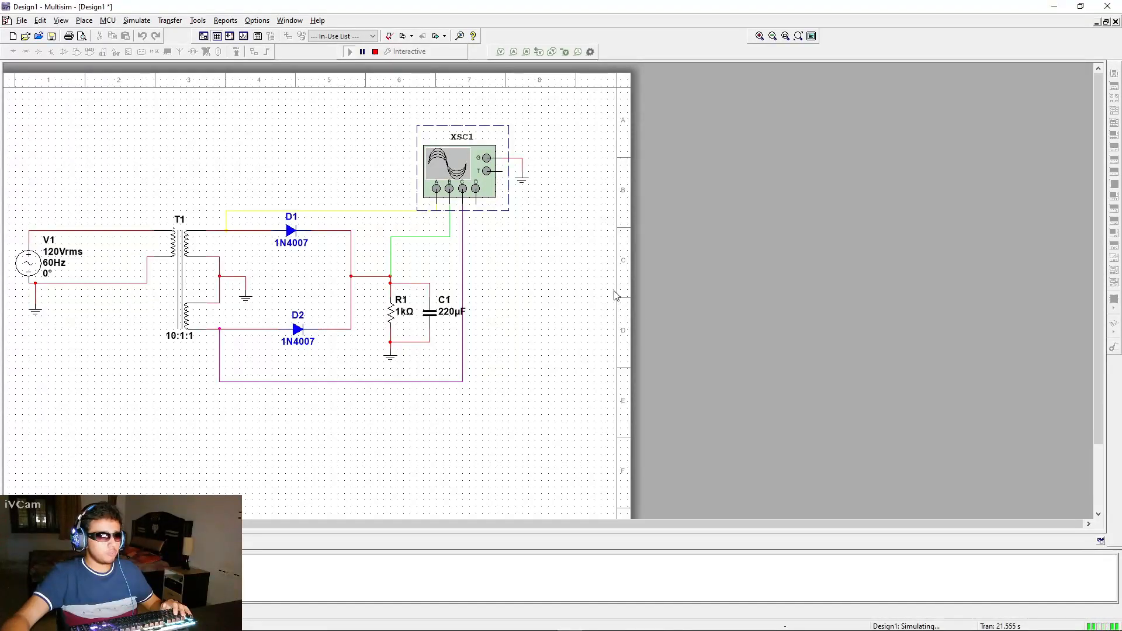